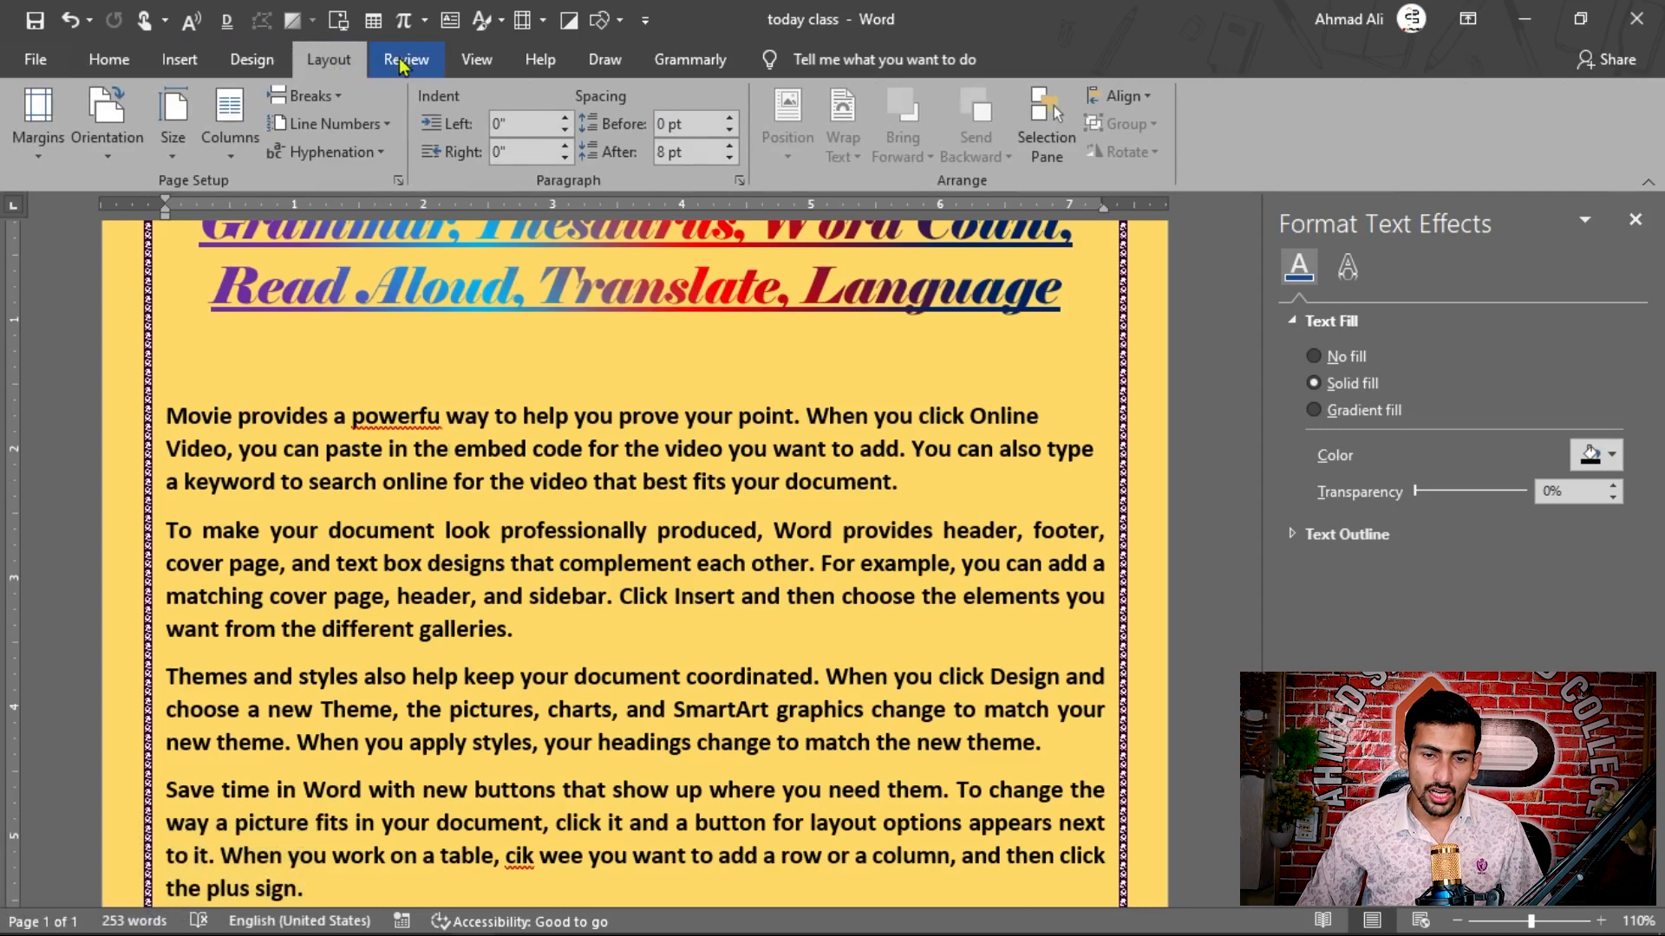
Step: Look through the document's paragraphs for misspelled words and view the spelling suggestions for "powerfu" in the first paragraph
click(406, 62)
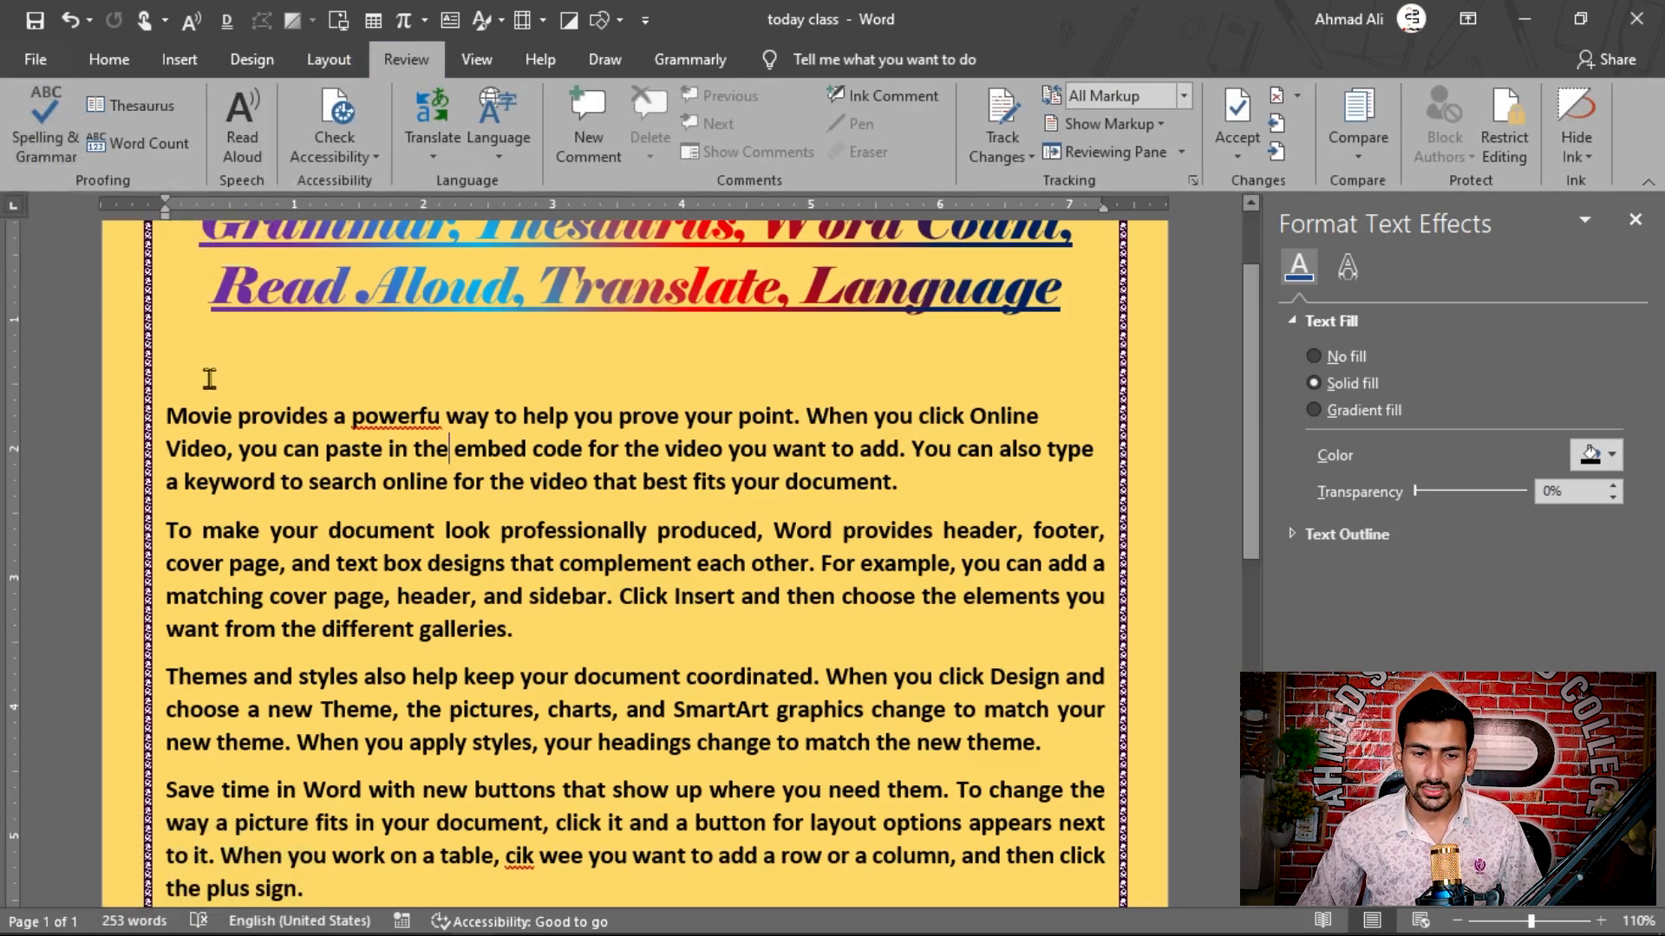
scroll(210, 384, down, 1)
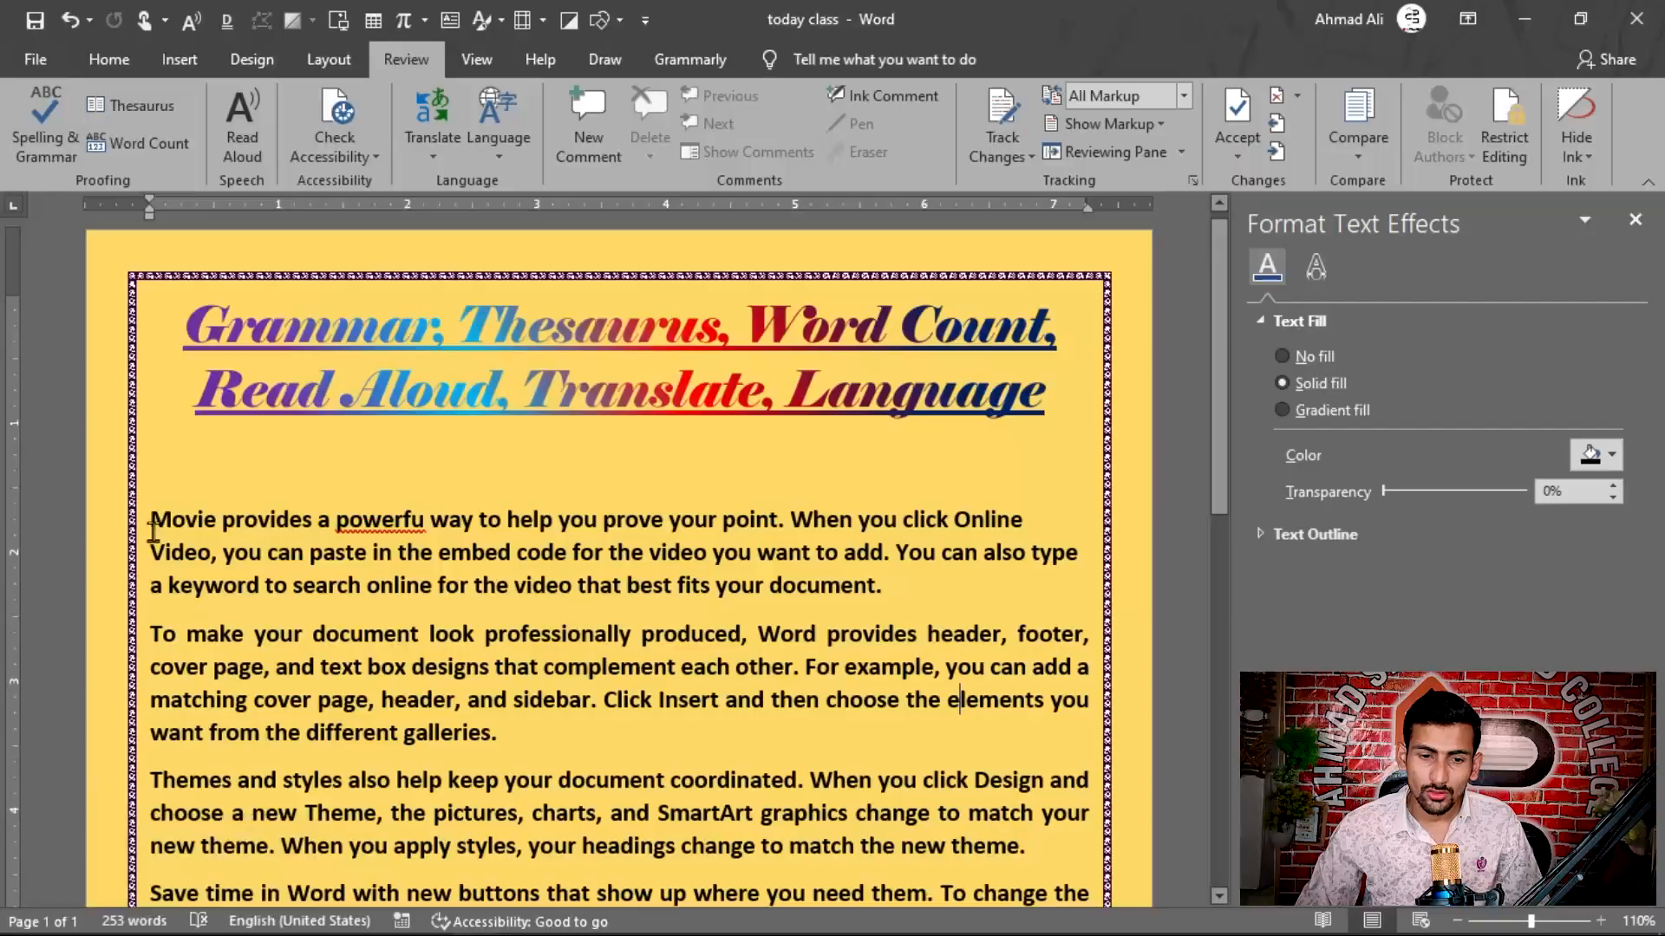
scroll(150, 522, down, 2)
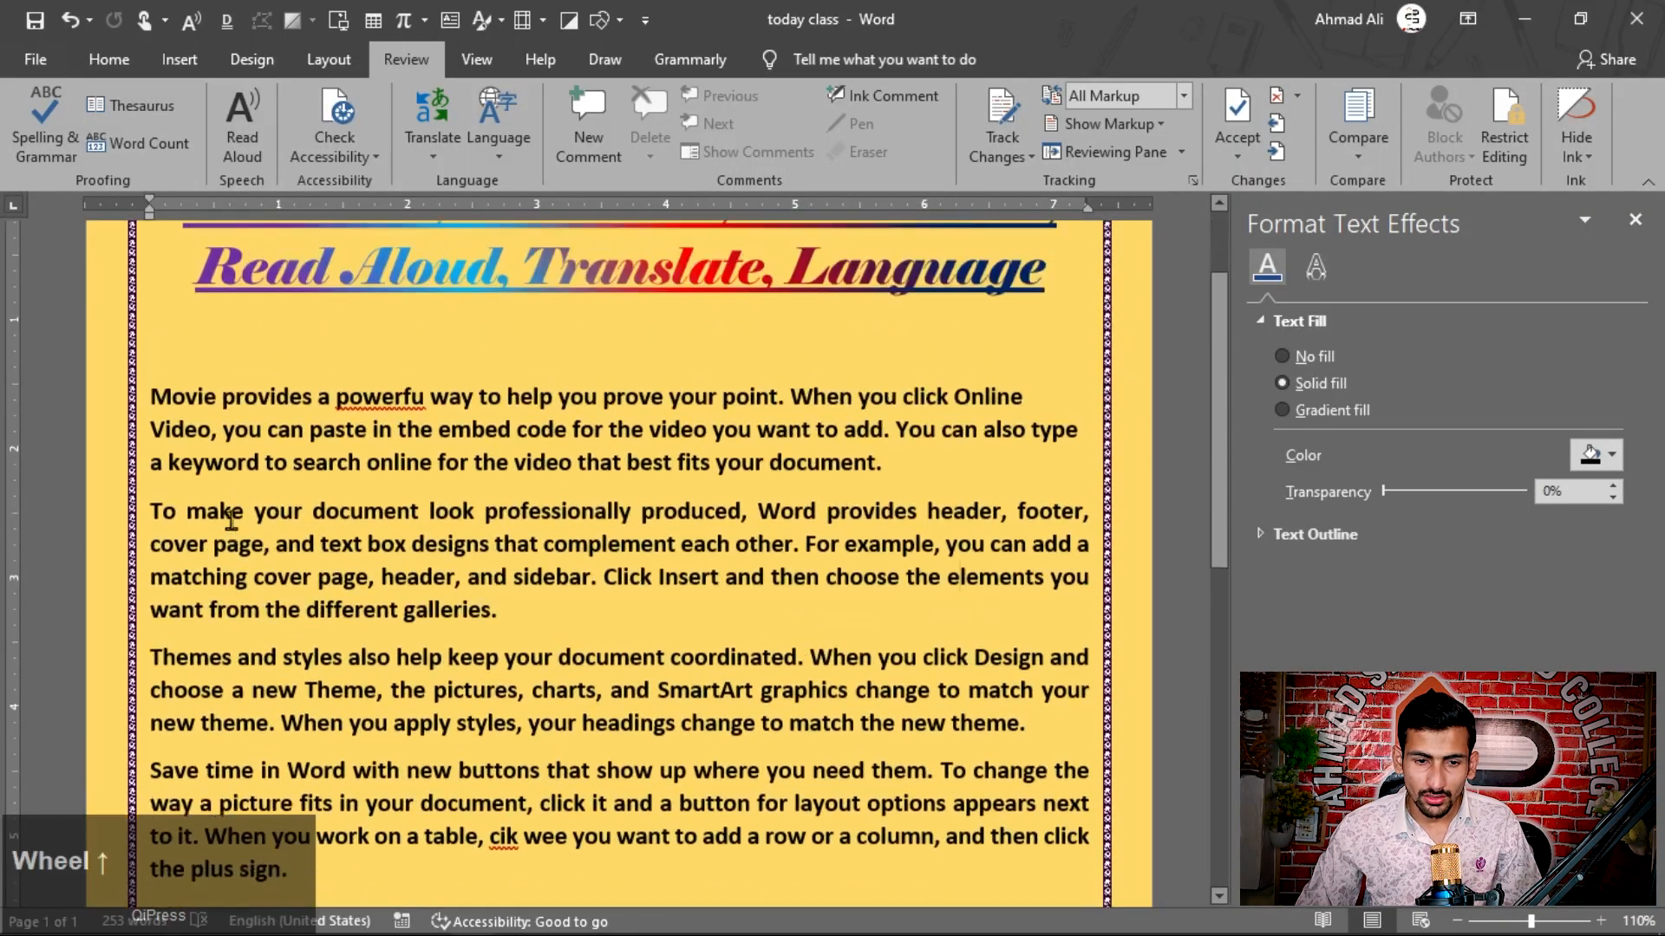
click(403, 425)
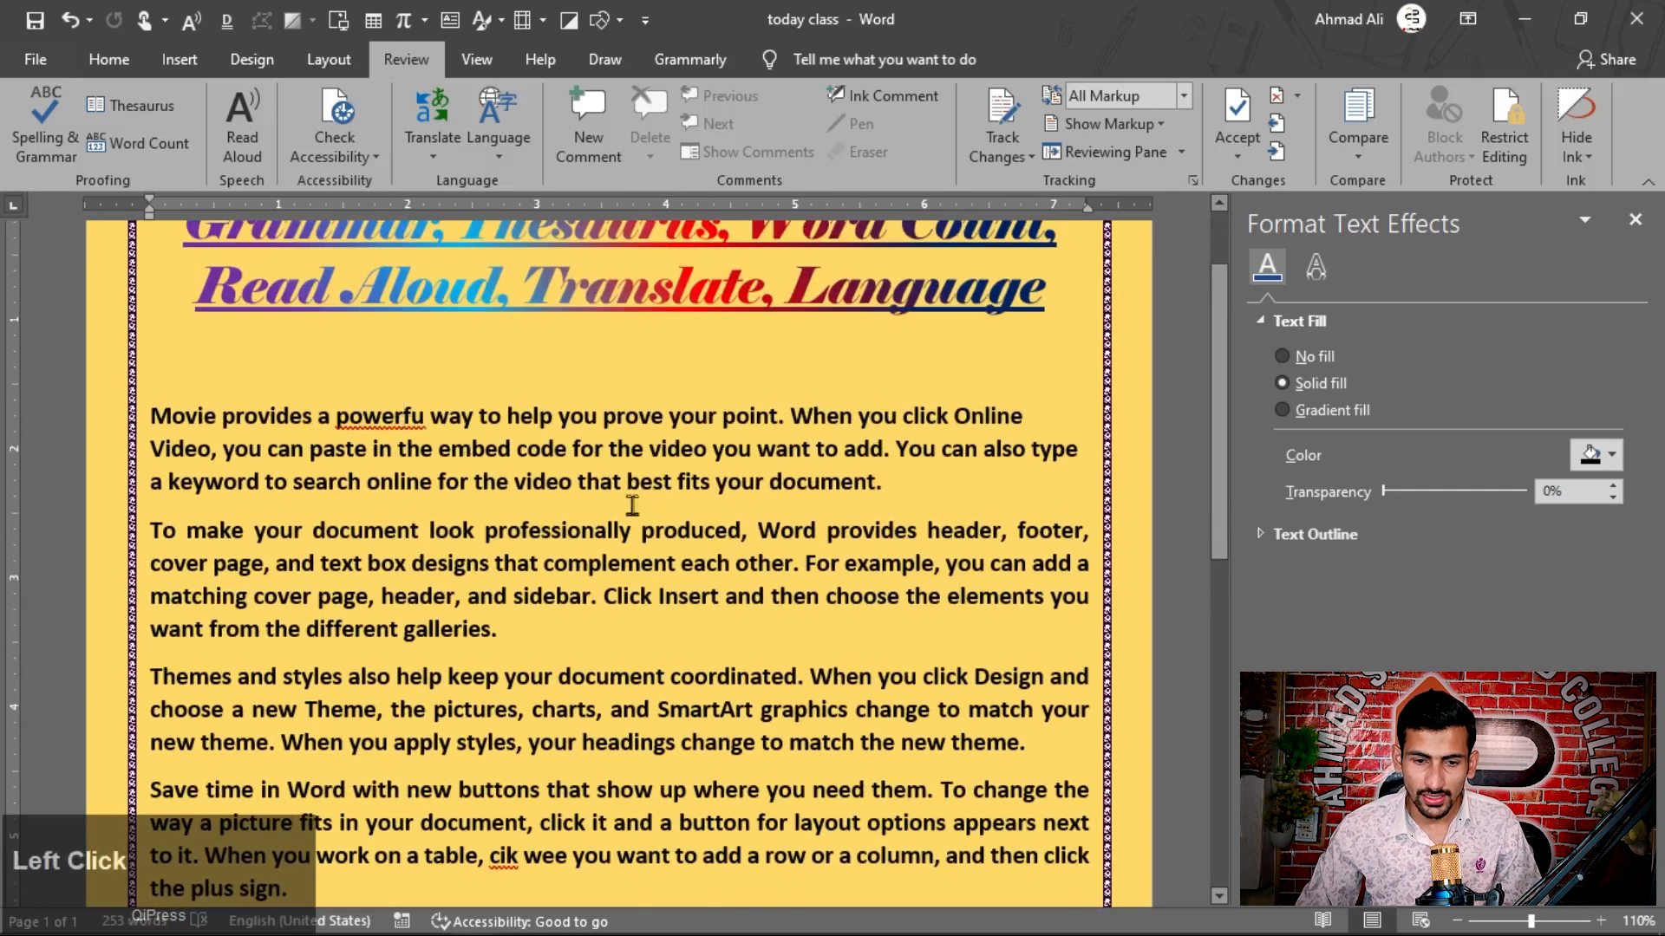
scroll(632, 505, down, 2)
scroll(388, 339, down, 3)
scroll(449, 644, up, 5)
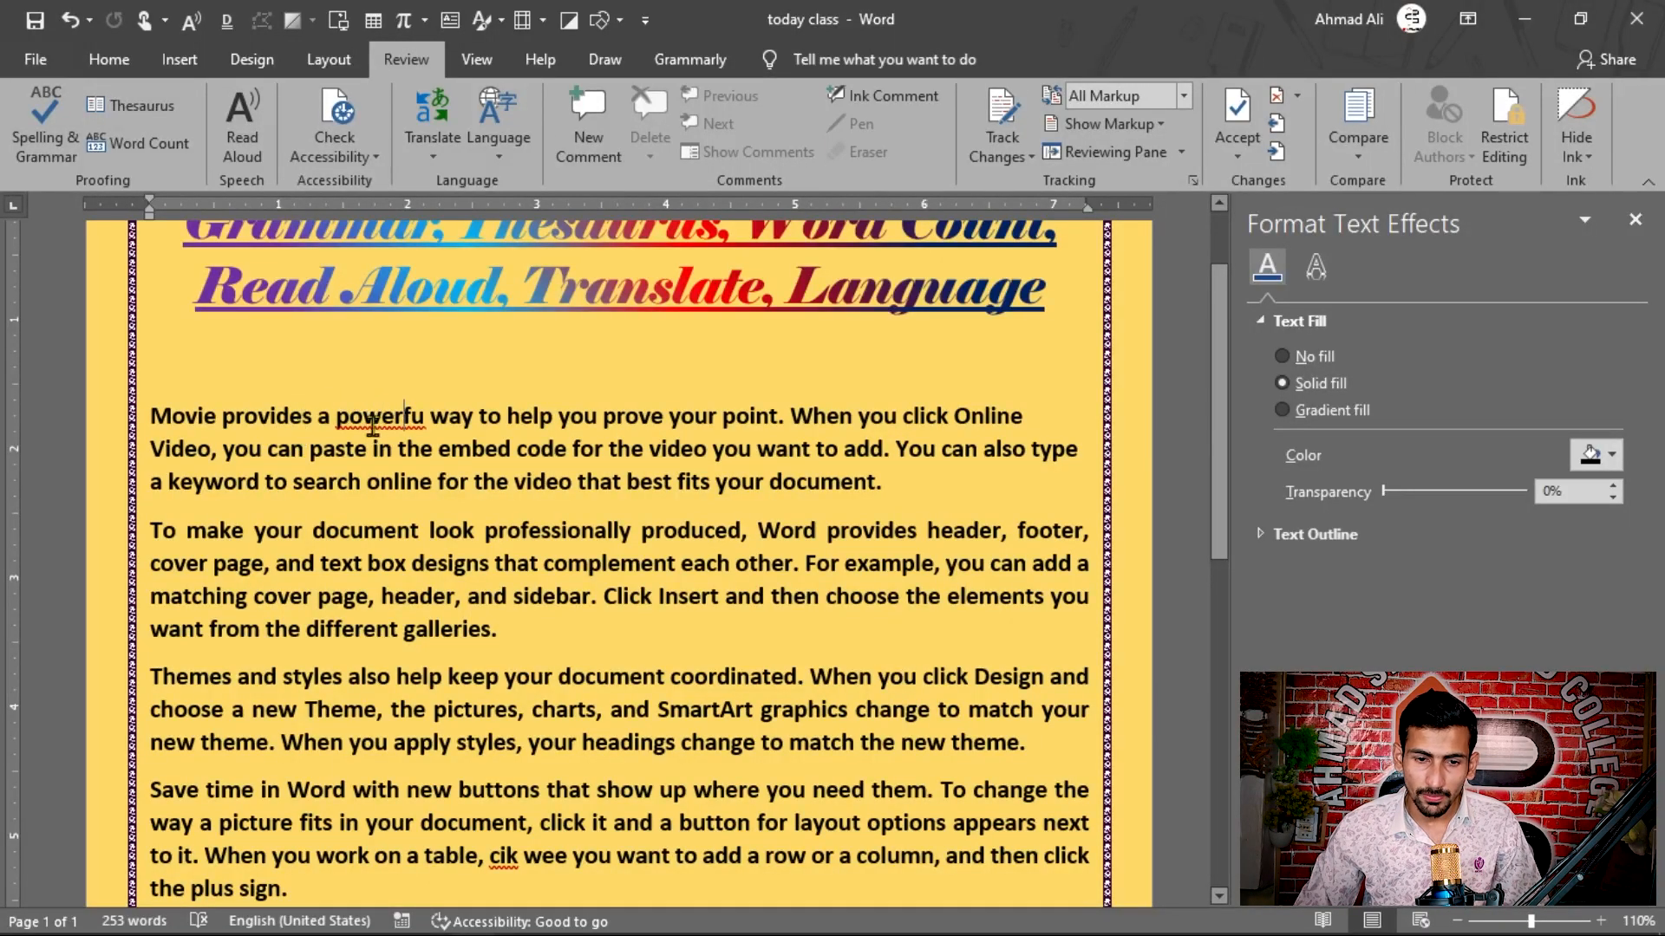
right_click(378, 422)
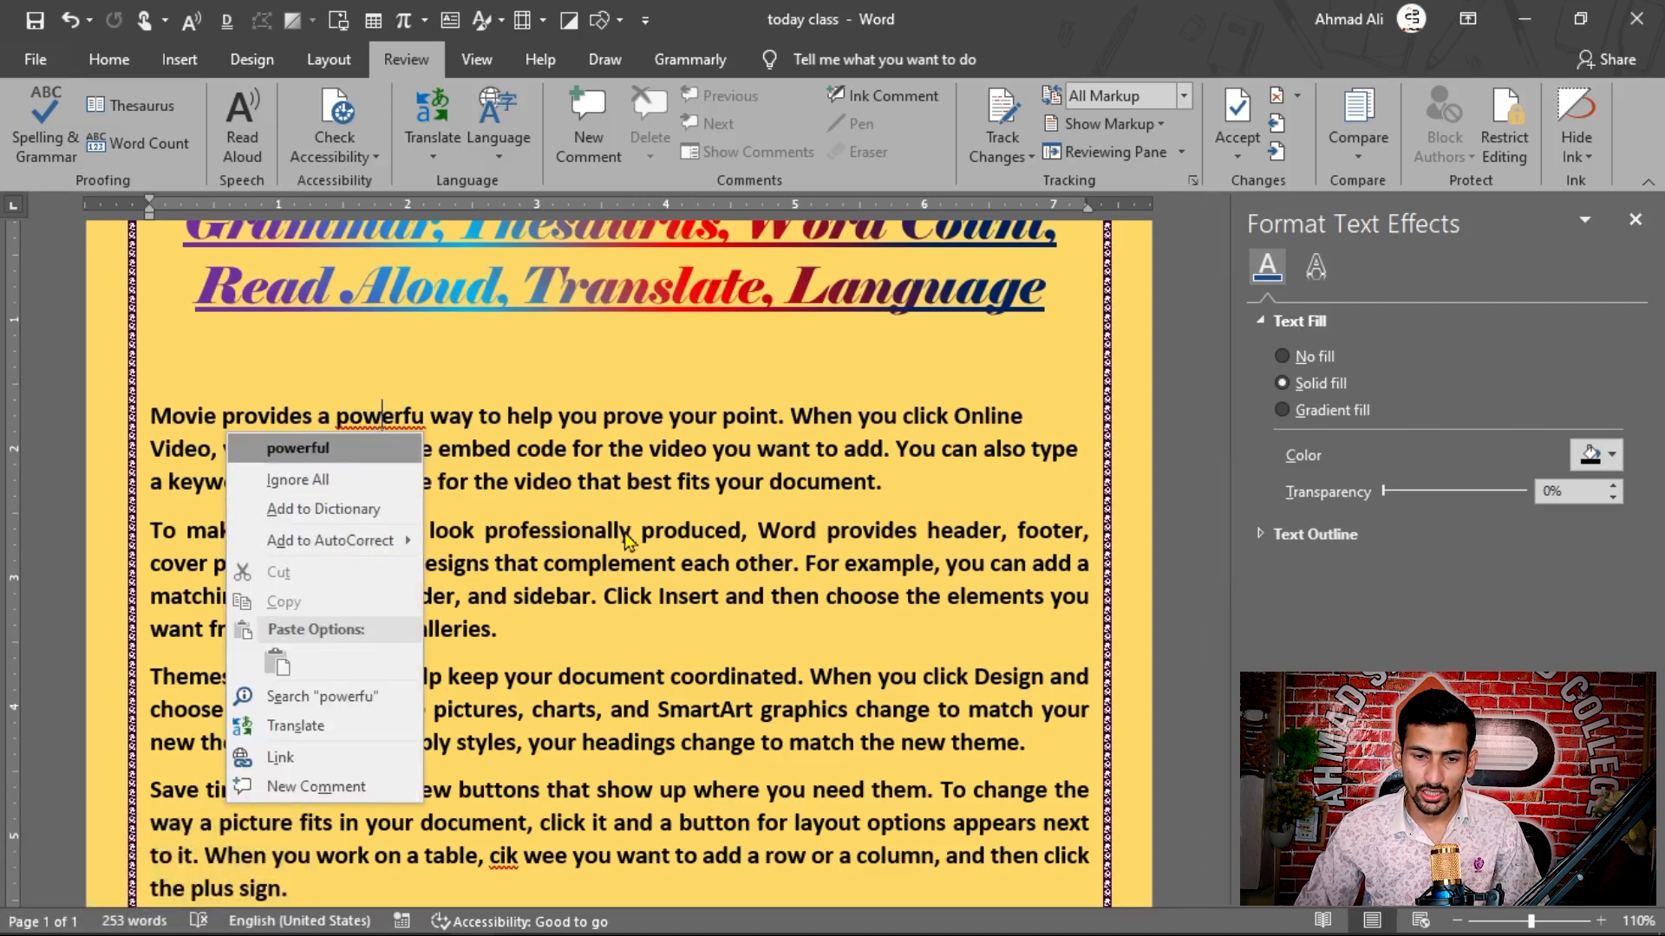
click(607, 585)
Step: View the spelling suggestions for the misspelled word "cik" in the paragraph beginning "Save time in Word"
scroll(468, 622, down, 1)
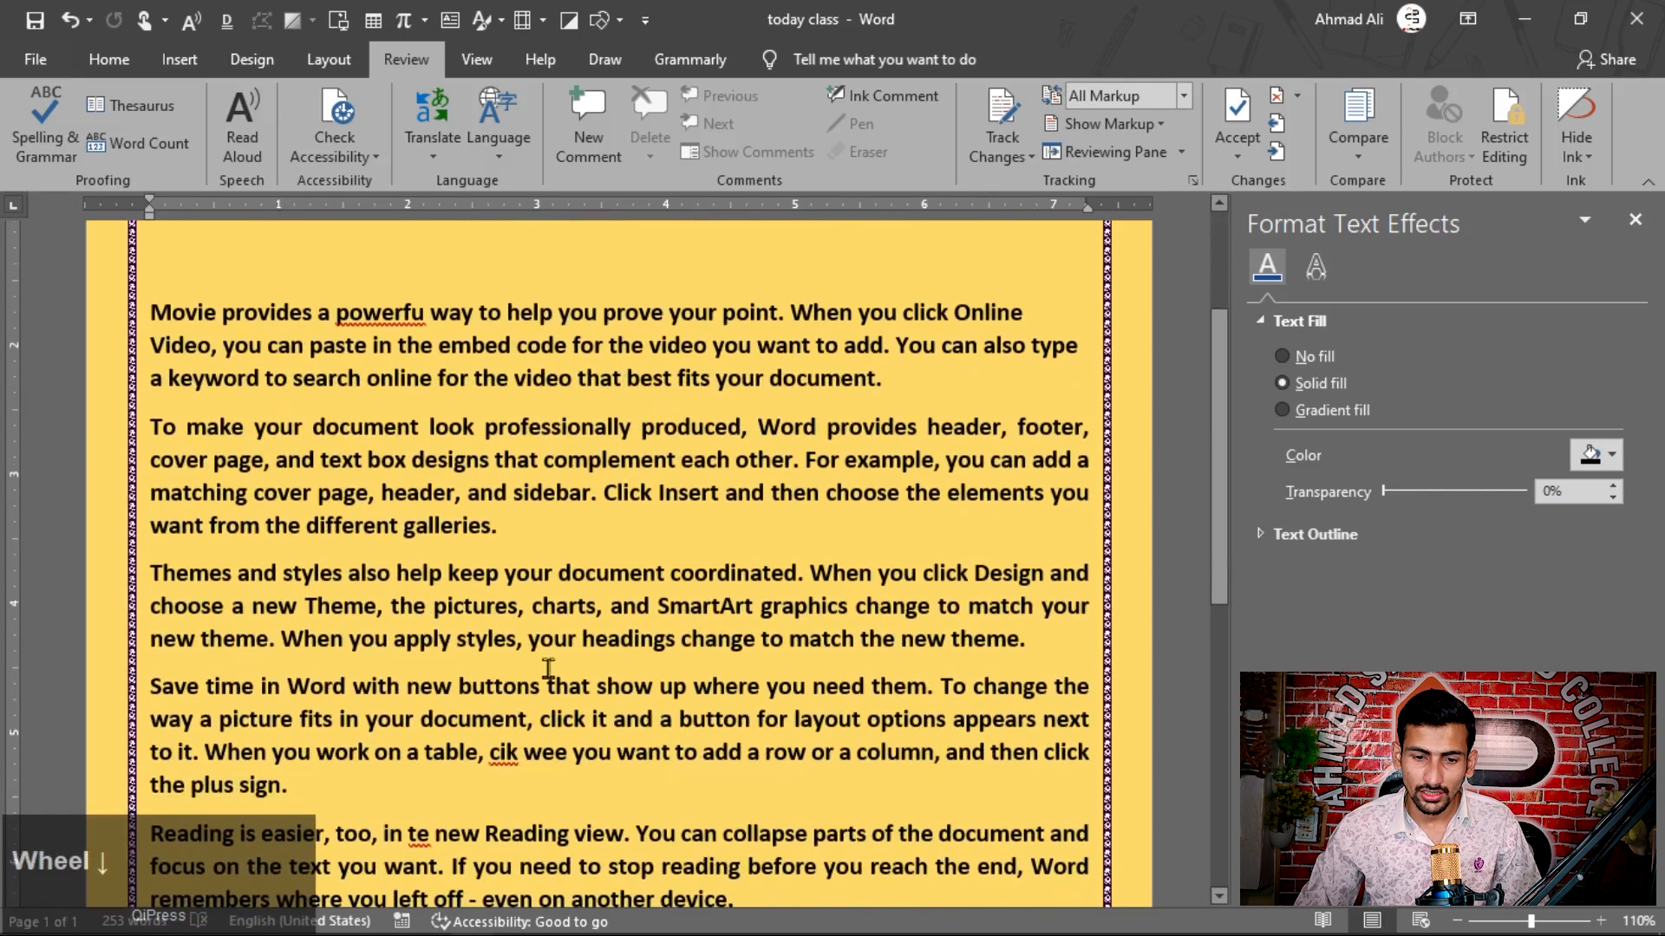
right_click(500, 761)
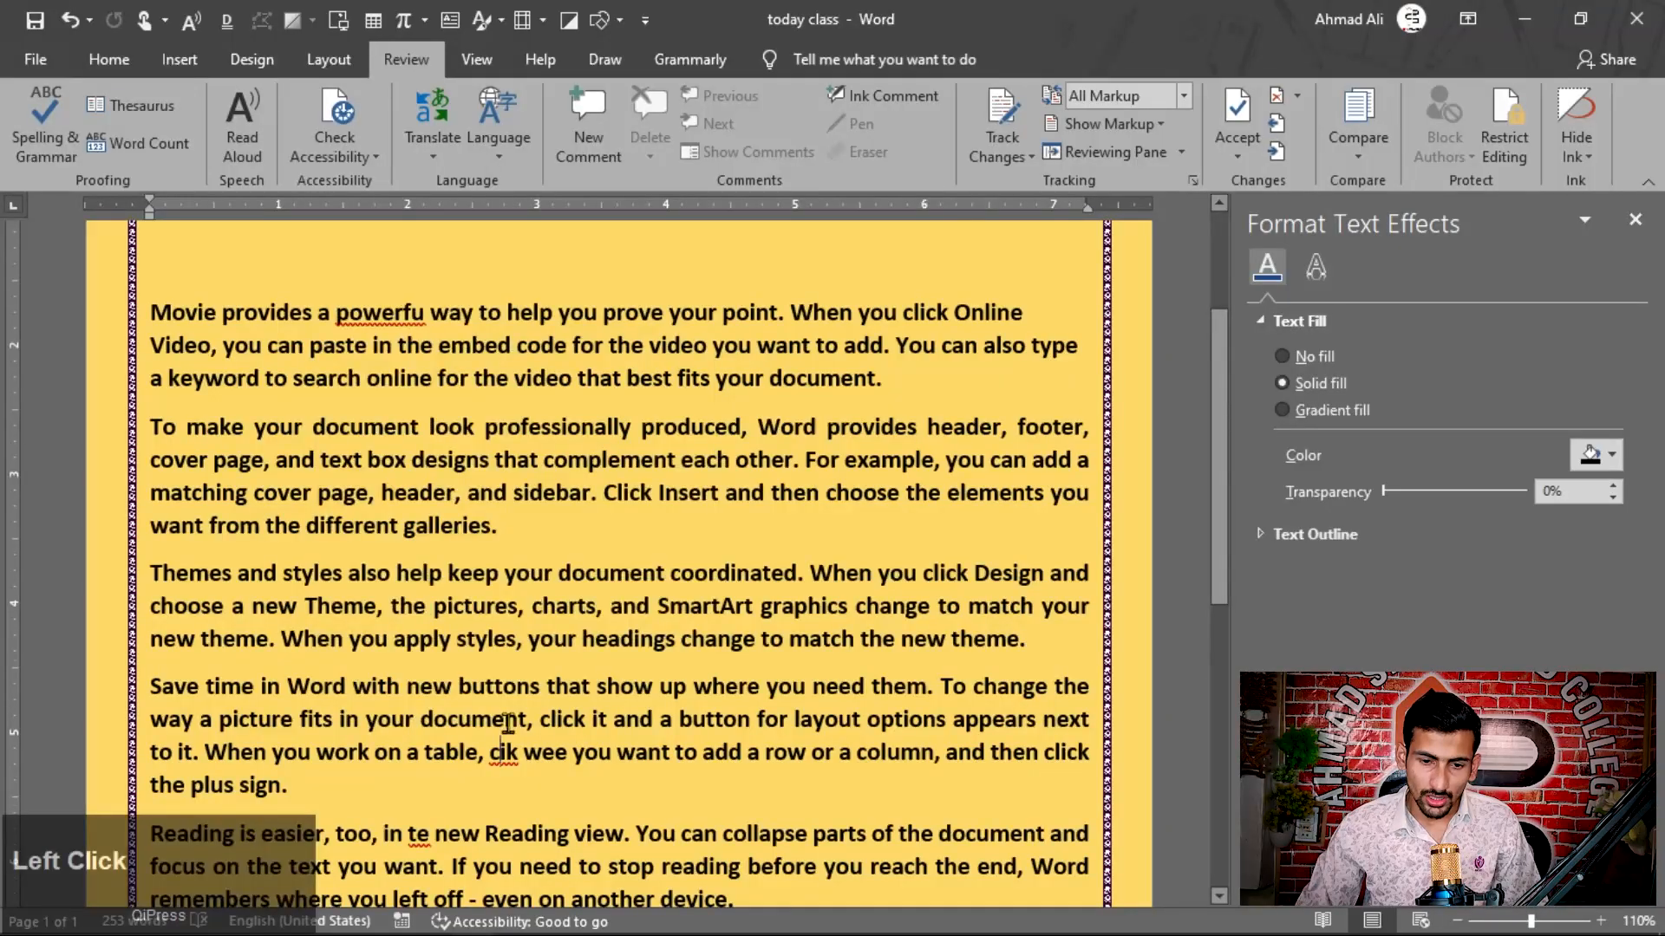
scroll(506, 659, down, 1)
right_click(506, 659)
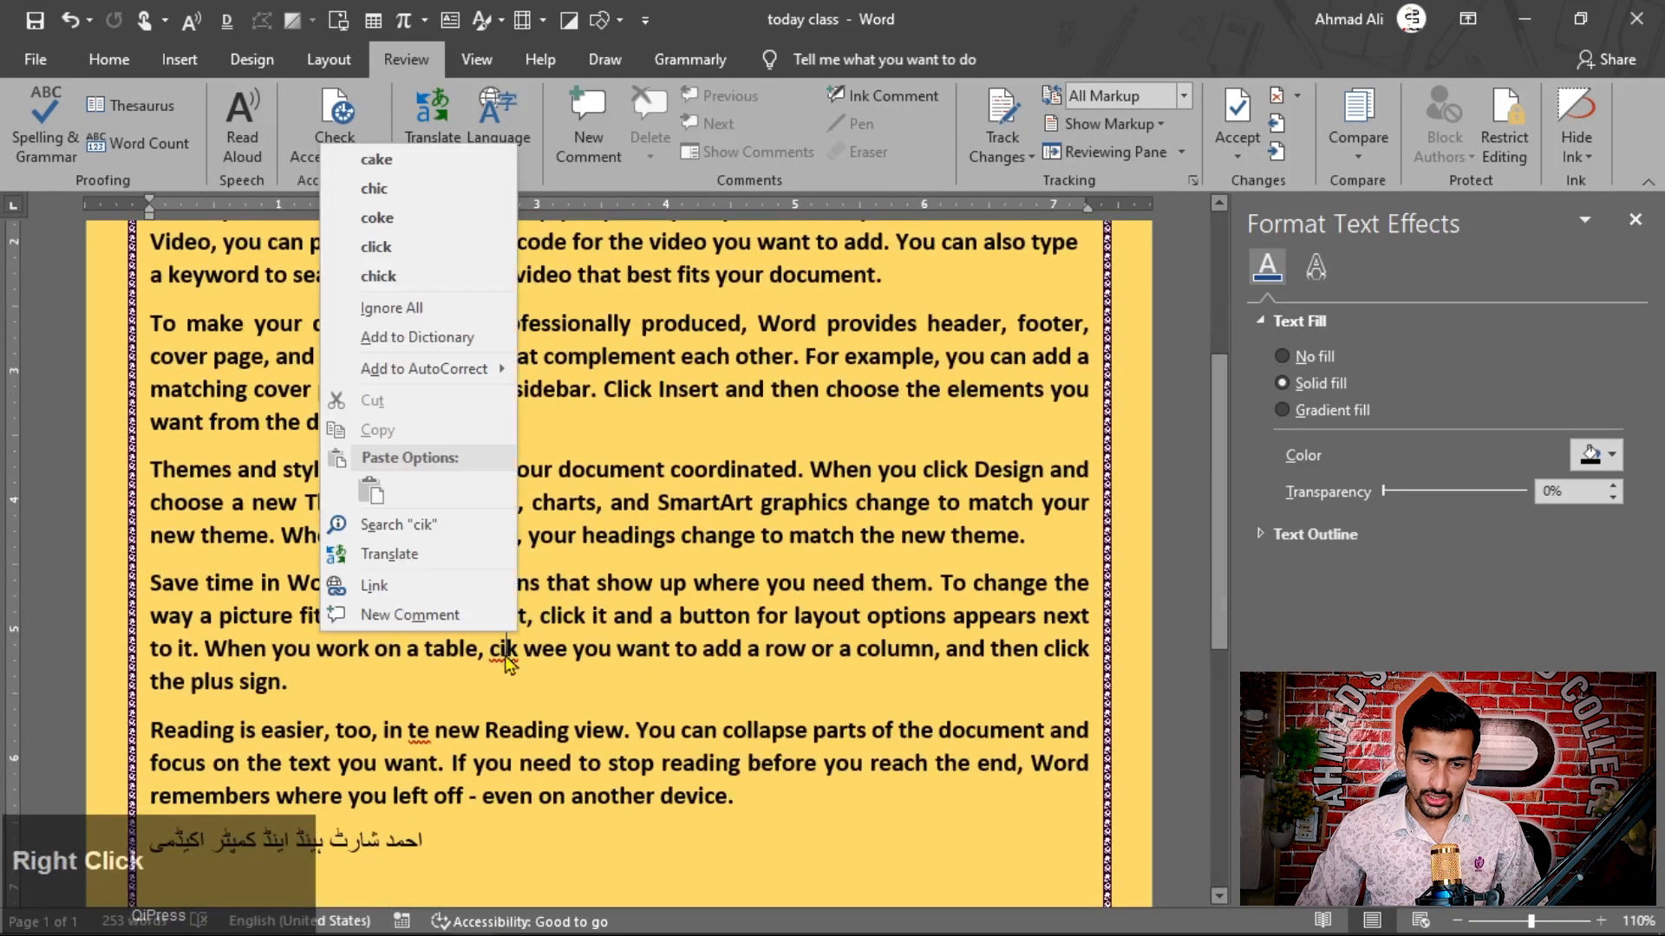
mouse_move(451, 379)
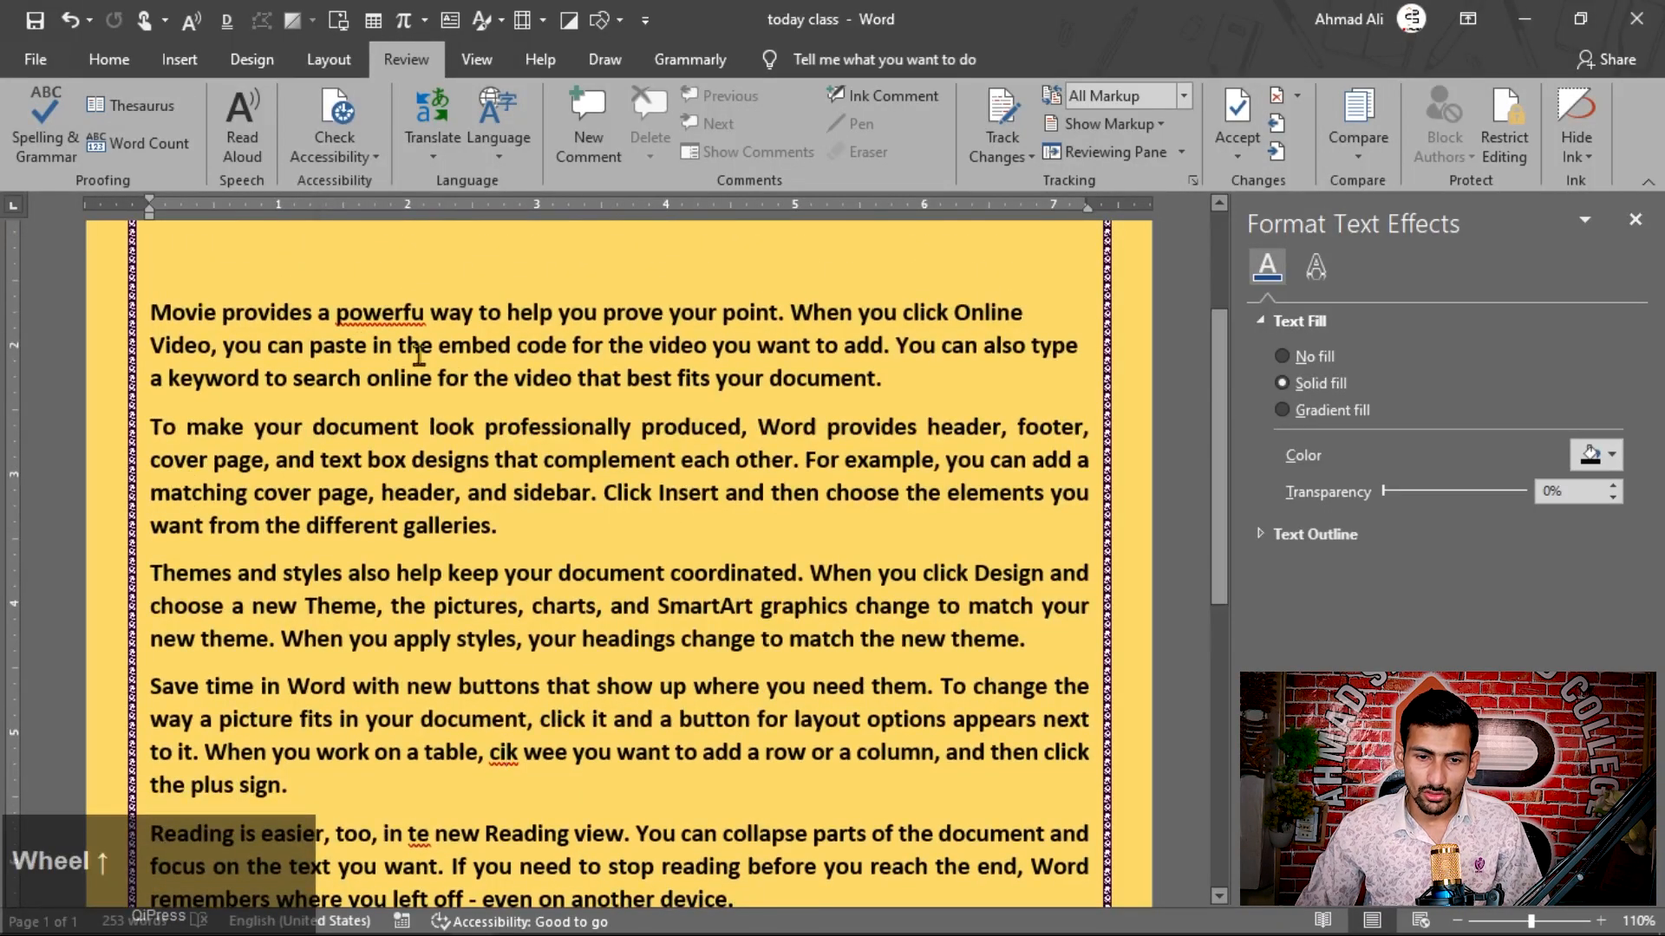
Step: Start the Spelling & Grammar check on "cik" and close the Format Text Effects pane
click(39, 136)
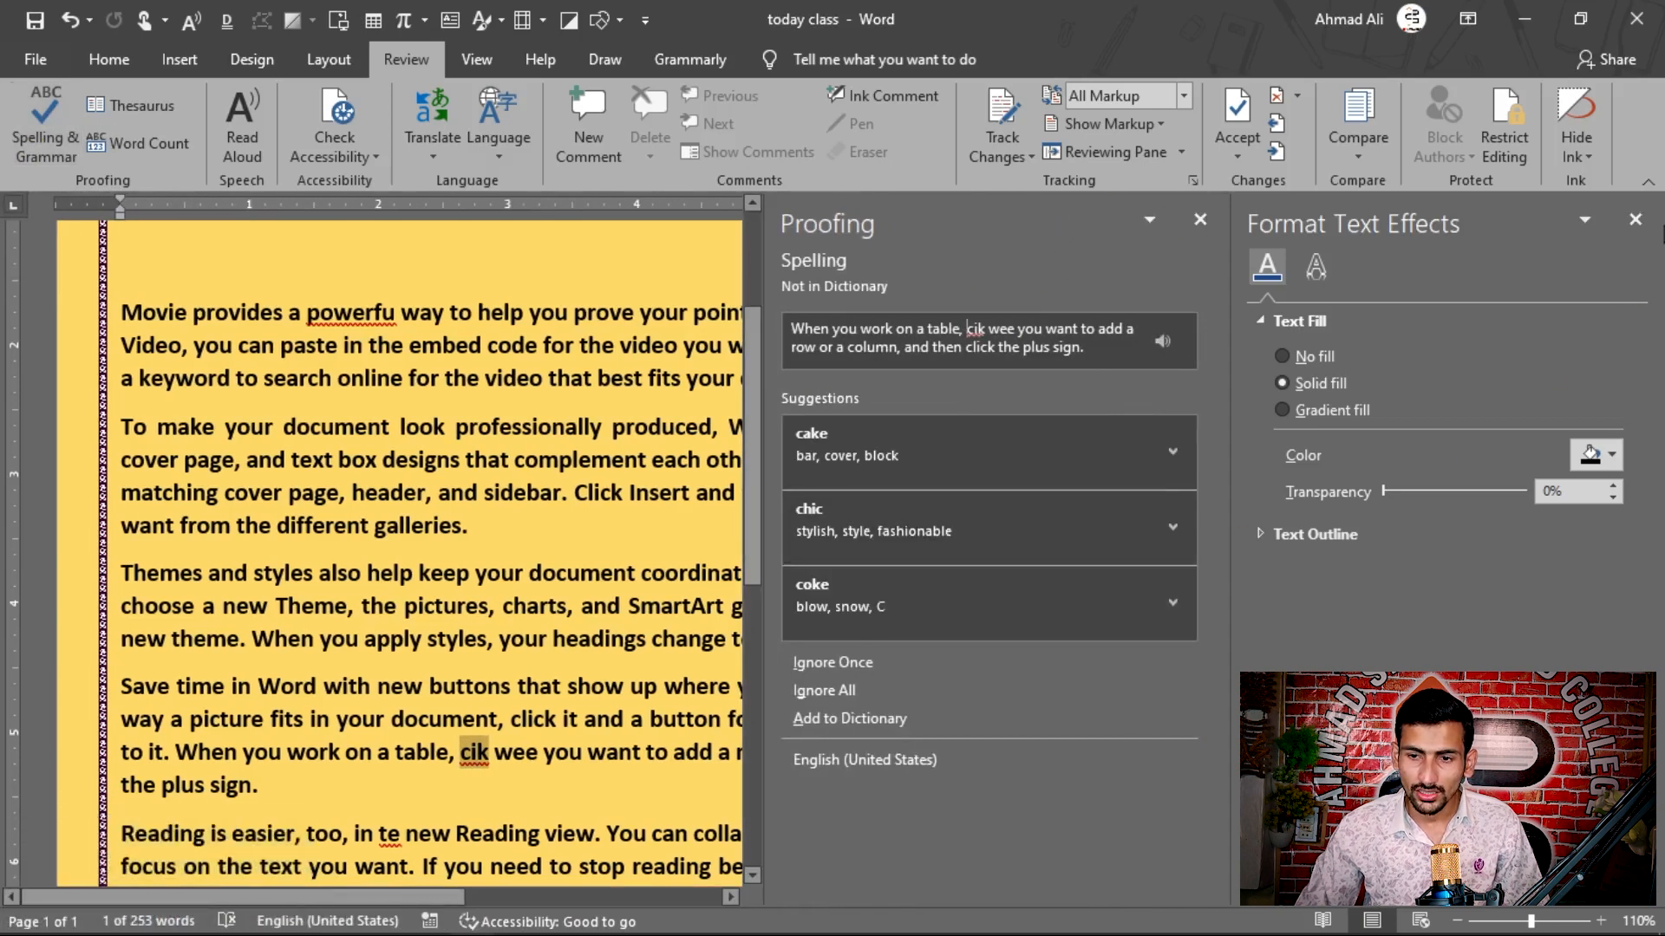
click(1635, 221)
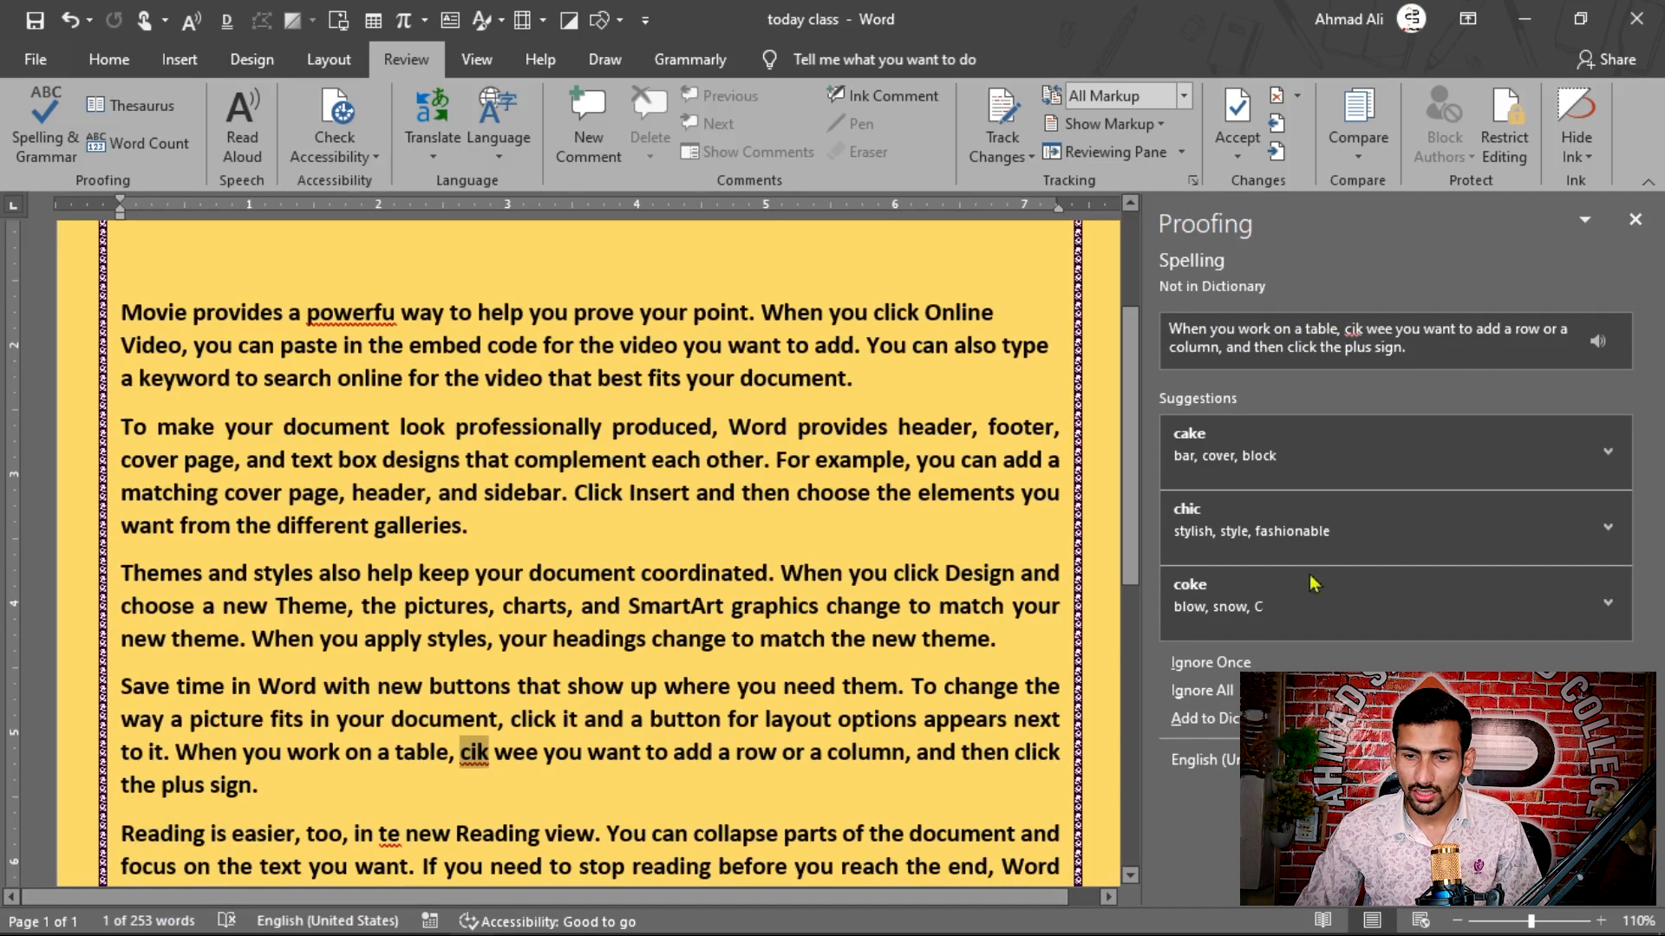
click(1360, 329)
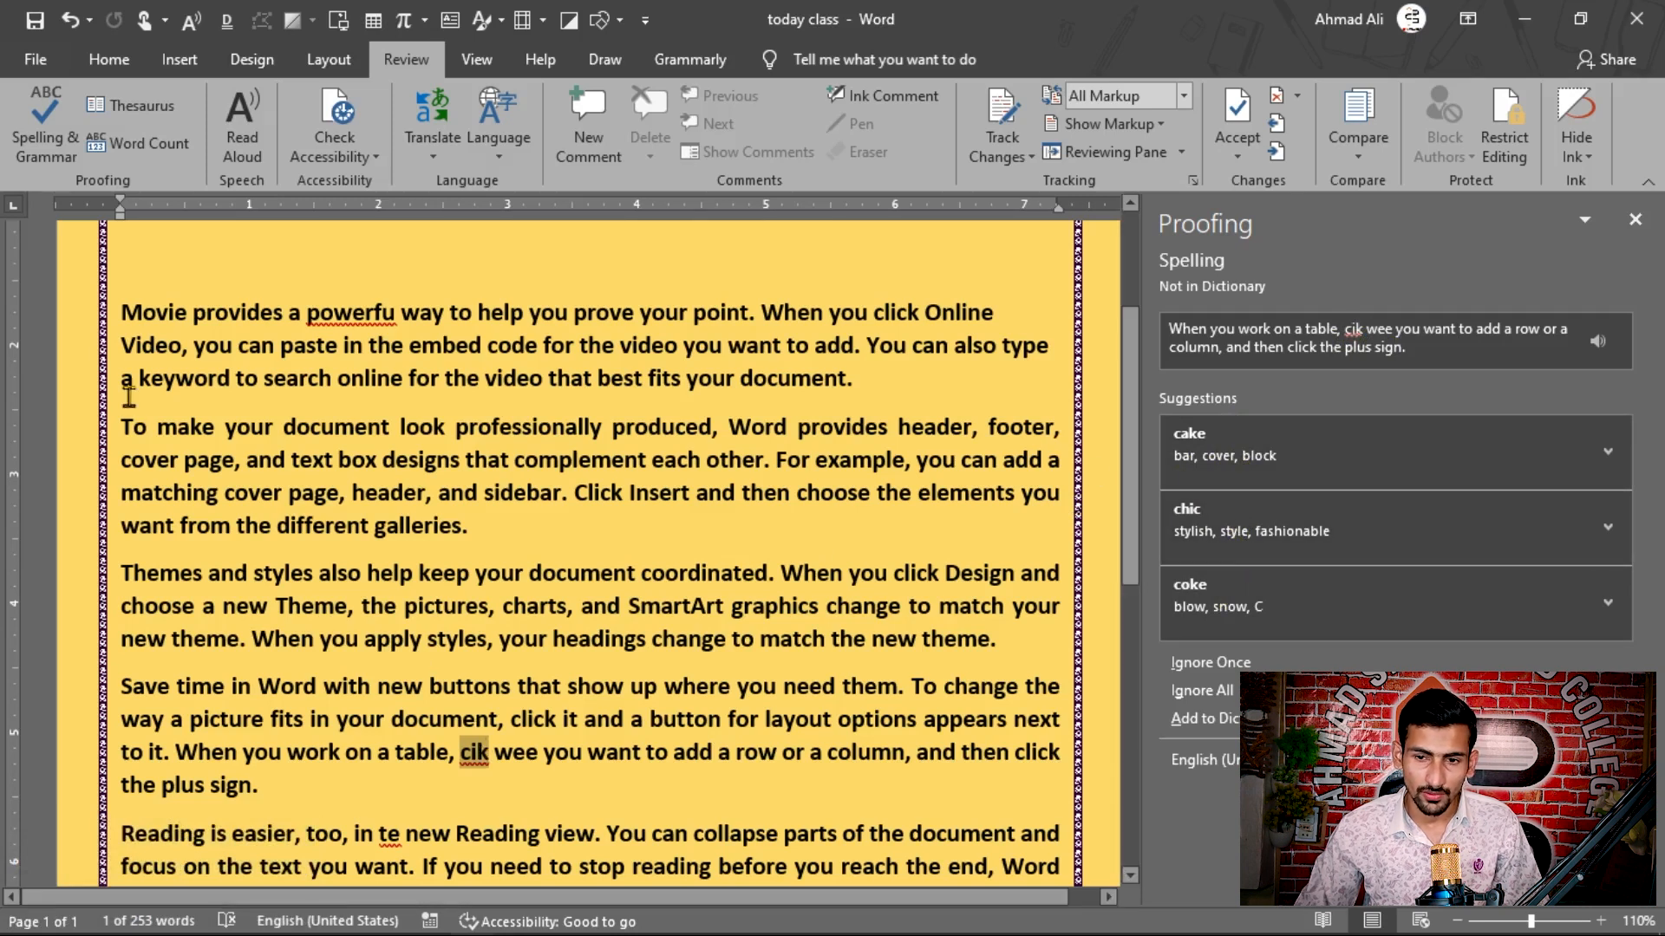
click(56, 565)
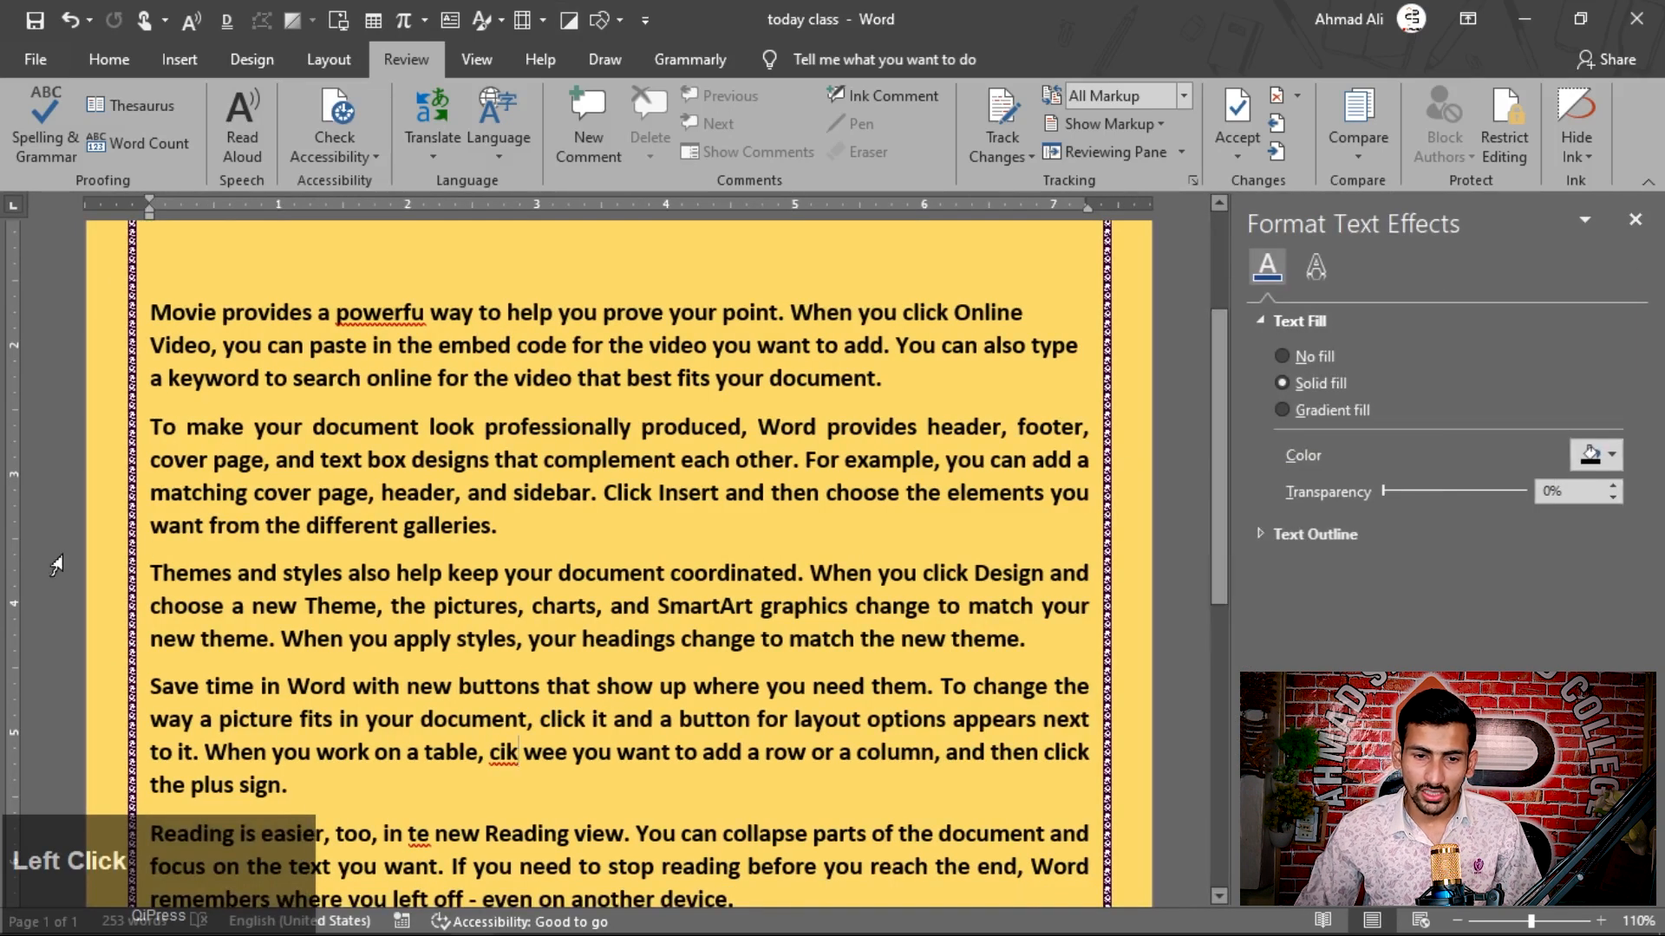
Step: Run the spelling check again with the Format Text Effects pane closed, leaving only the Proofing pane open
scroll(294, 362, up, 1)
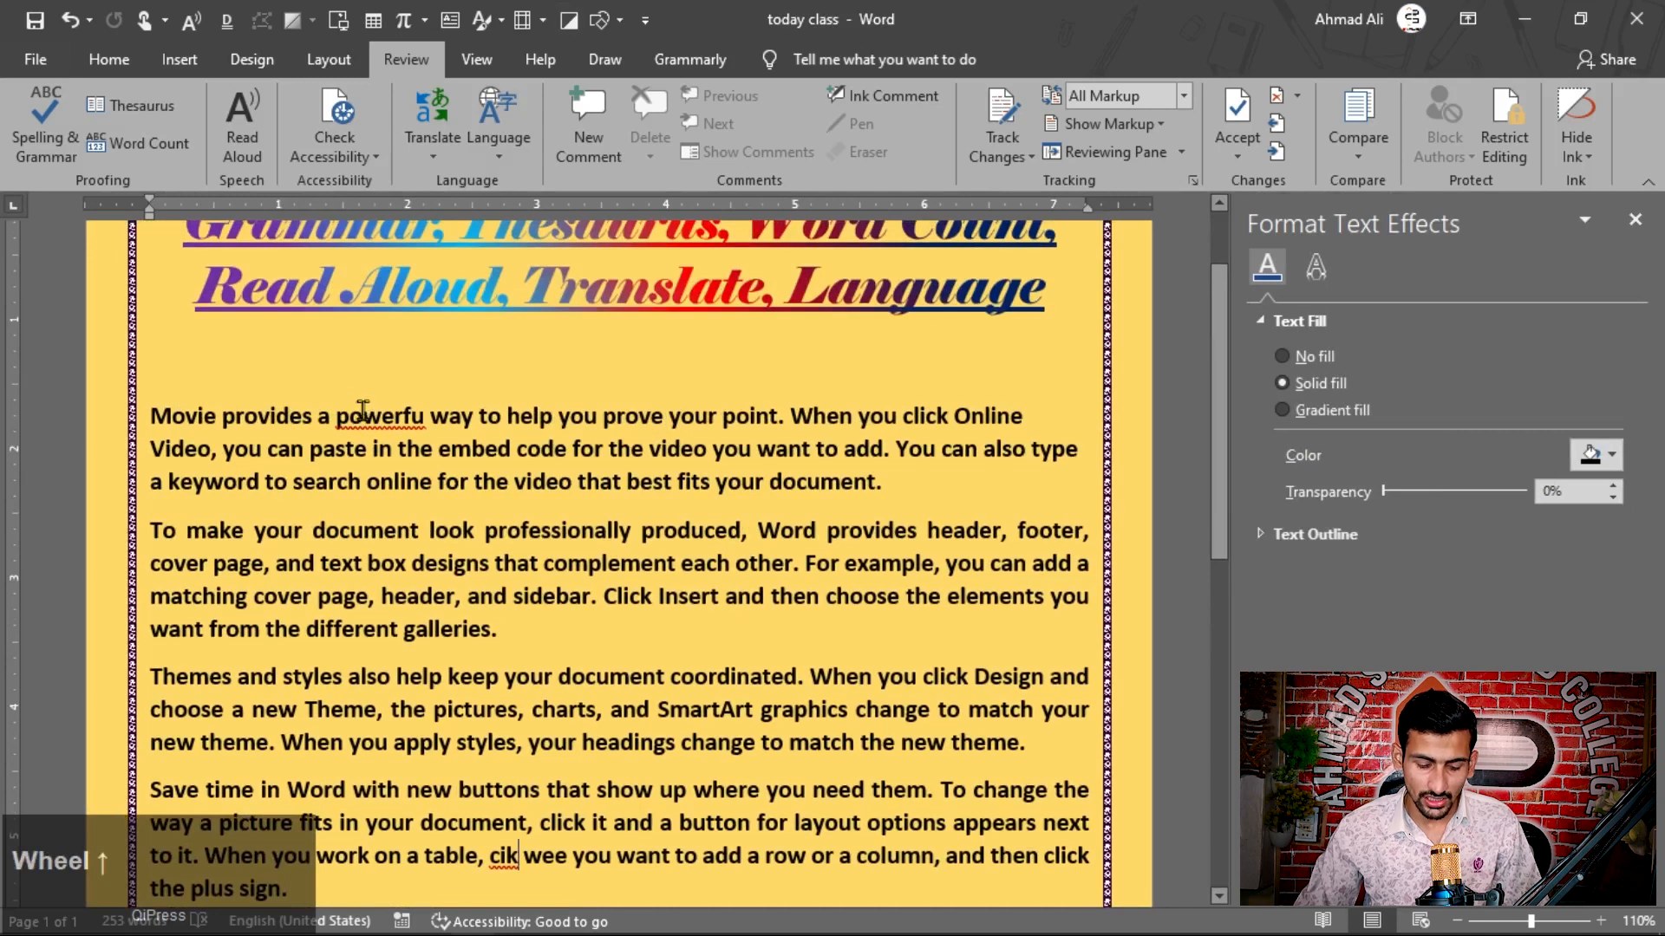
key(F7)
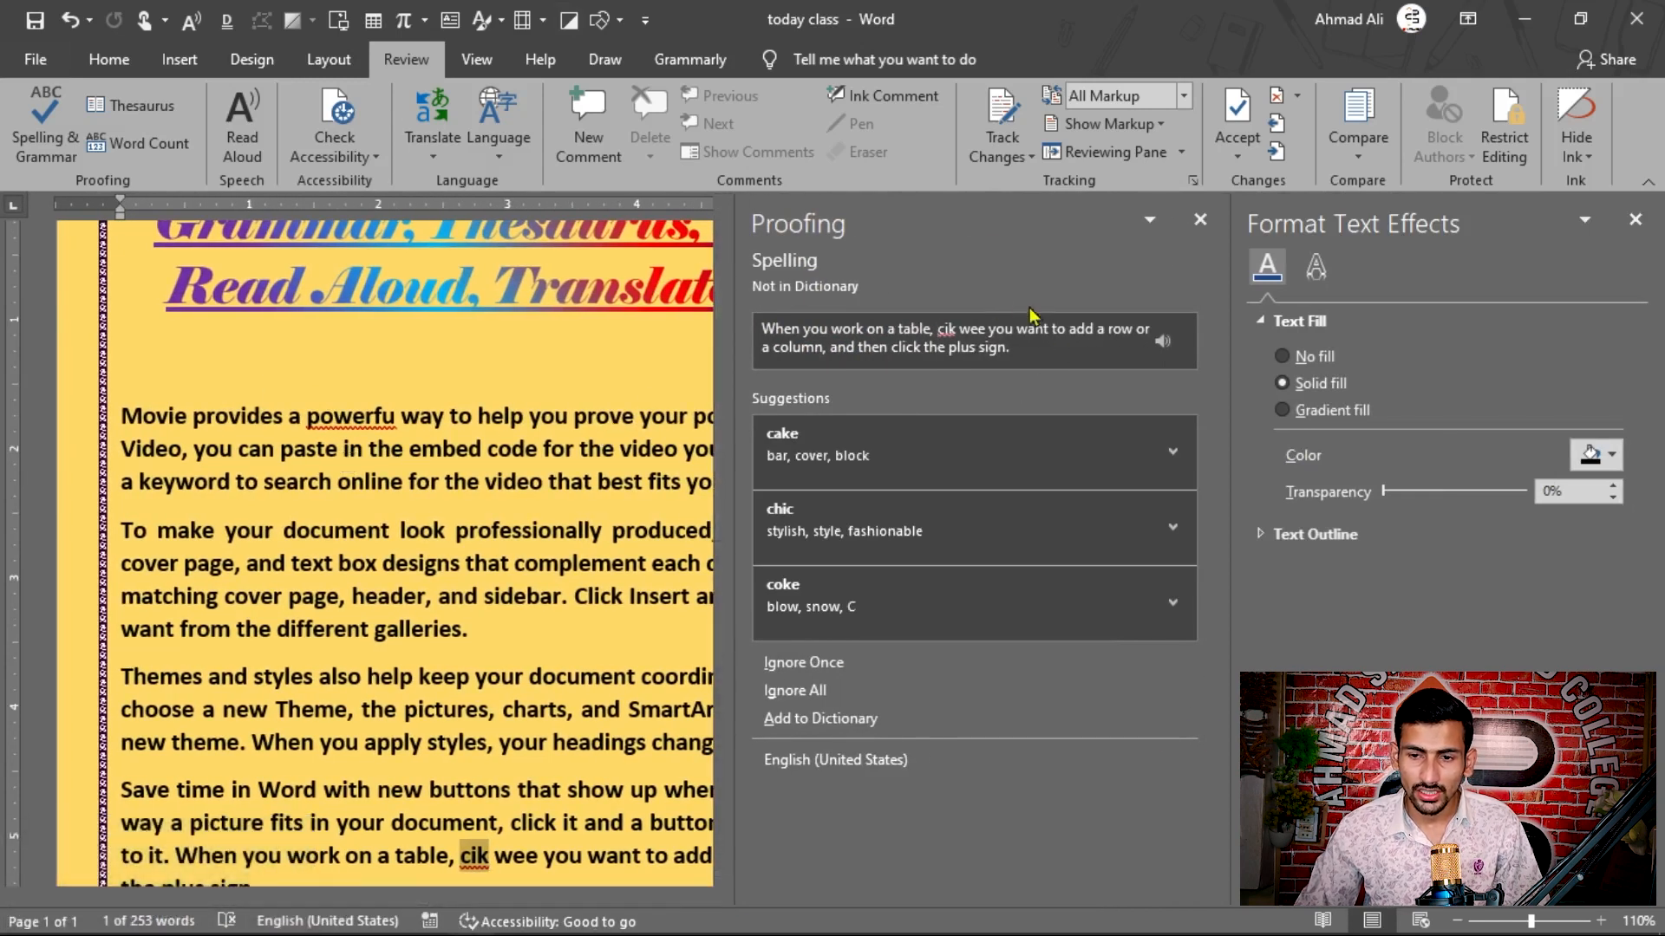
click(1633, 222)
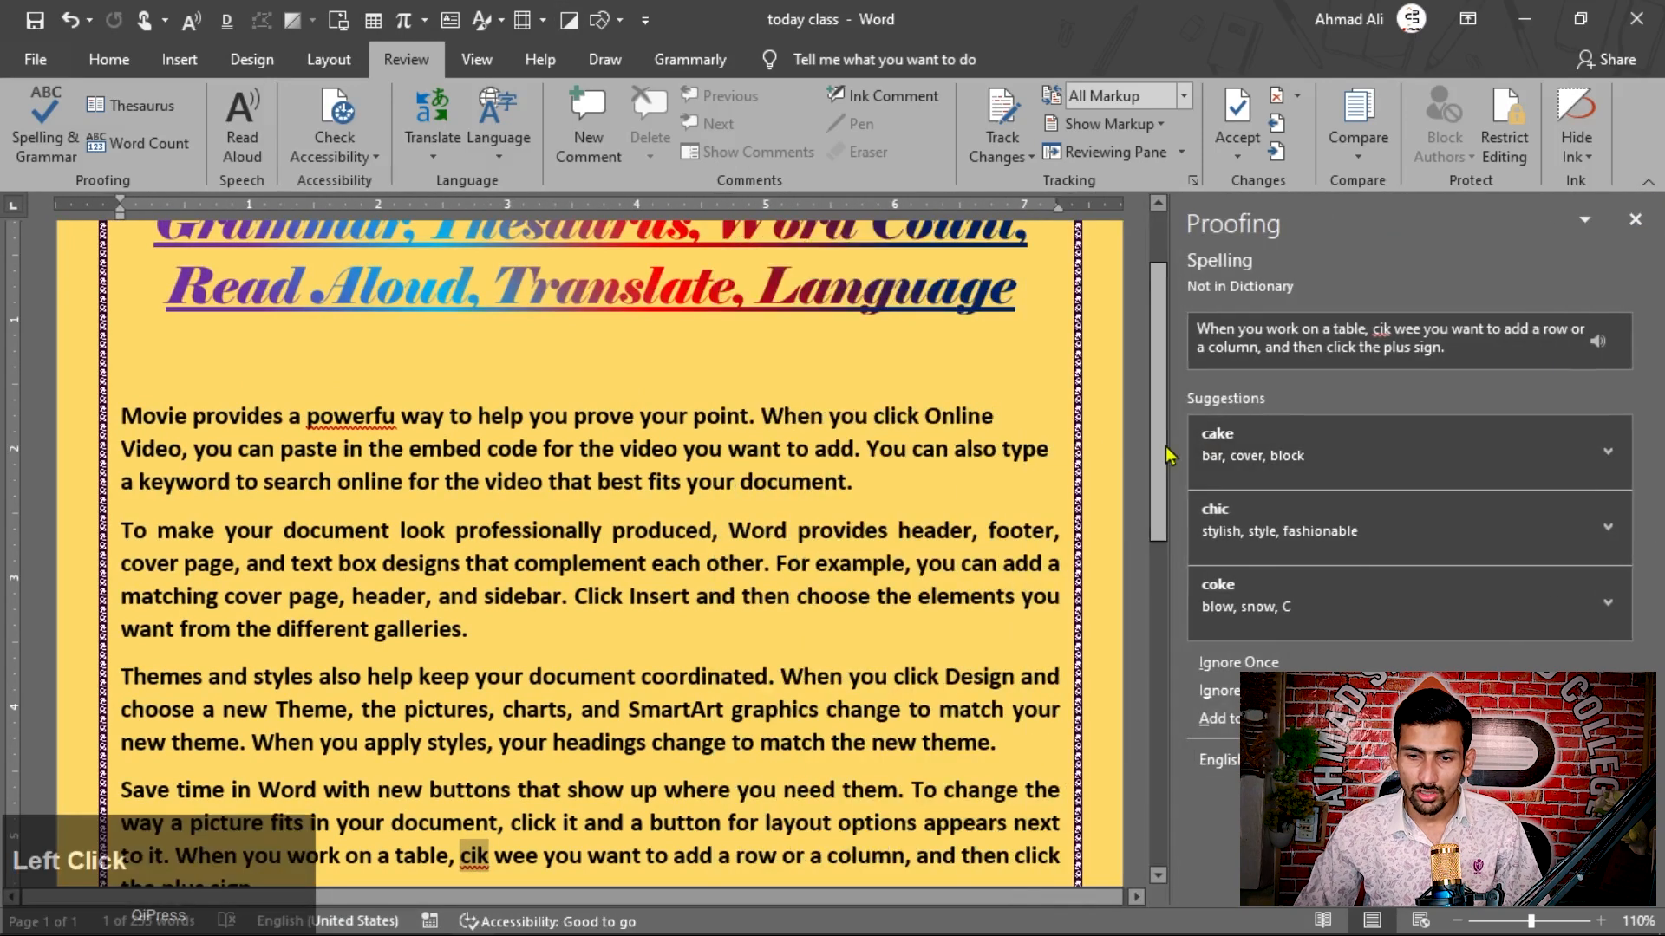
Step: Correct "powerfu" to "powerful" in the first paragraph and "cik" to "click" in the fourth paragraph using the spelling suggestions
key(F7)
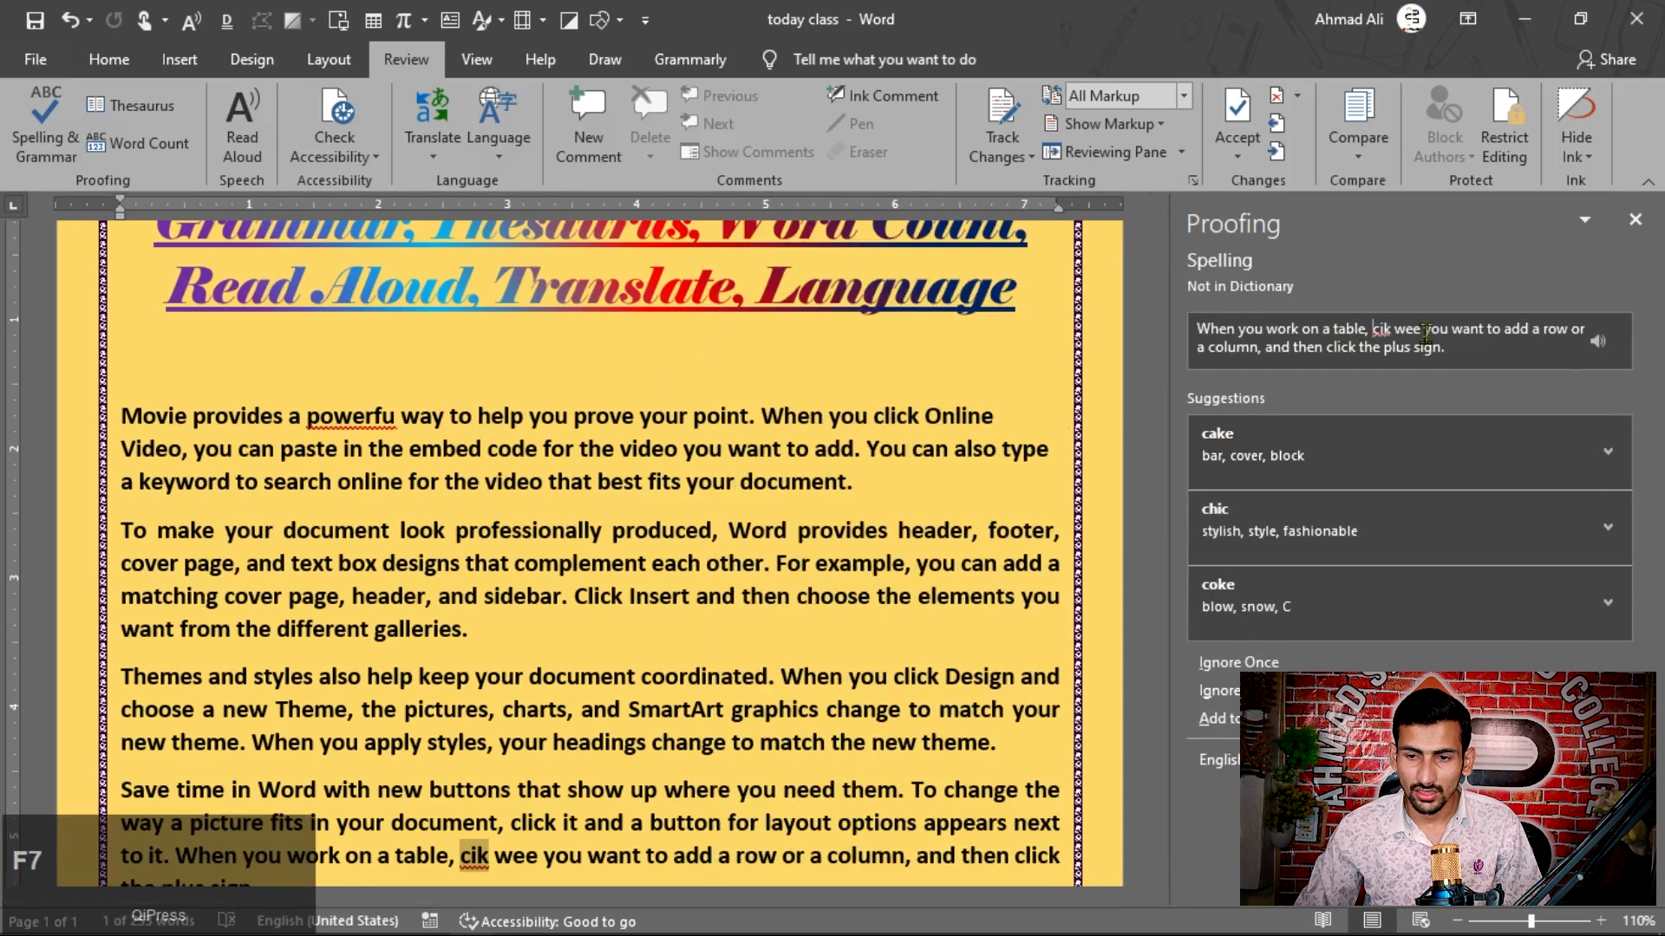
key(F7)
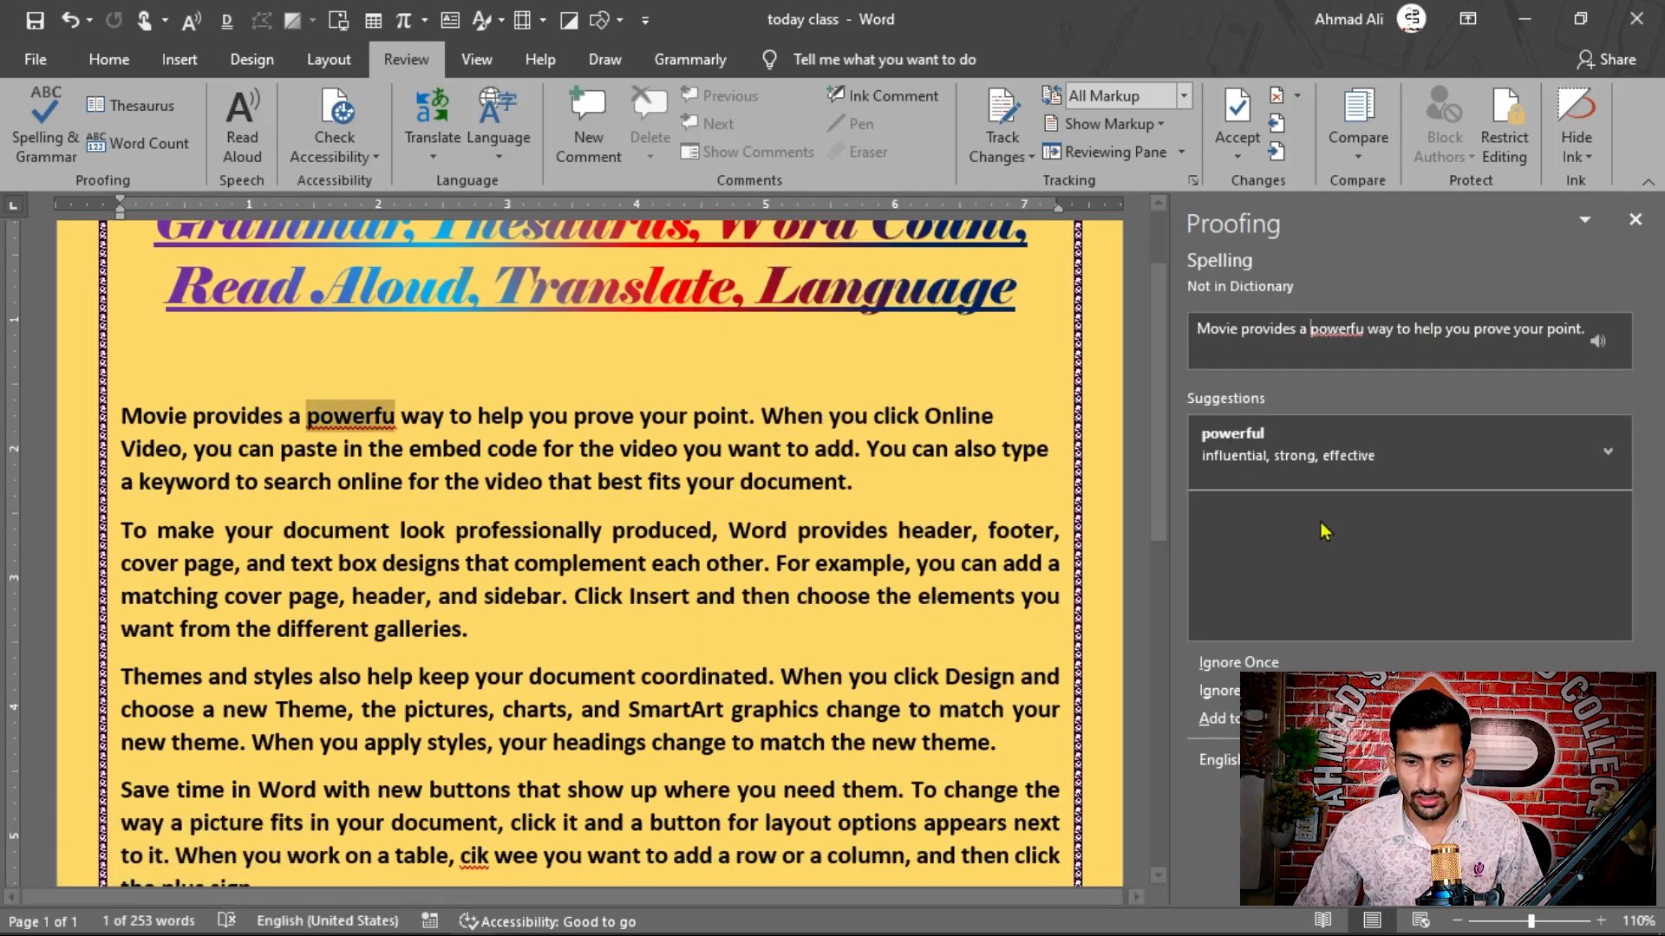
click(1250, 447)
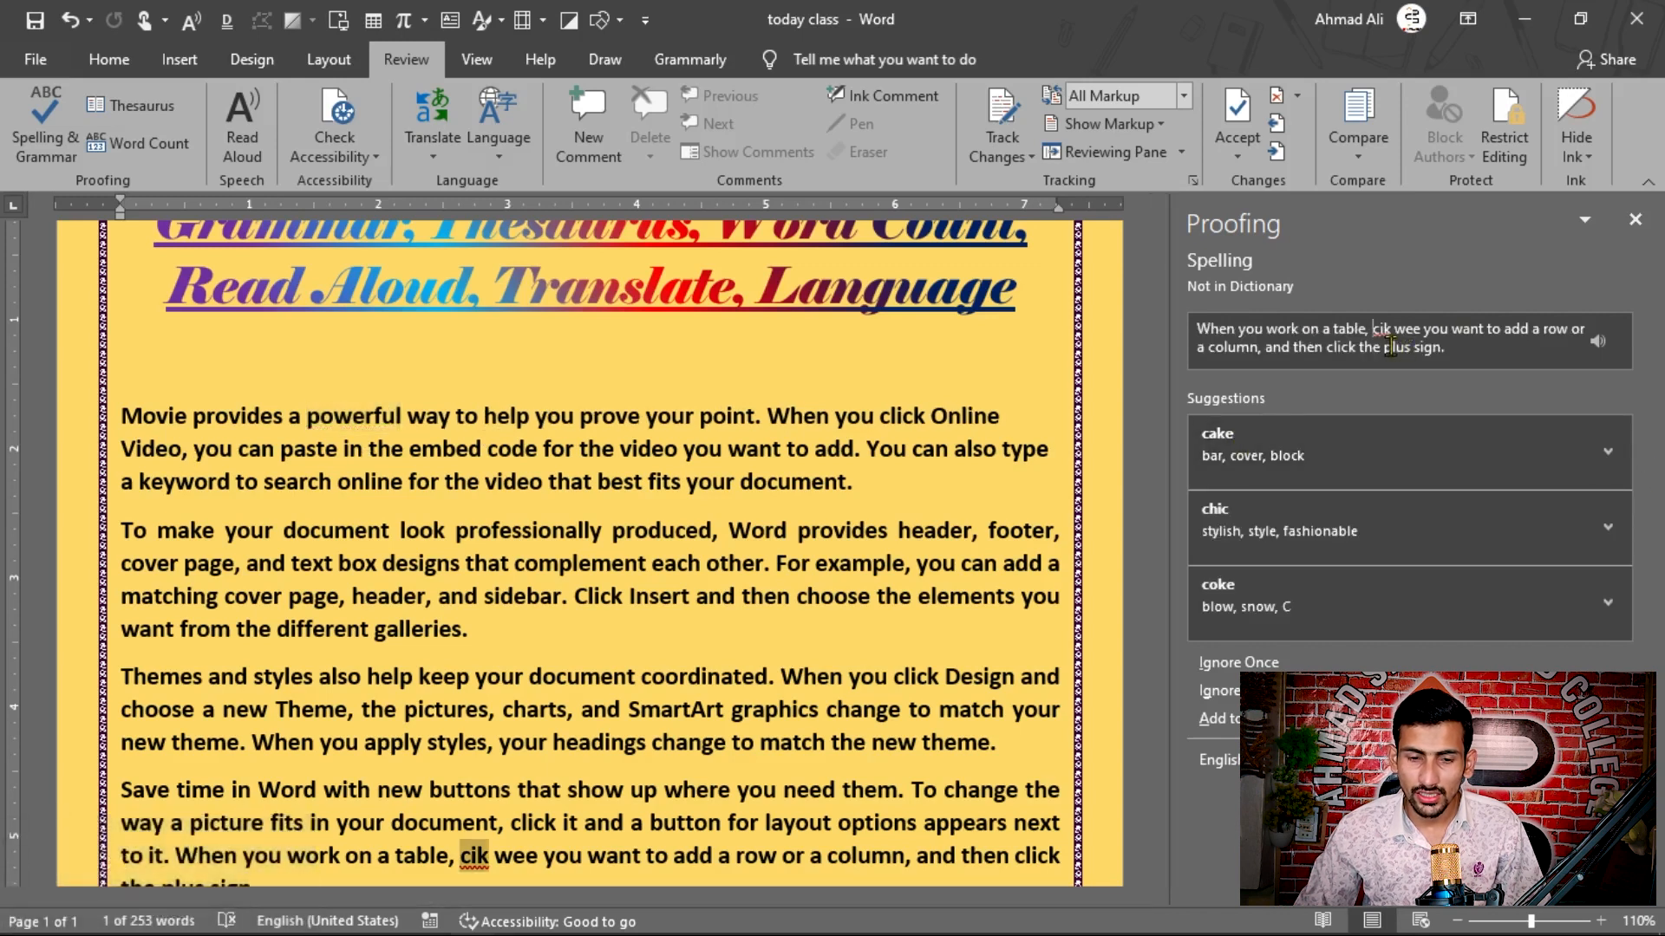
right_click(473, 858)
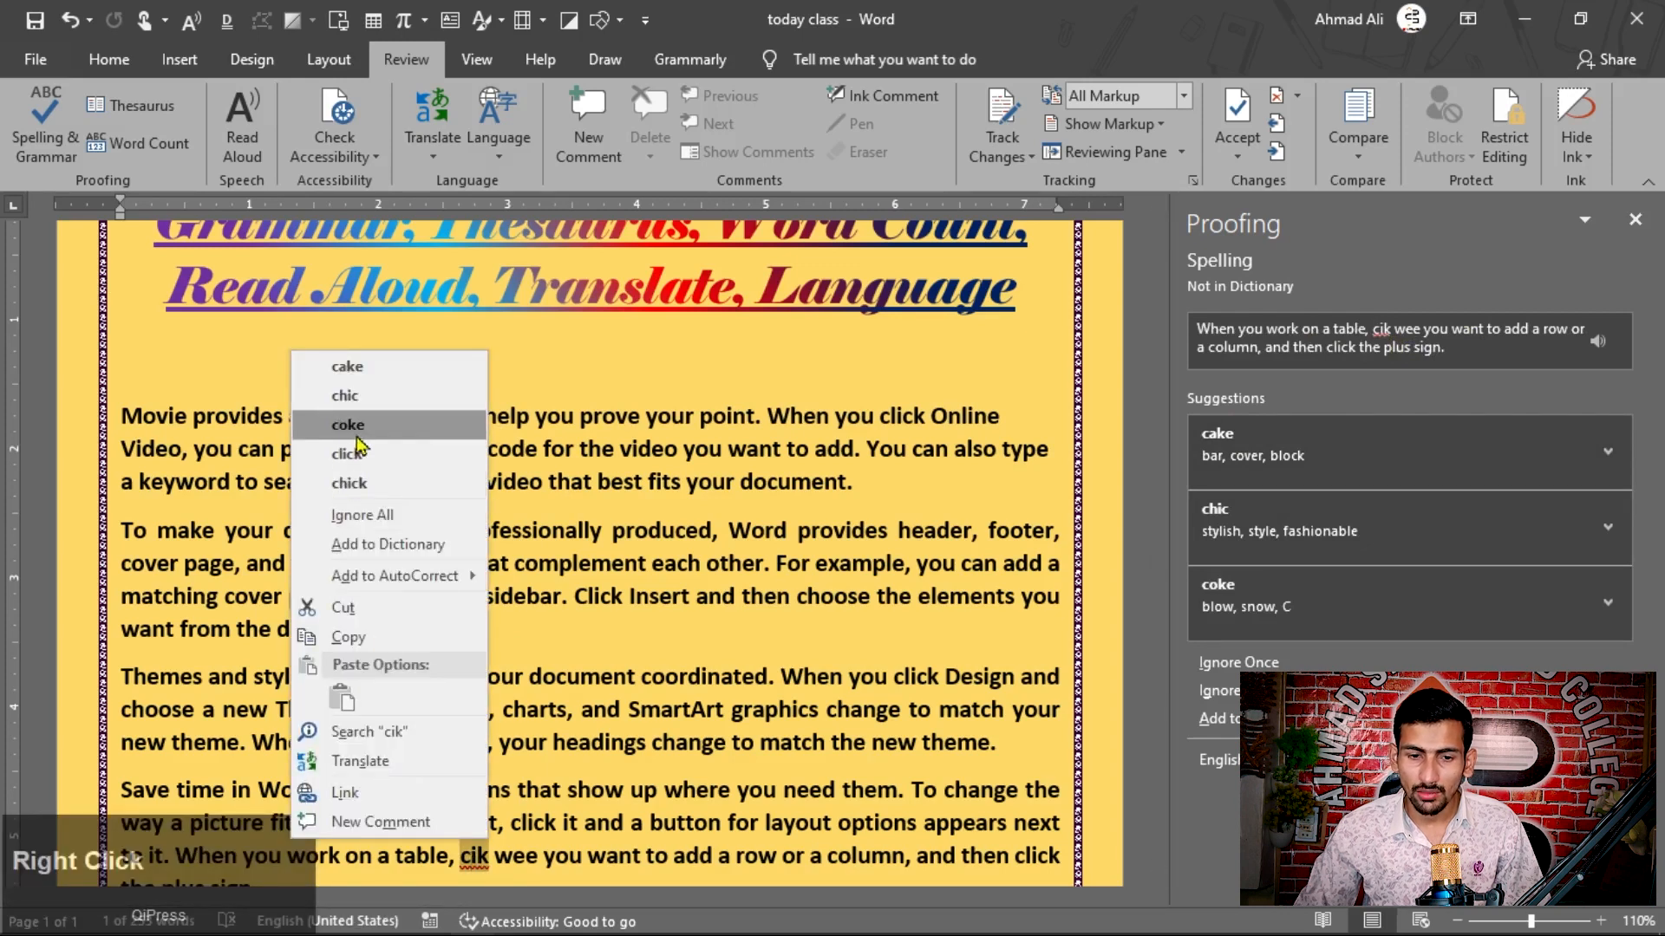
click(376, 460)
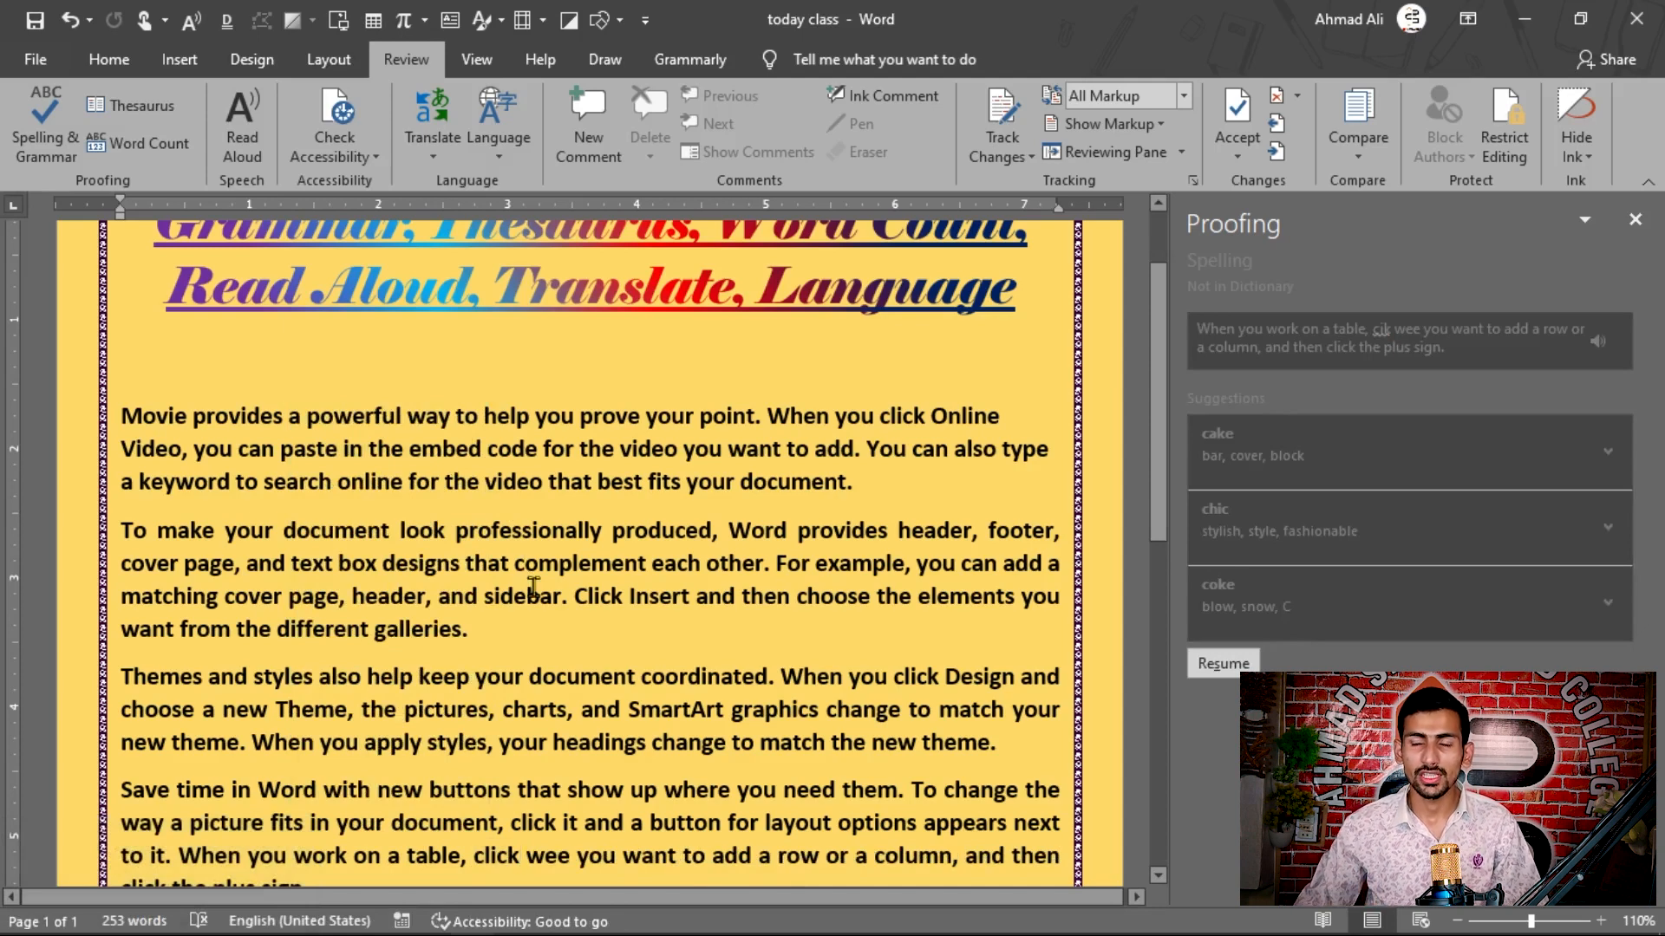
Step: Look up "Movie" from the start of the first paragraph in the Thesaurus and browse the synonyms of "Film"
click(190, 481)
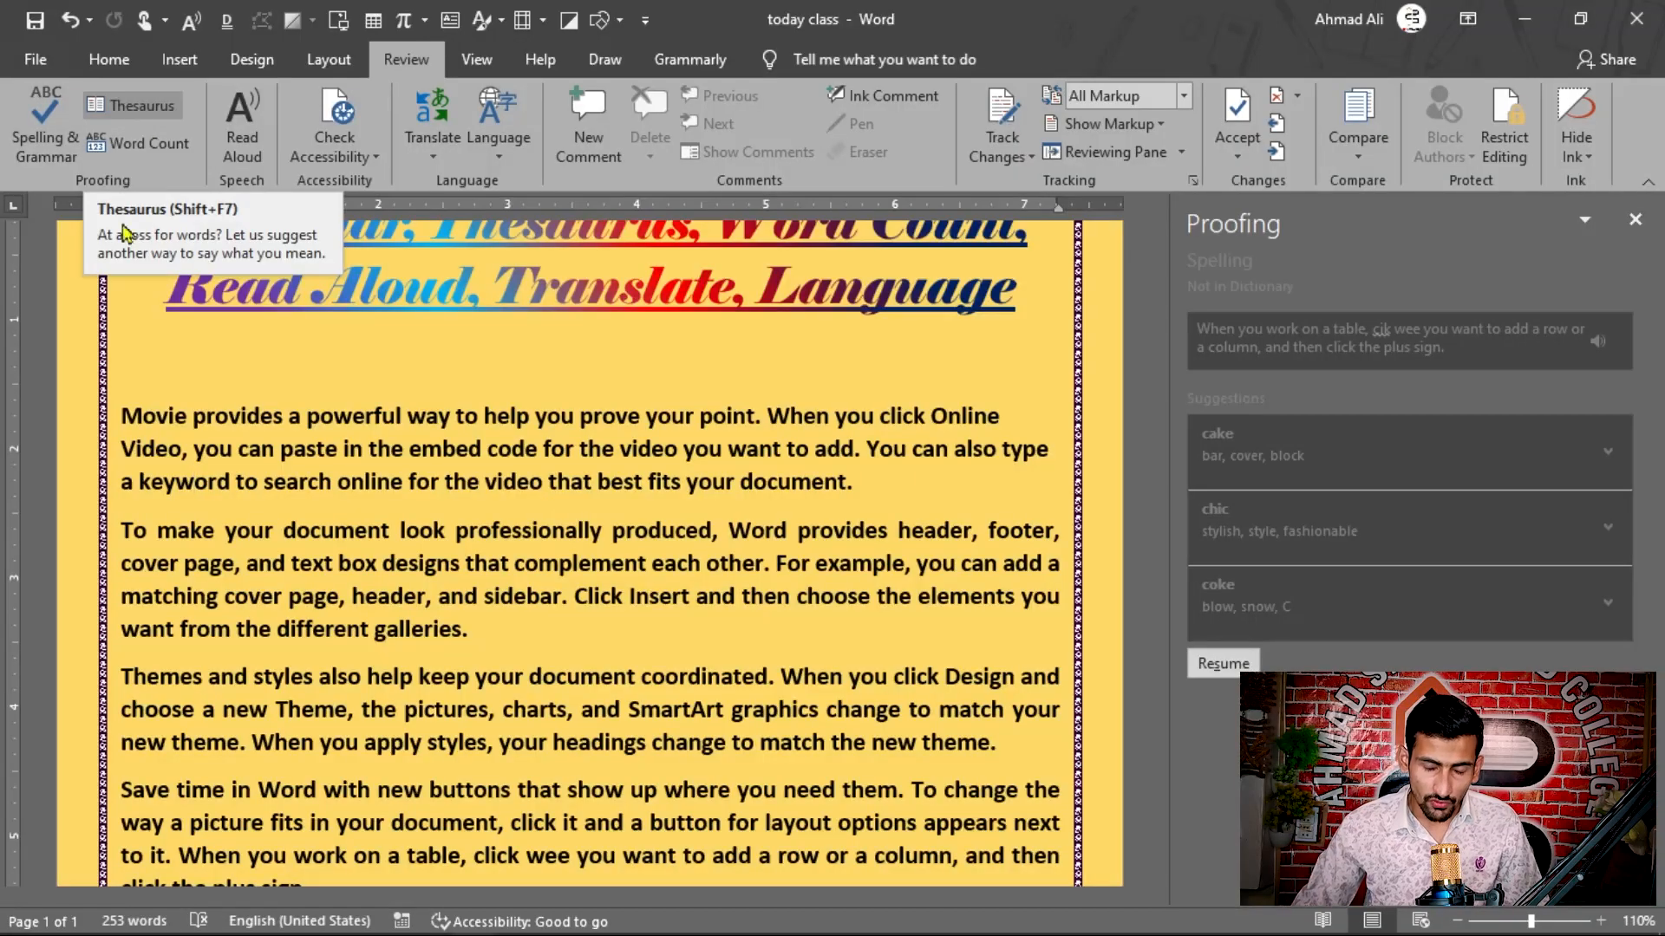
click(188, 423)
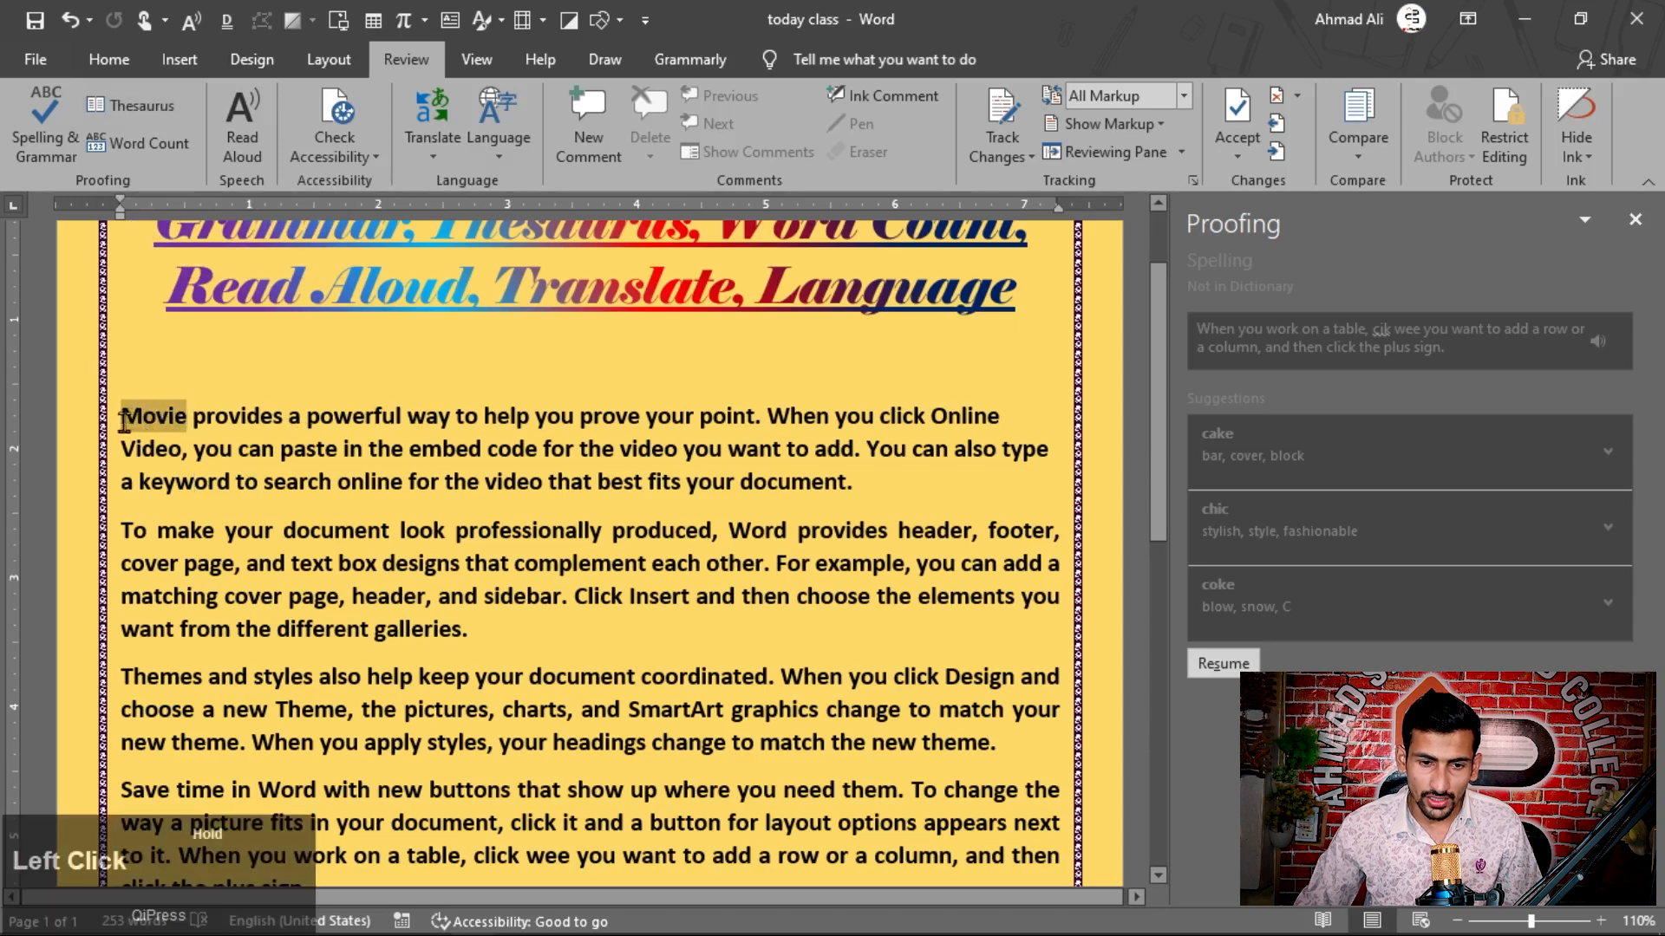
drag(124, 422, 123, 421)
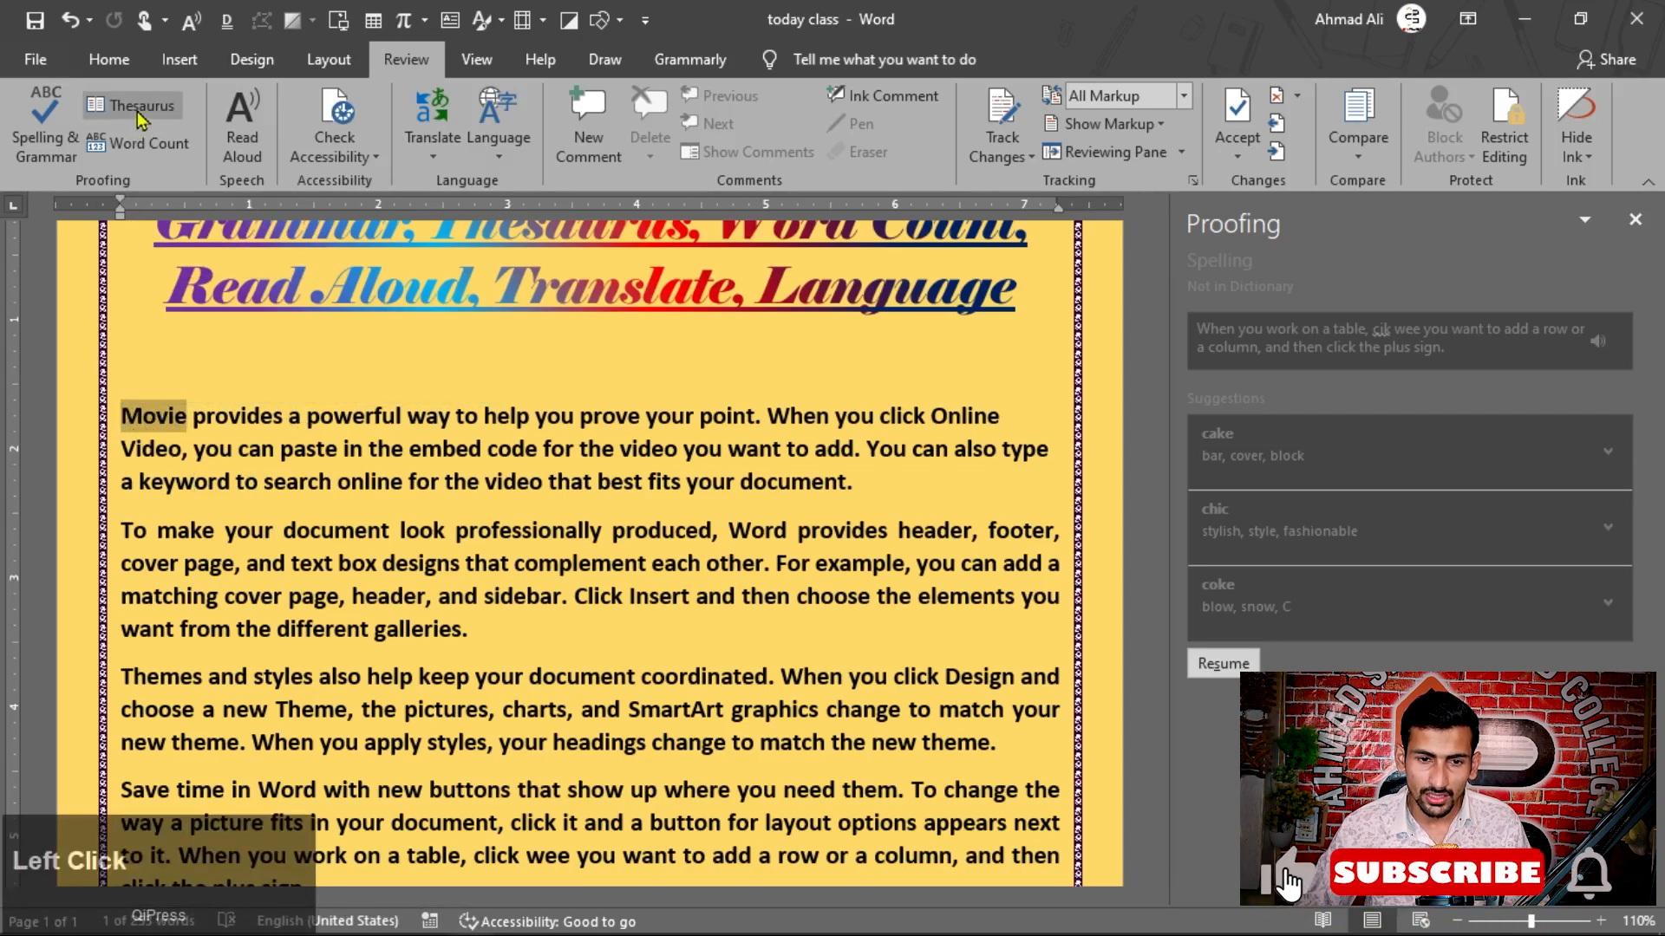
click(138, 107)
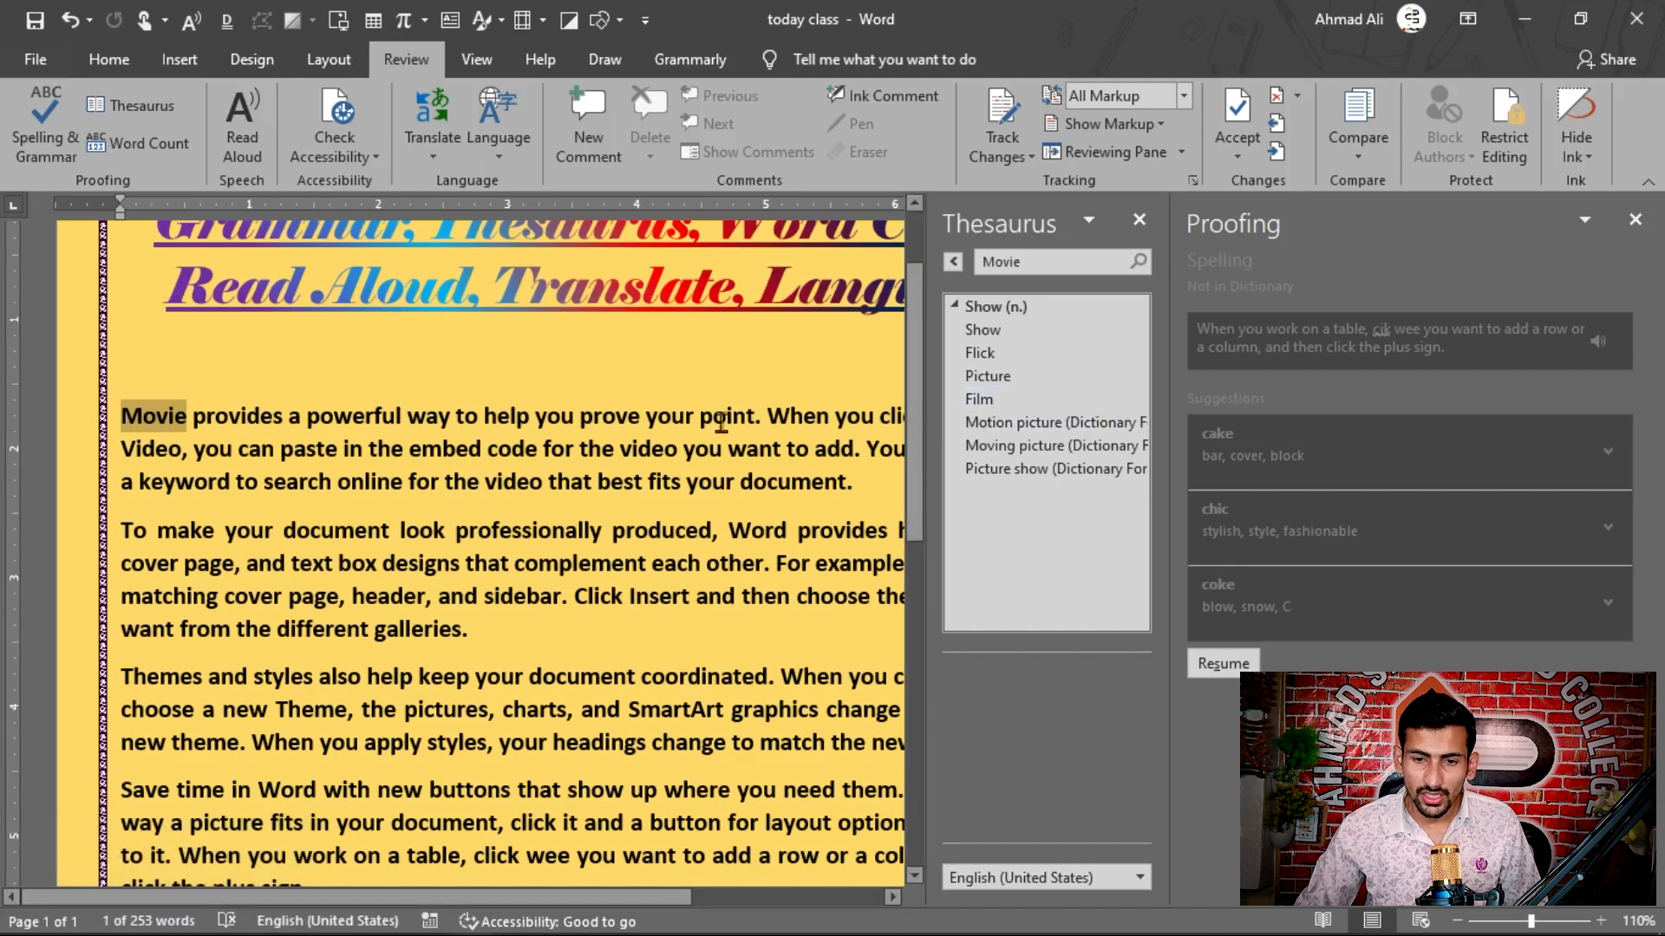
click(980, 399)
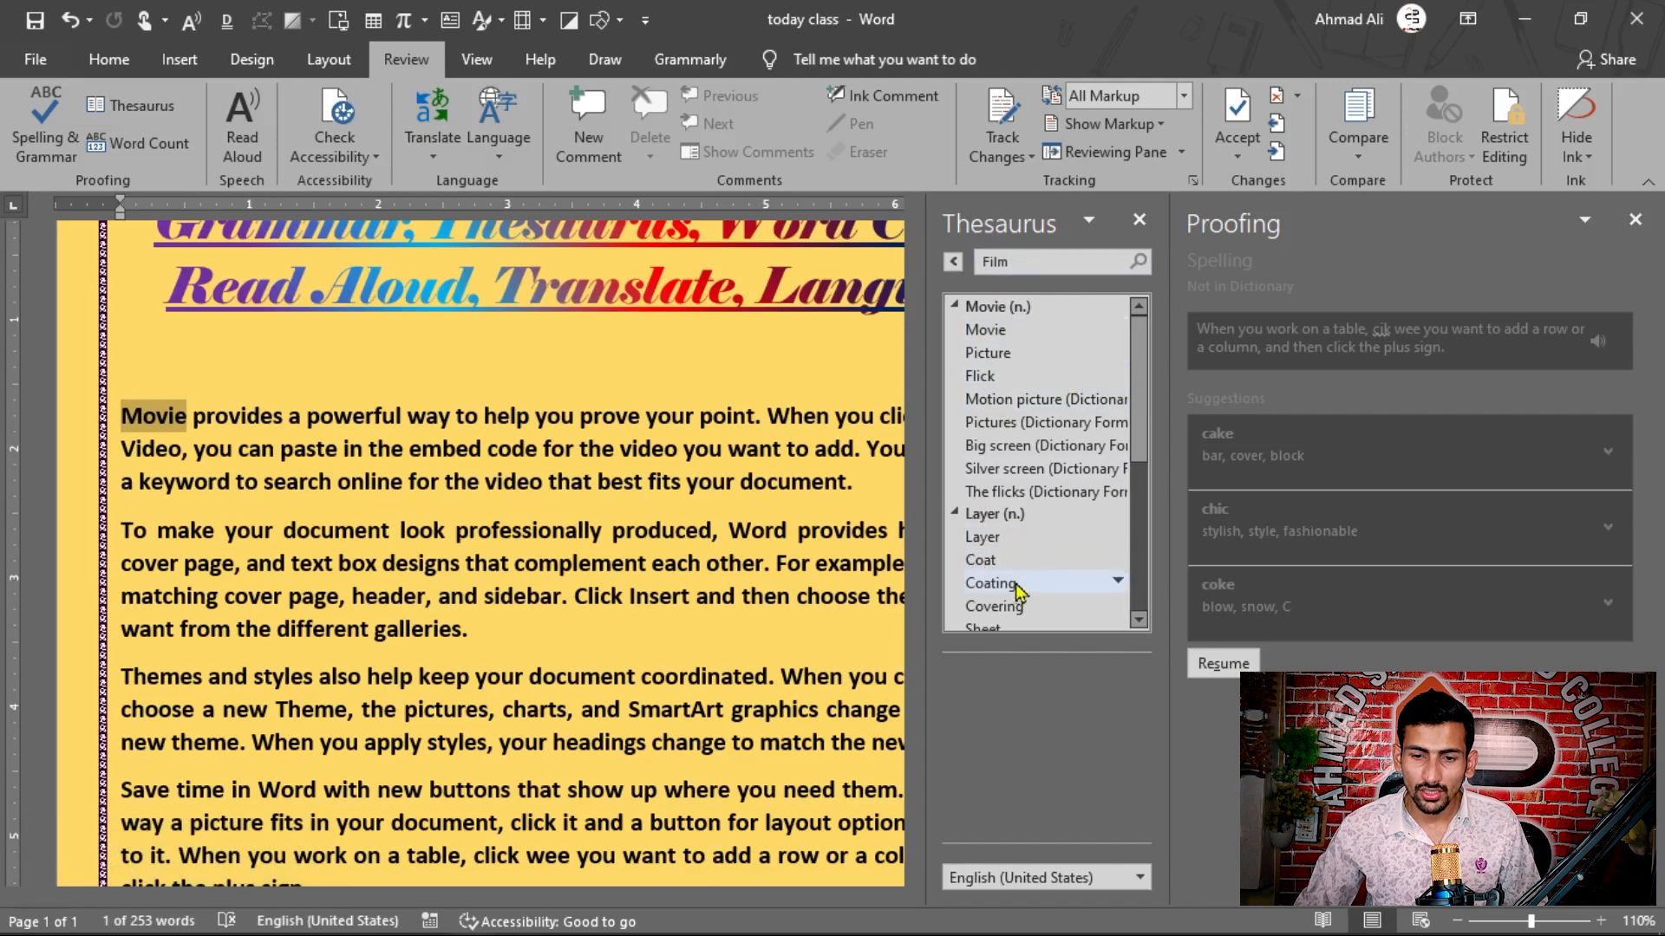
scroll(1021, 583, down, 4)
scroll(1020, 568, down, 1)
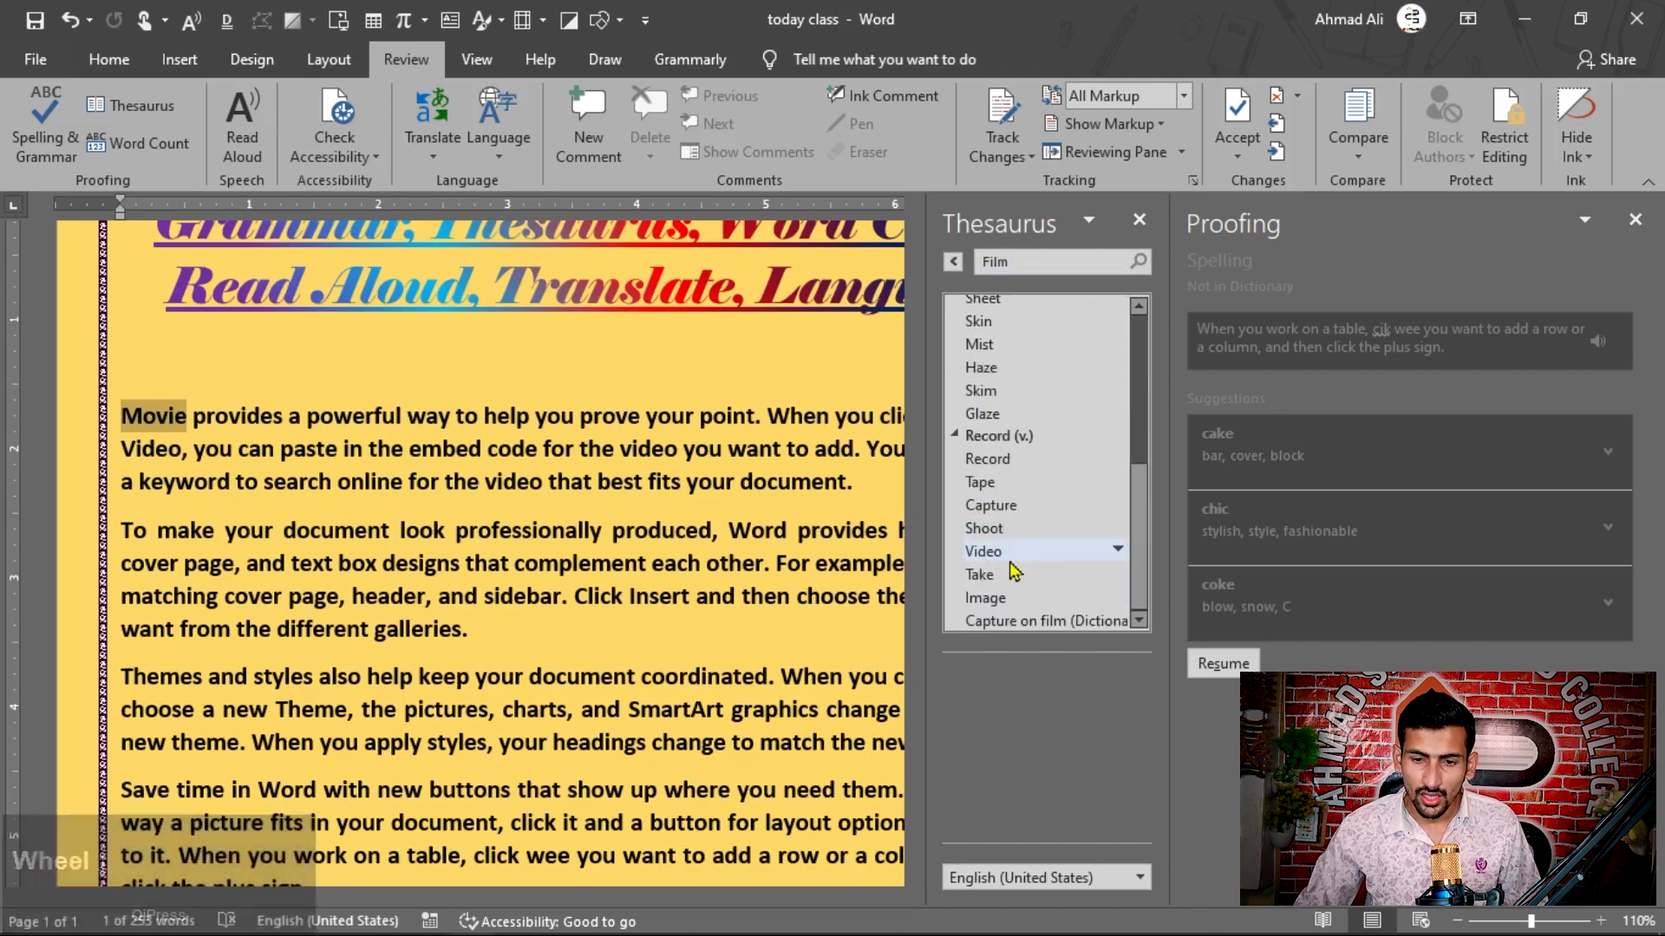
click(1013, 265)
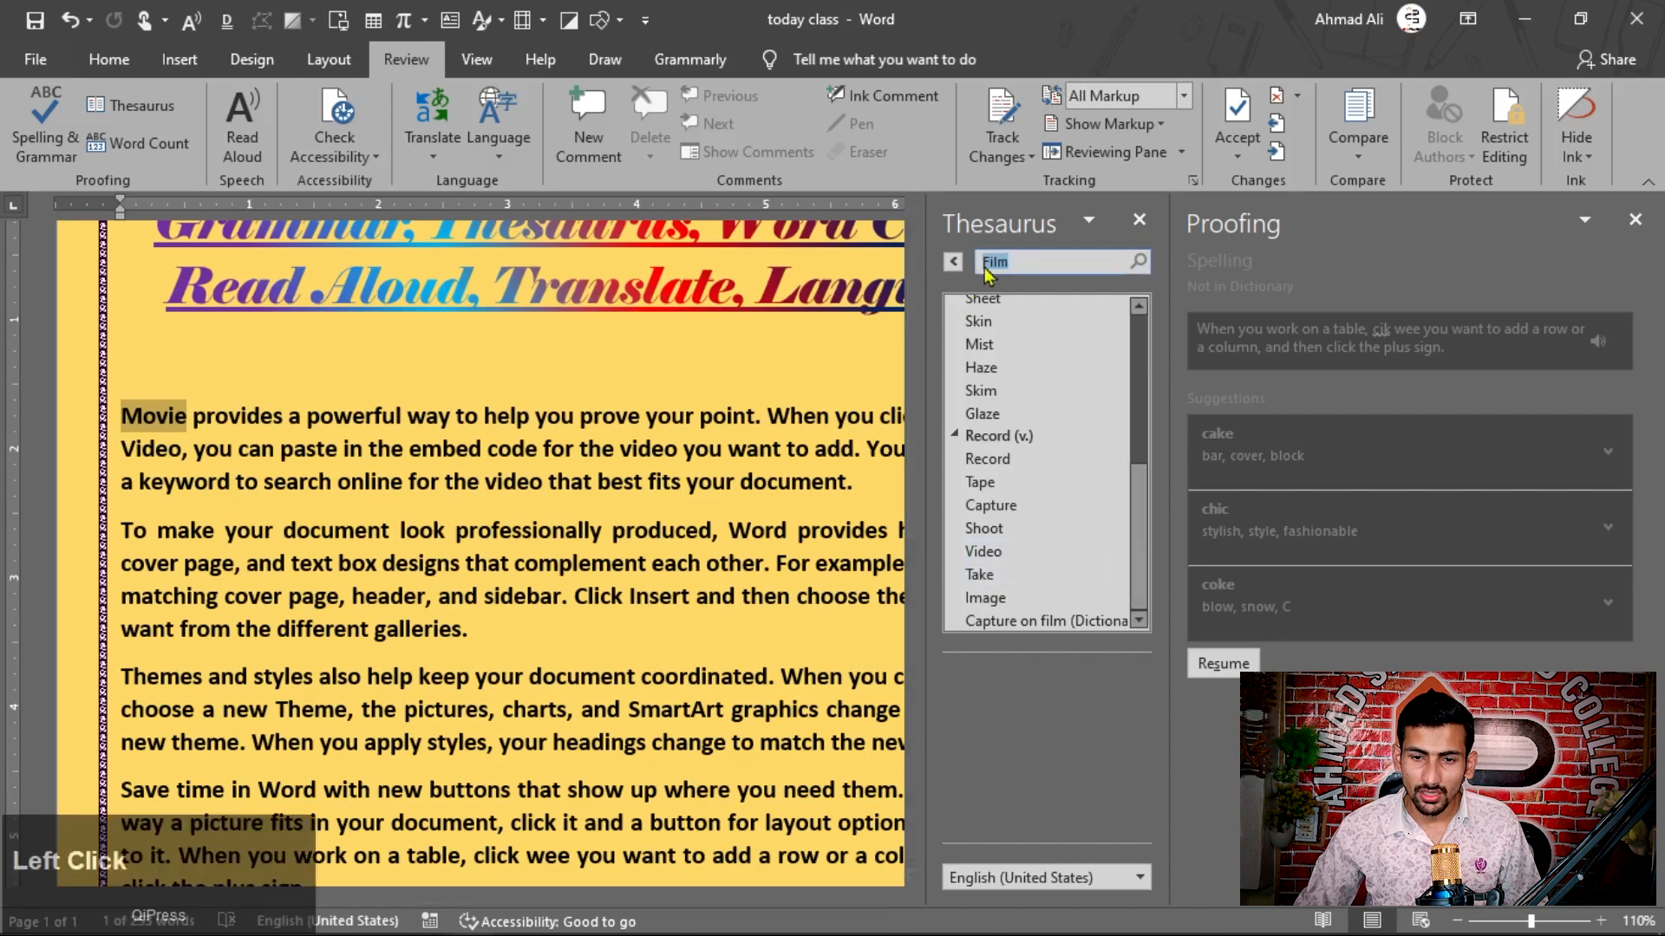
Step: Replace "Movie" at the start of the first paragraph with the thesaurus synonym "Film" and close the Thesaurus
click(167, 424)
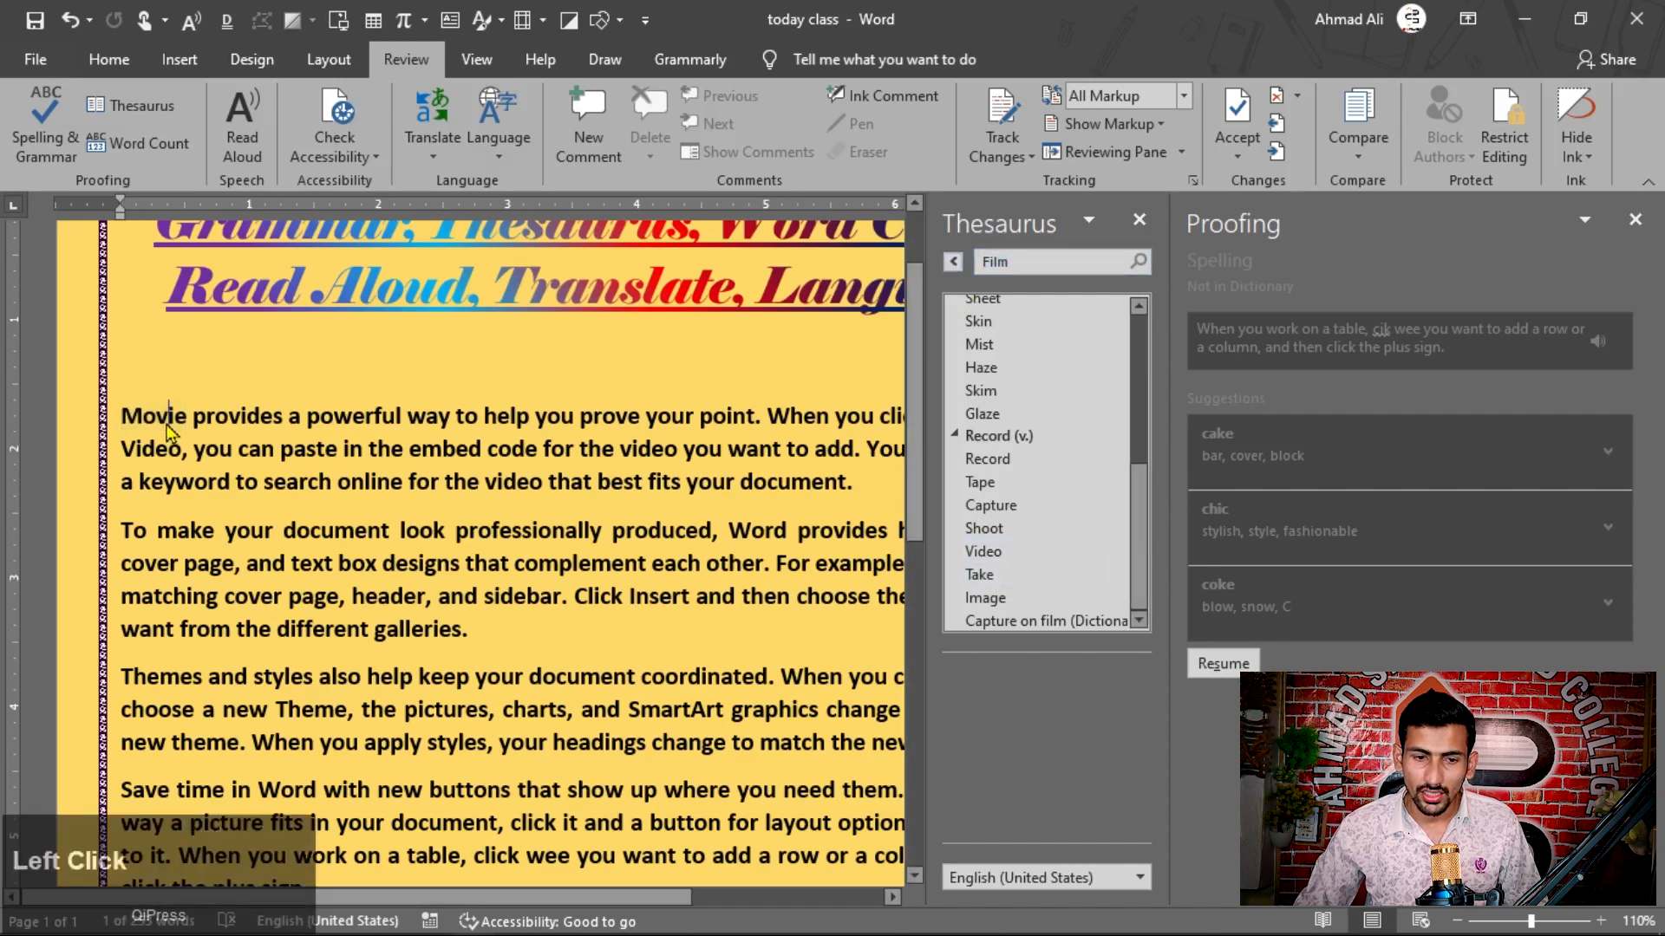
drag(188, 418, 106, 408)
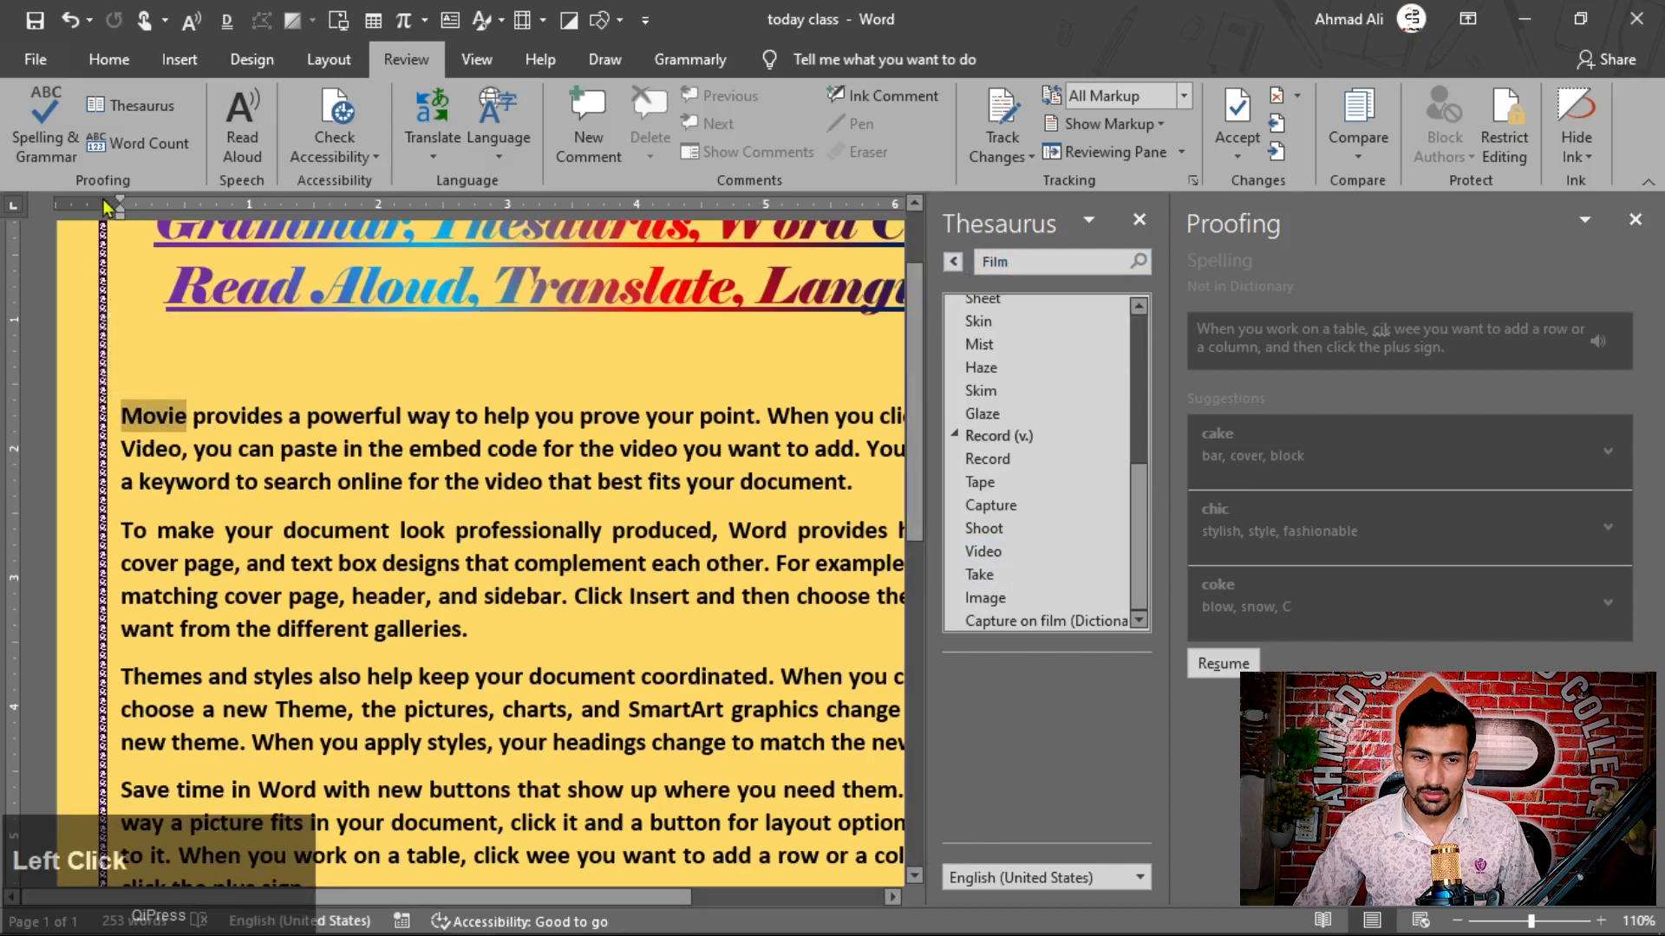
click(135, 105)
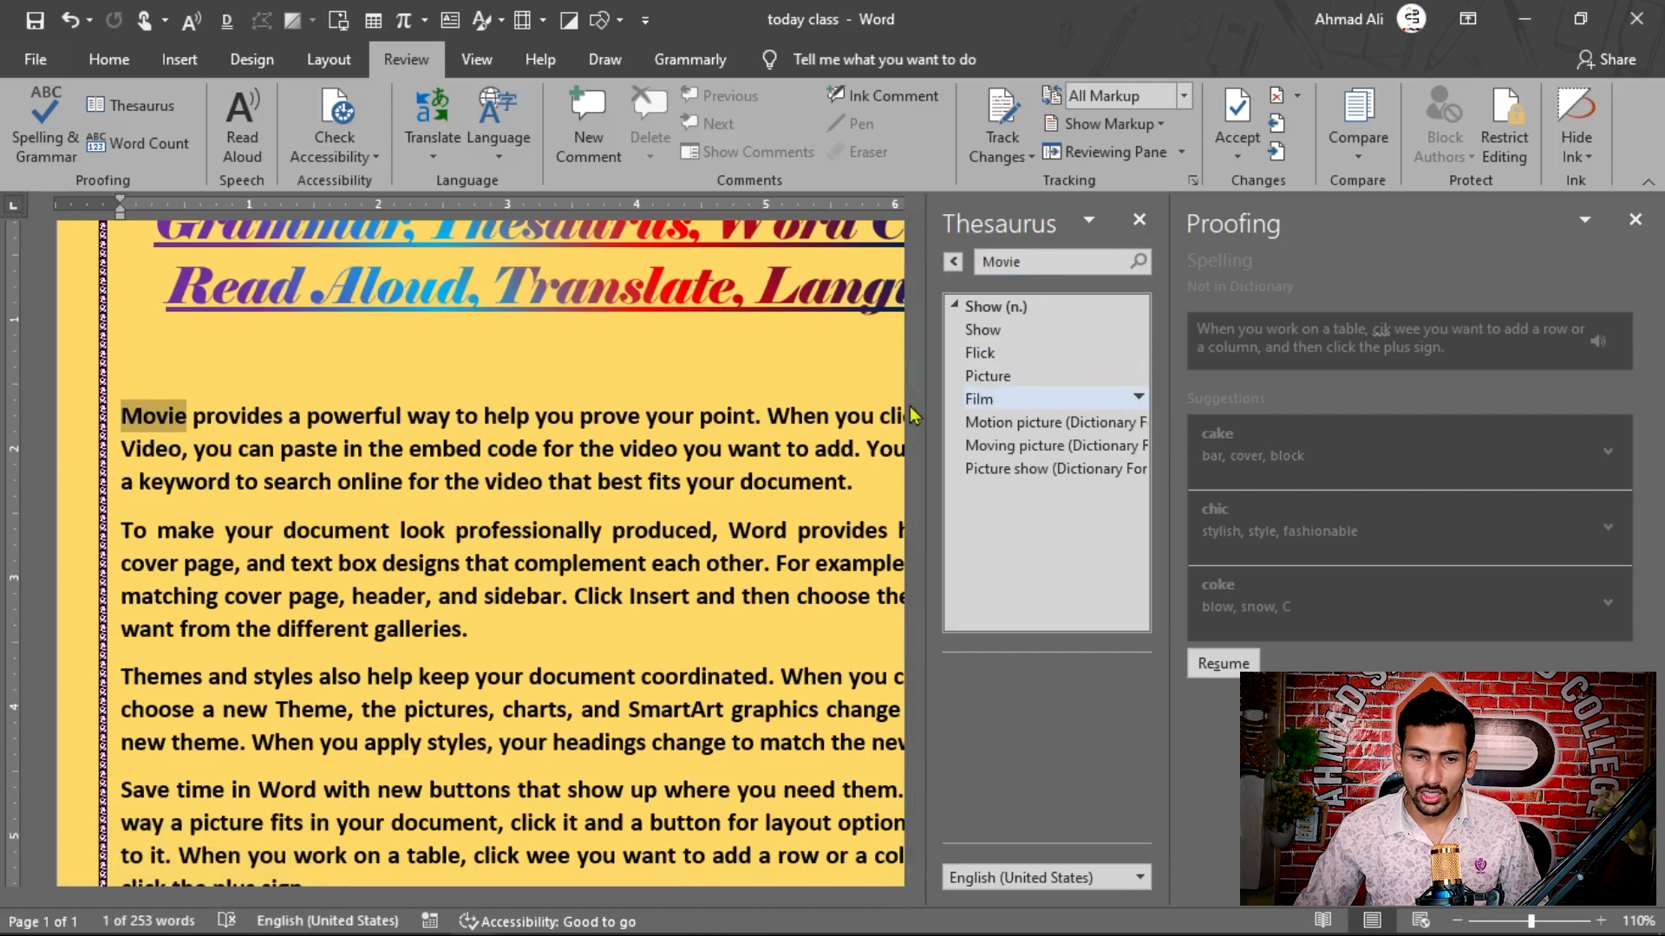
click(1137, 399)
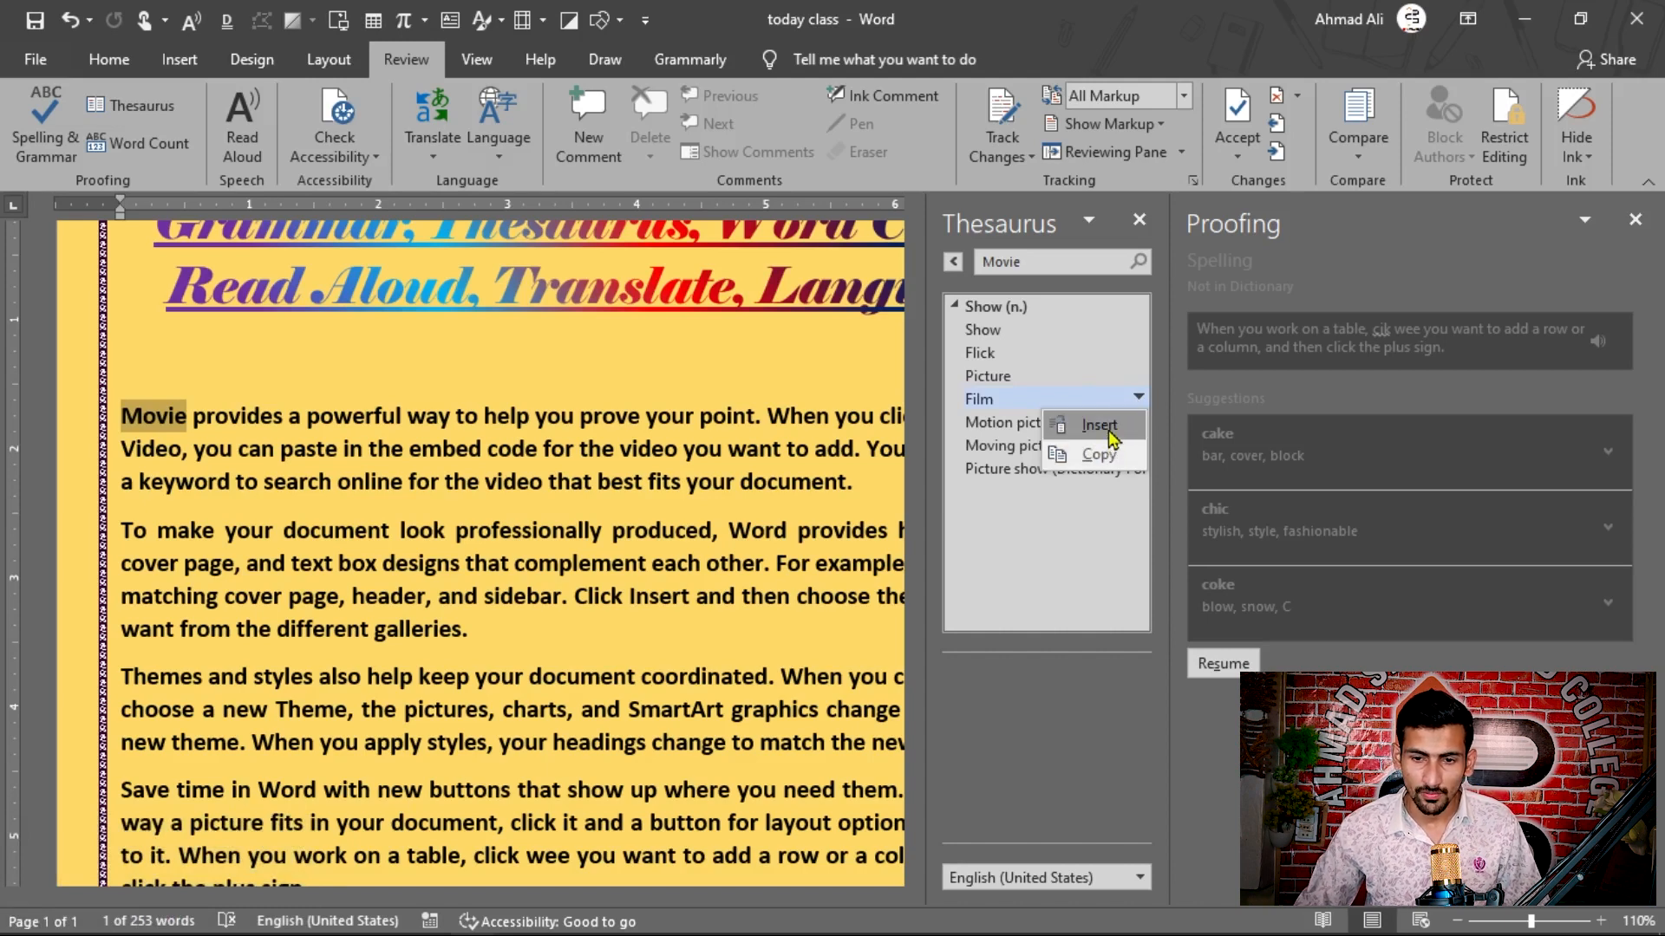
click(1099, 425)
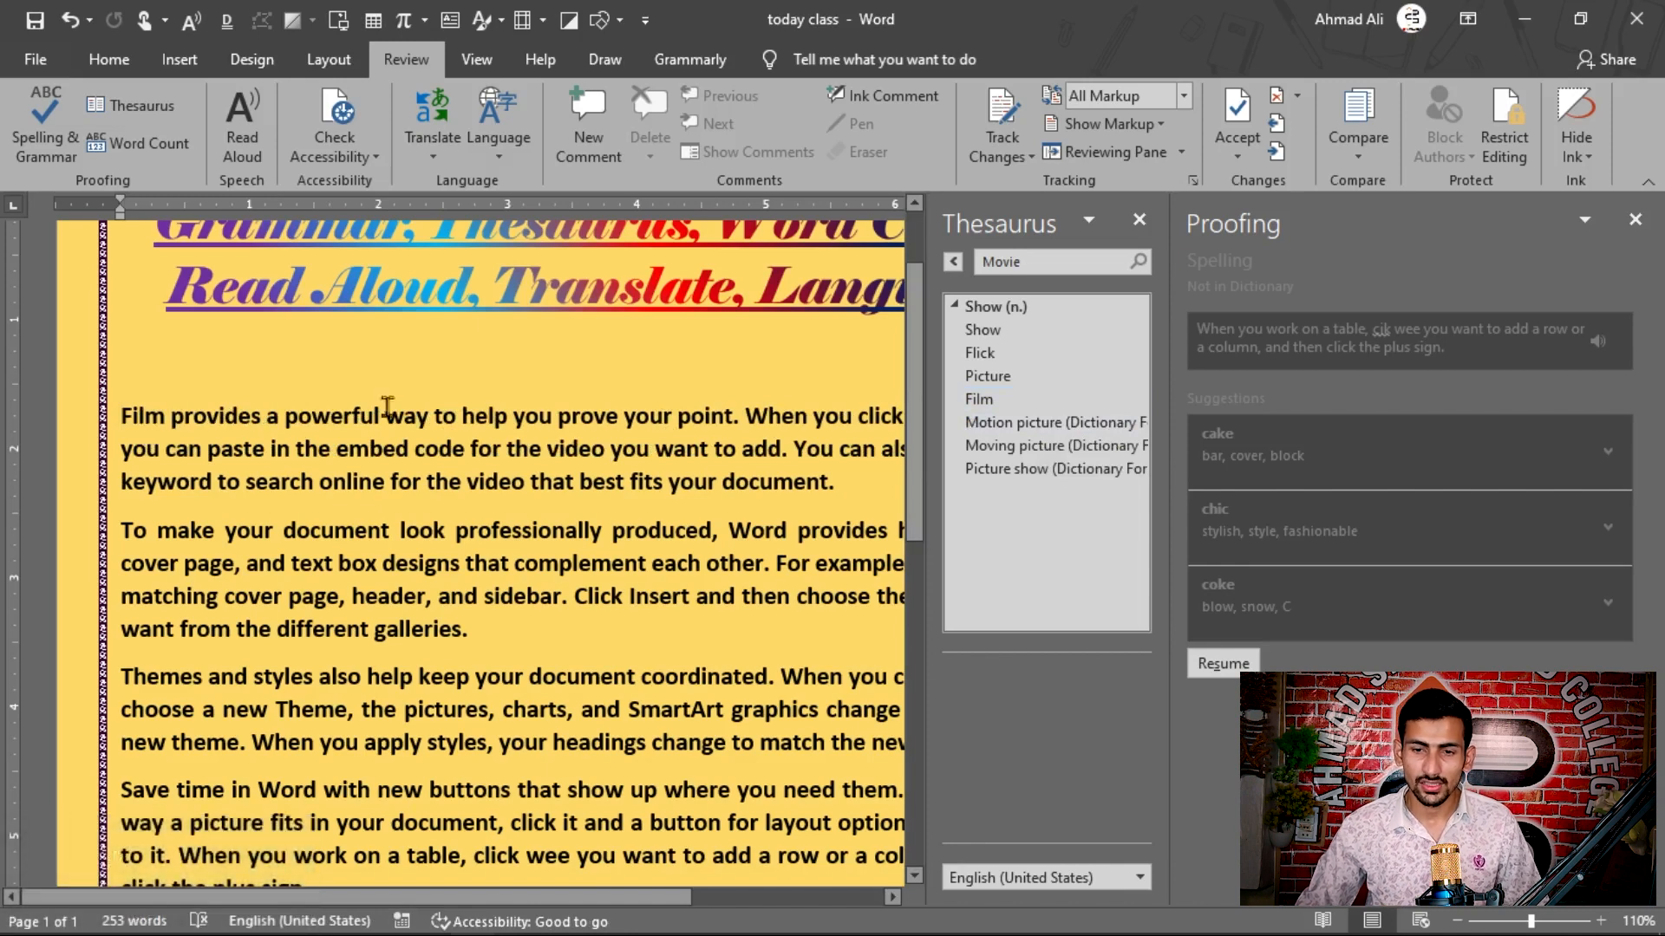
click(1139, 220)
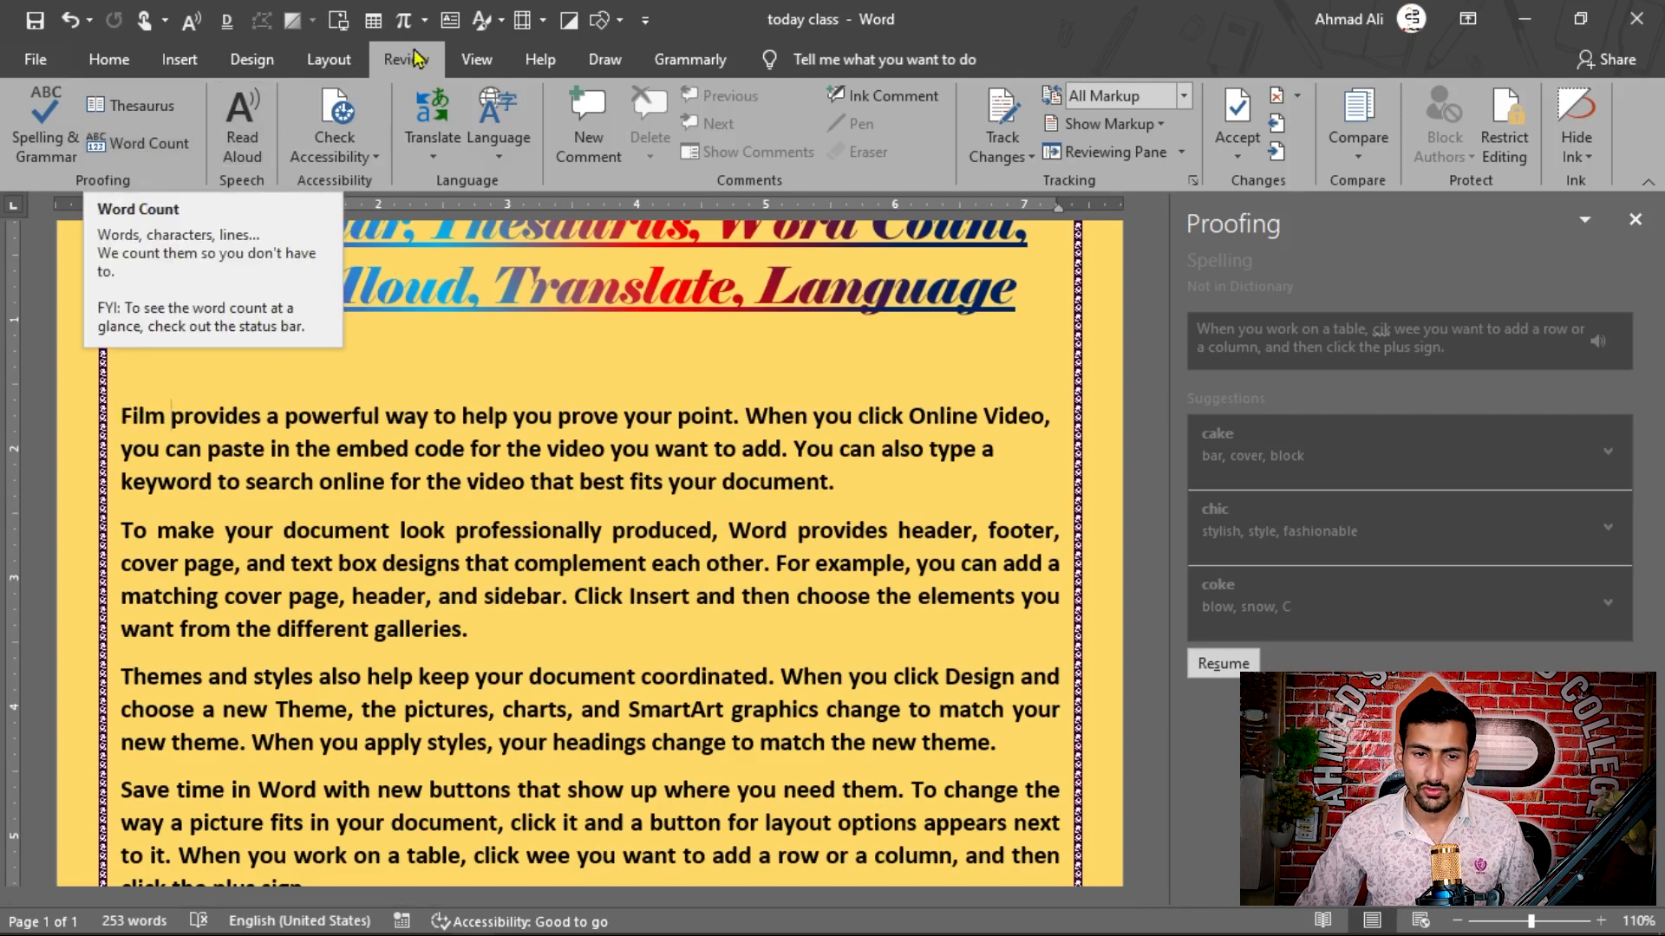
Step: Check the whole document's word count statistics twice, moving the Word Count dialog up above the first paragraph the second time, and close it
click(130, 147)
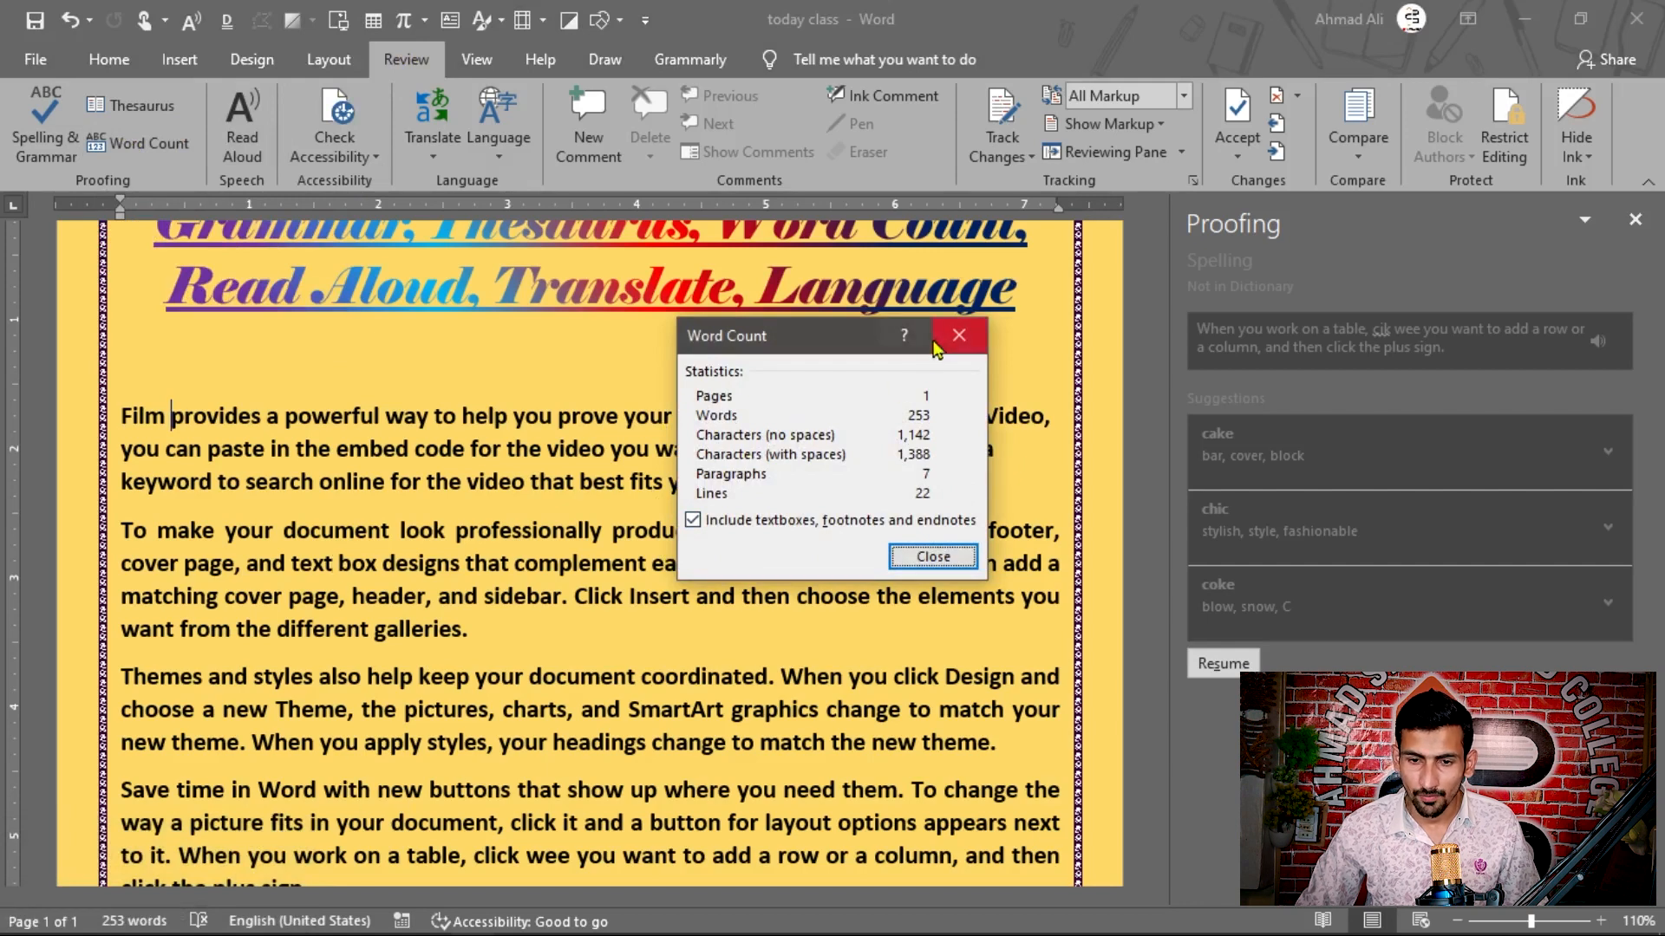
click(957, 336)
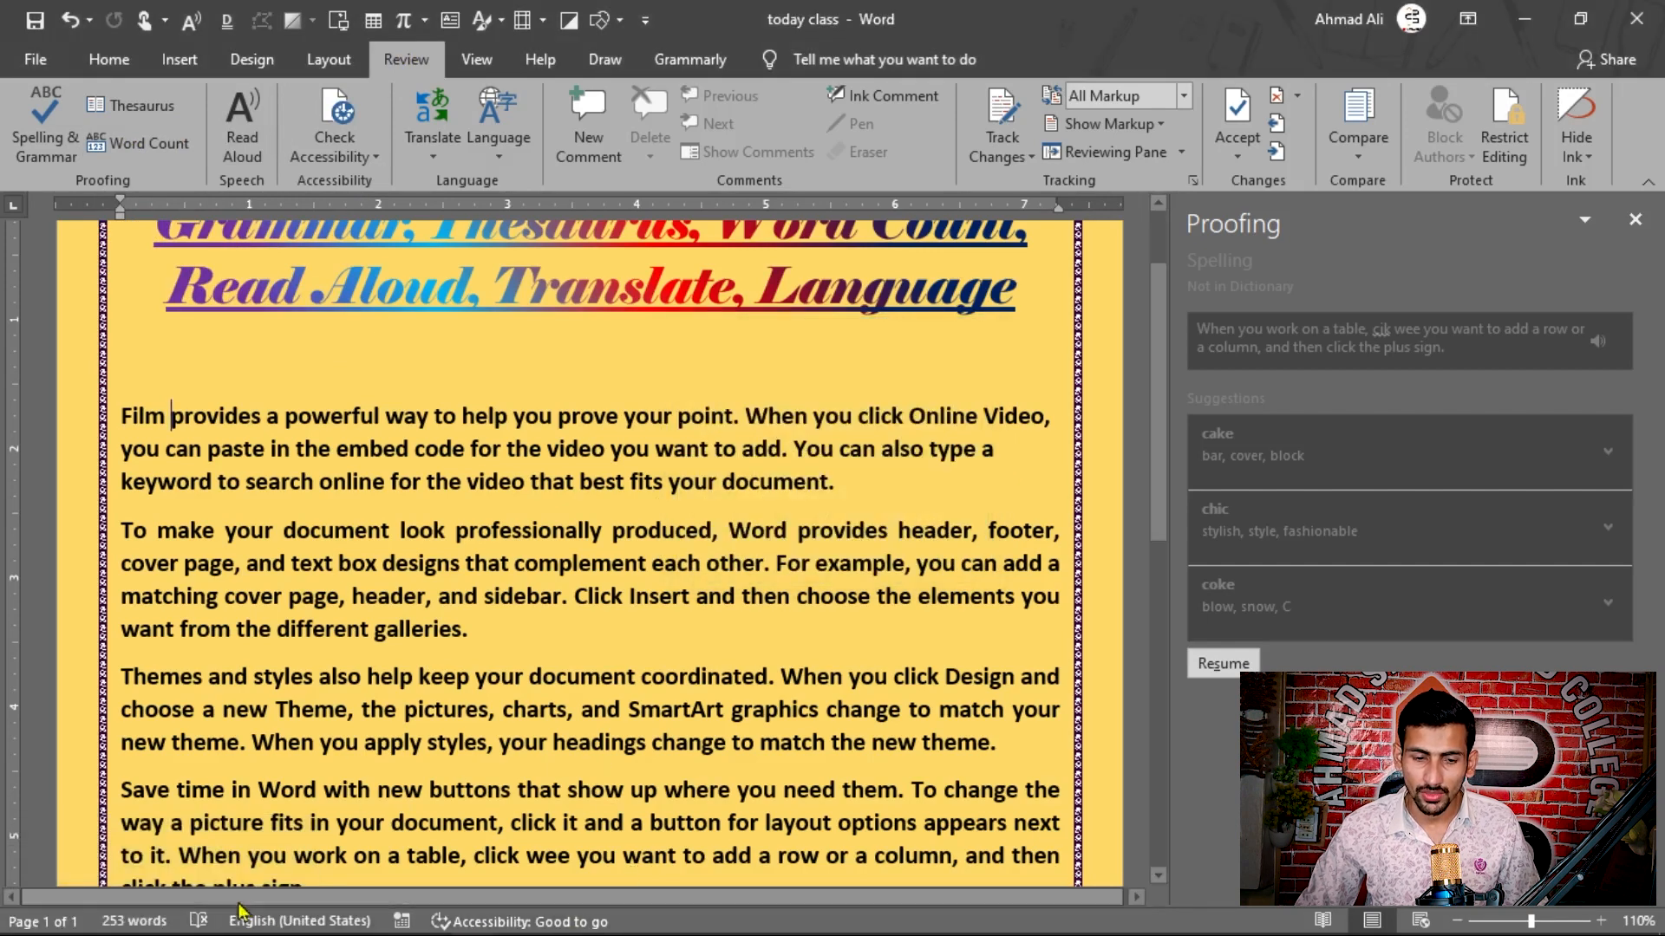
click(138, 921)
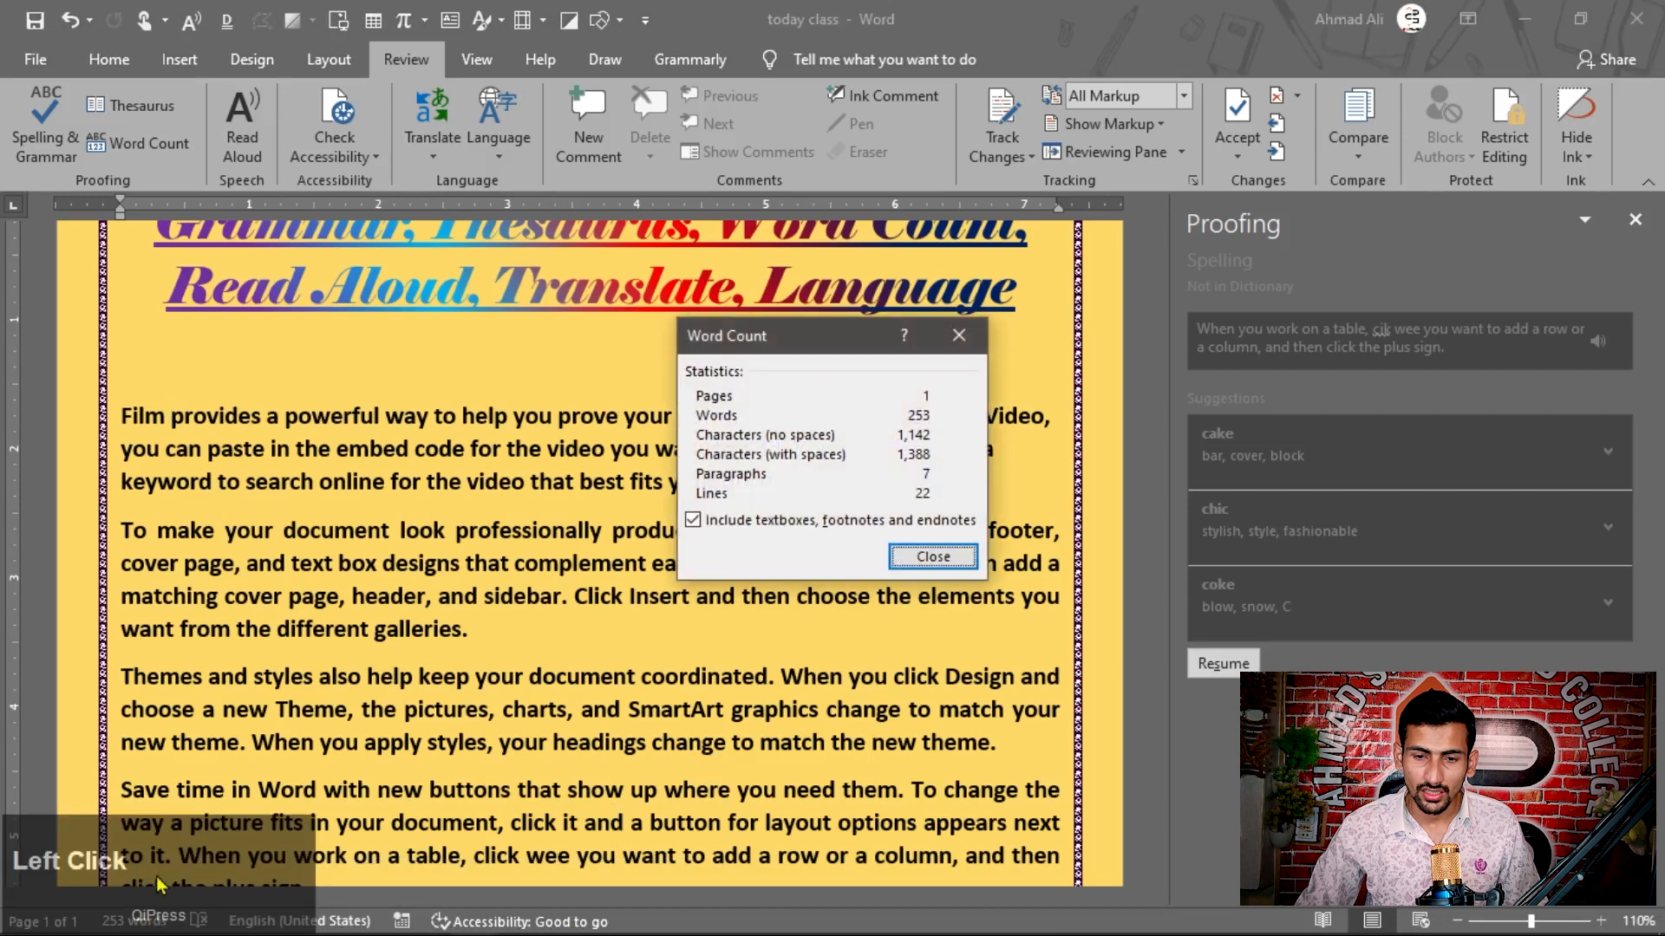
drag(813, 345, 860, 205)
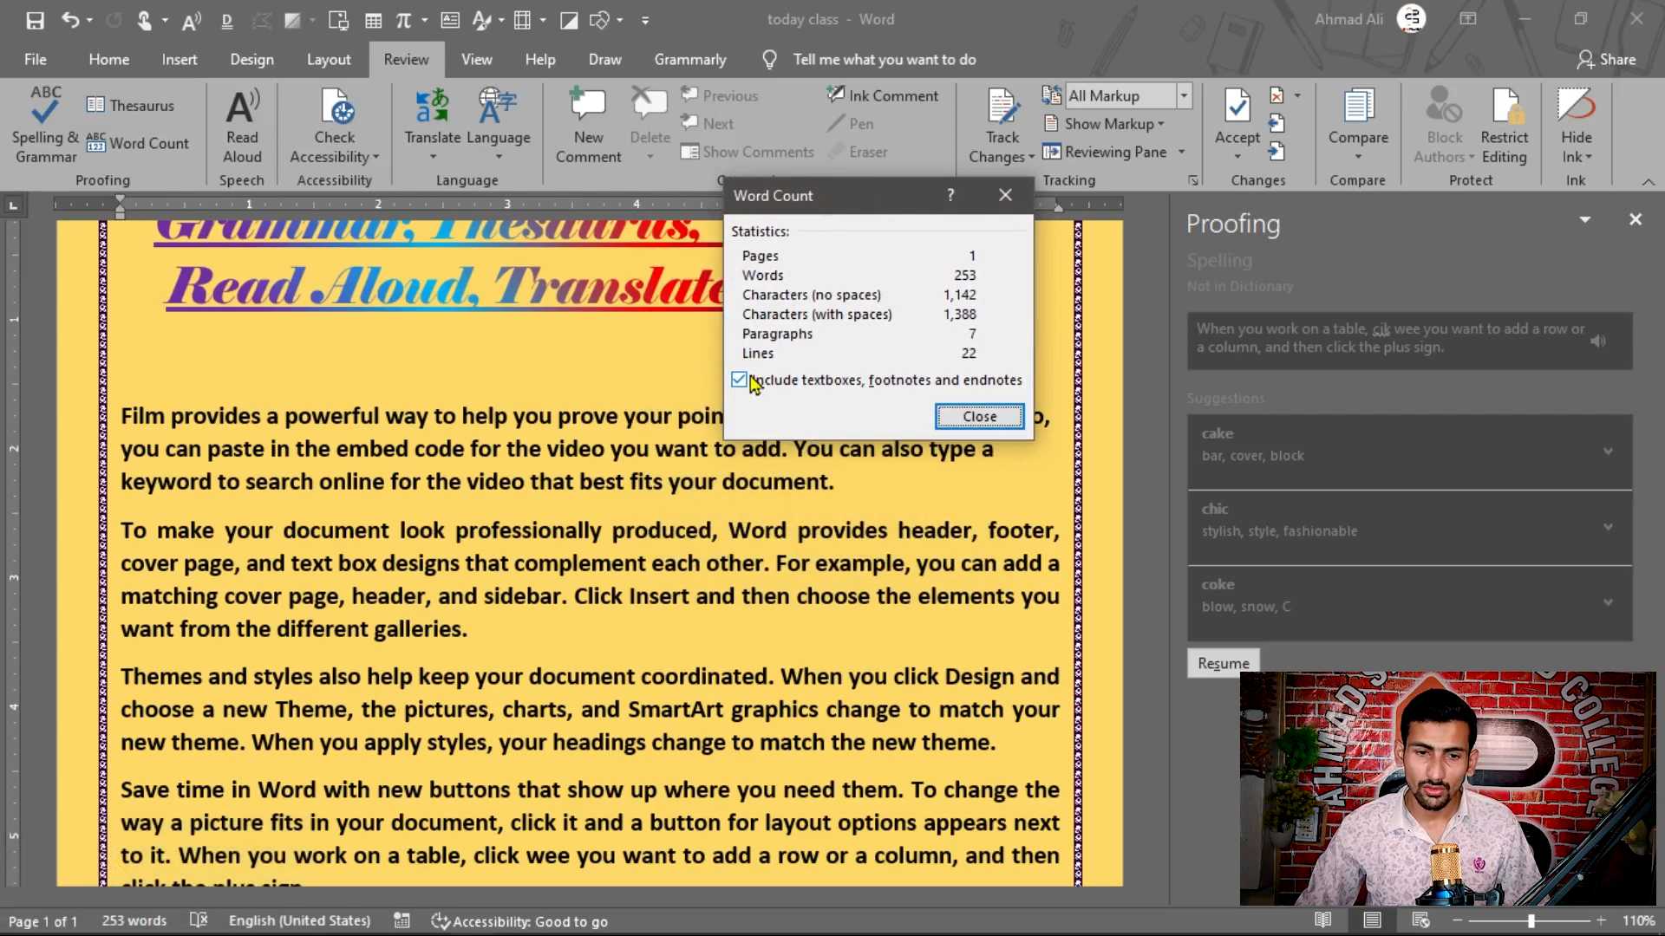
click(970, 416)
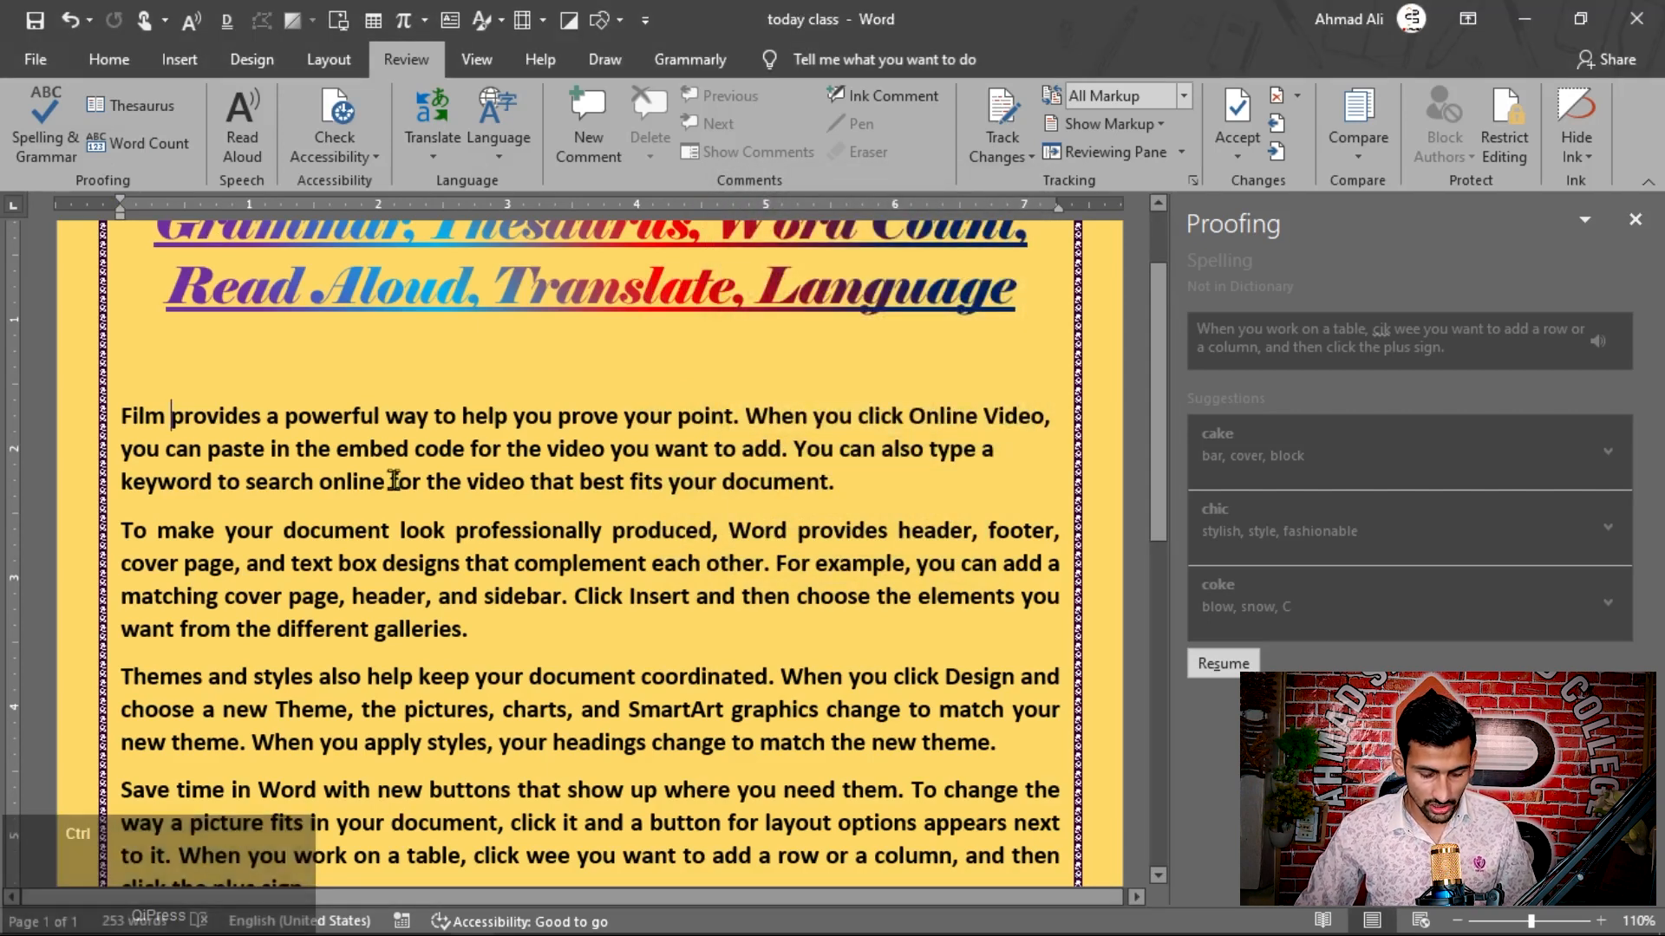
Step: Reopen the word count statistics, turn "Include textboxes, footnotes and endnotes" off and back on to compare the counts, and close the dialog
key(ctrl+shift+g)
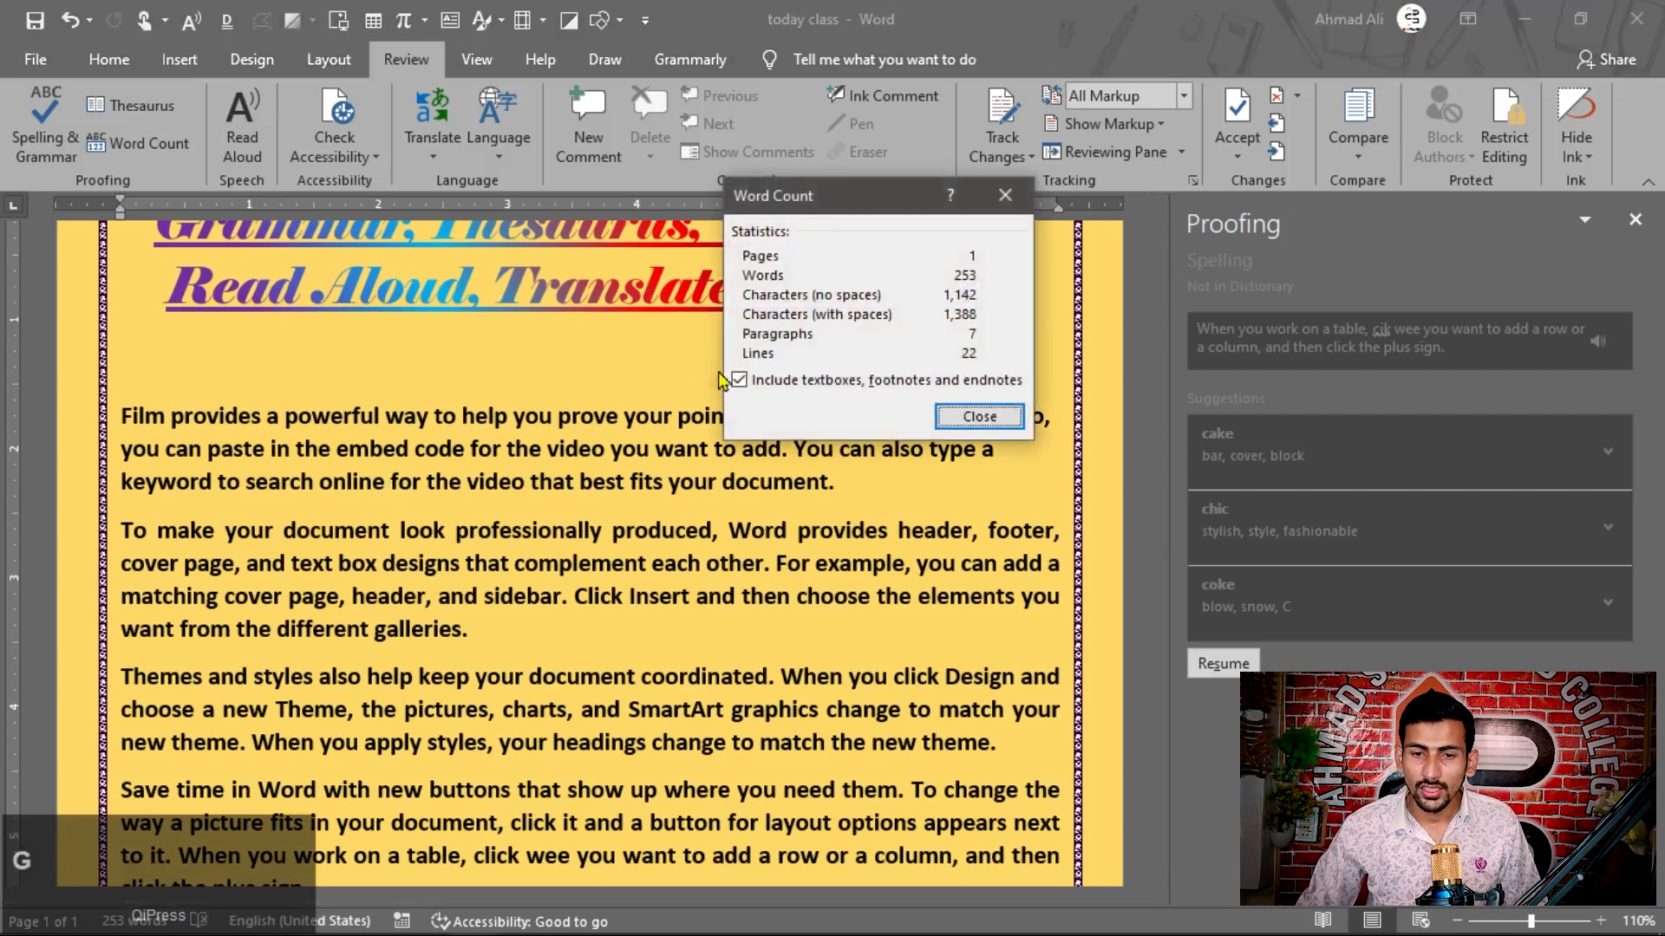
drag(817, 201, 788, 122)
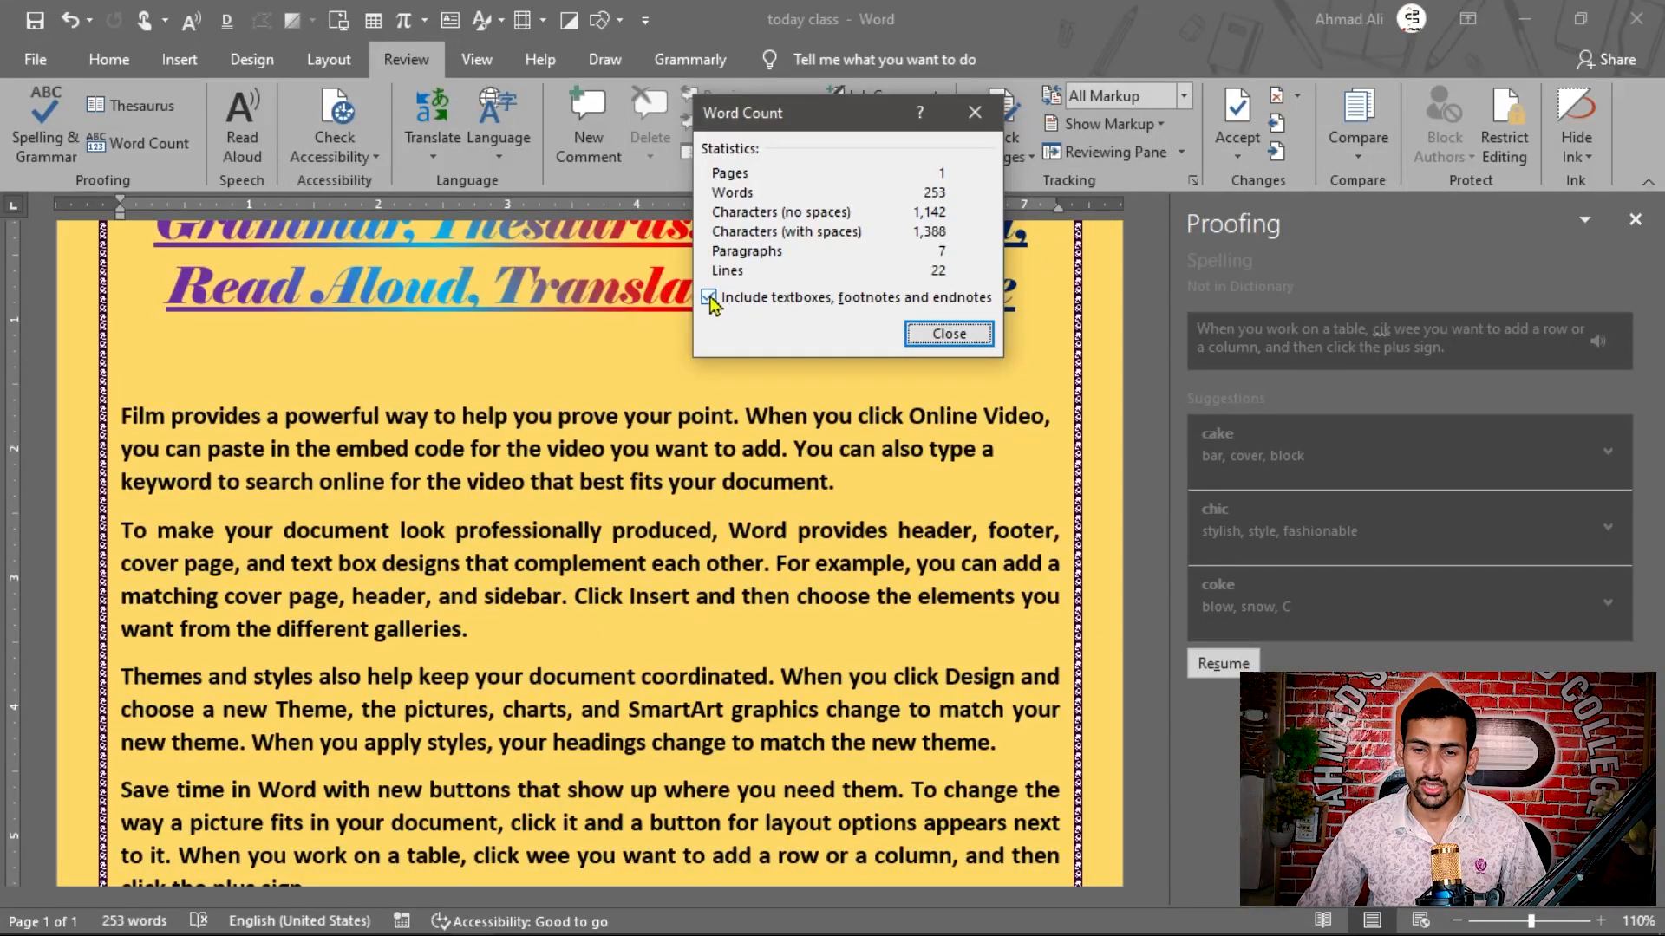
click(709, 299)
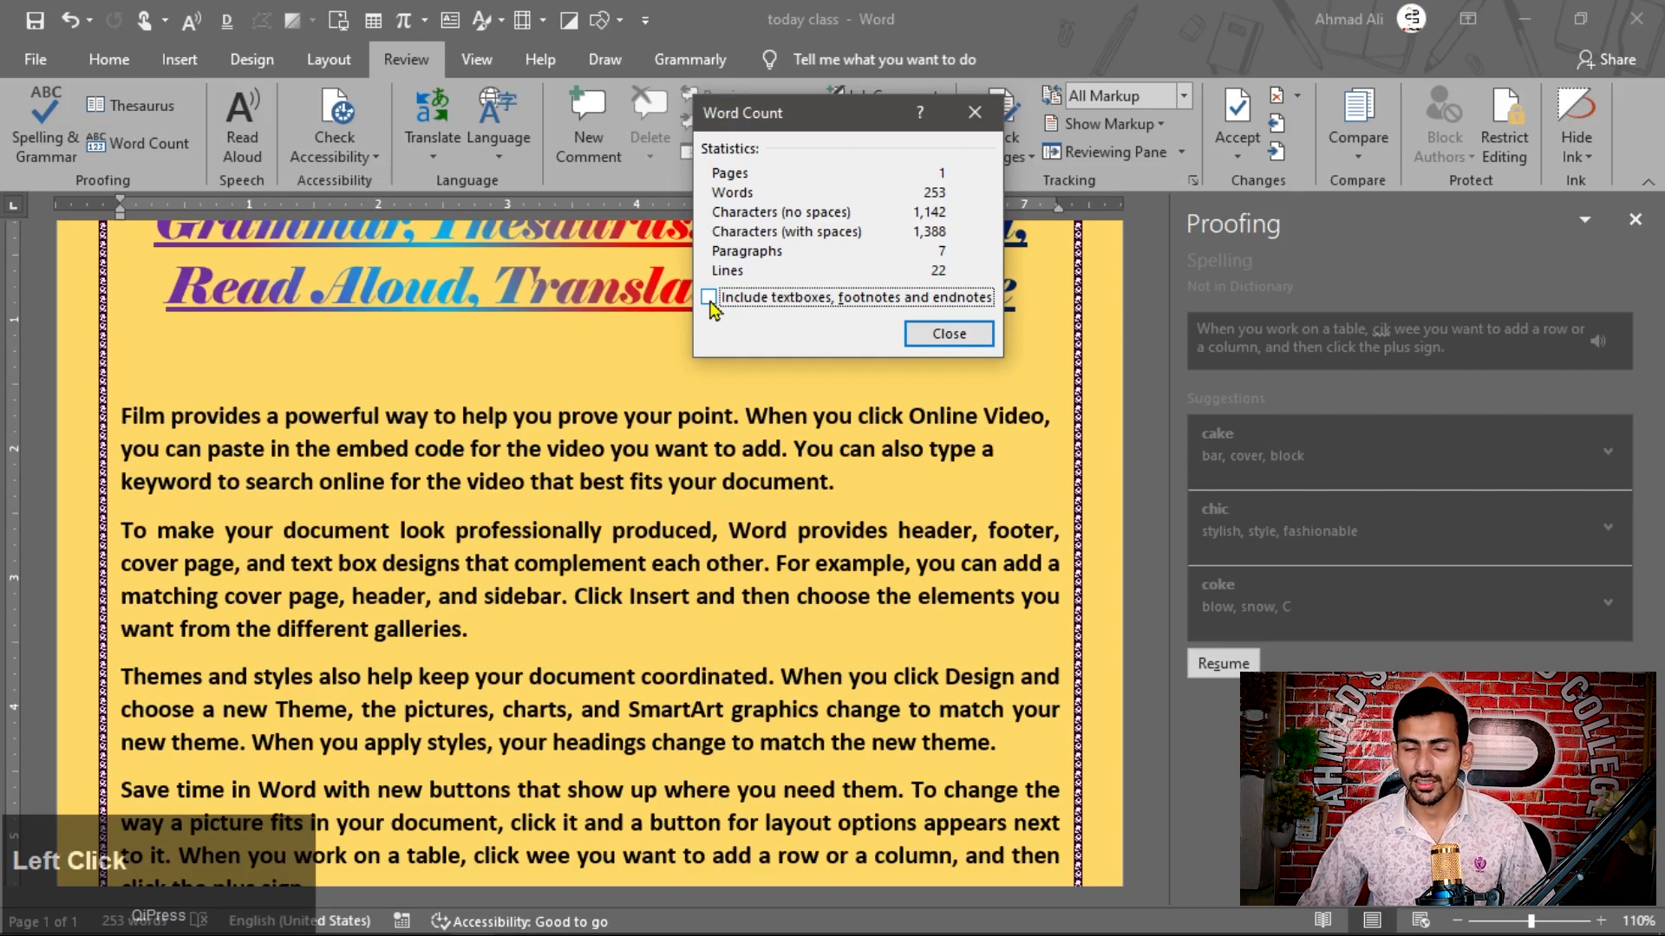
click(709, 299)
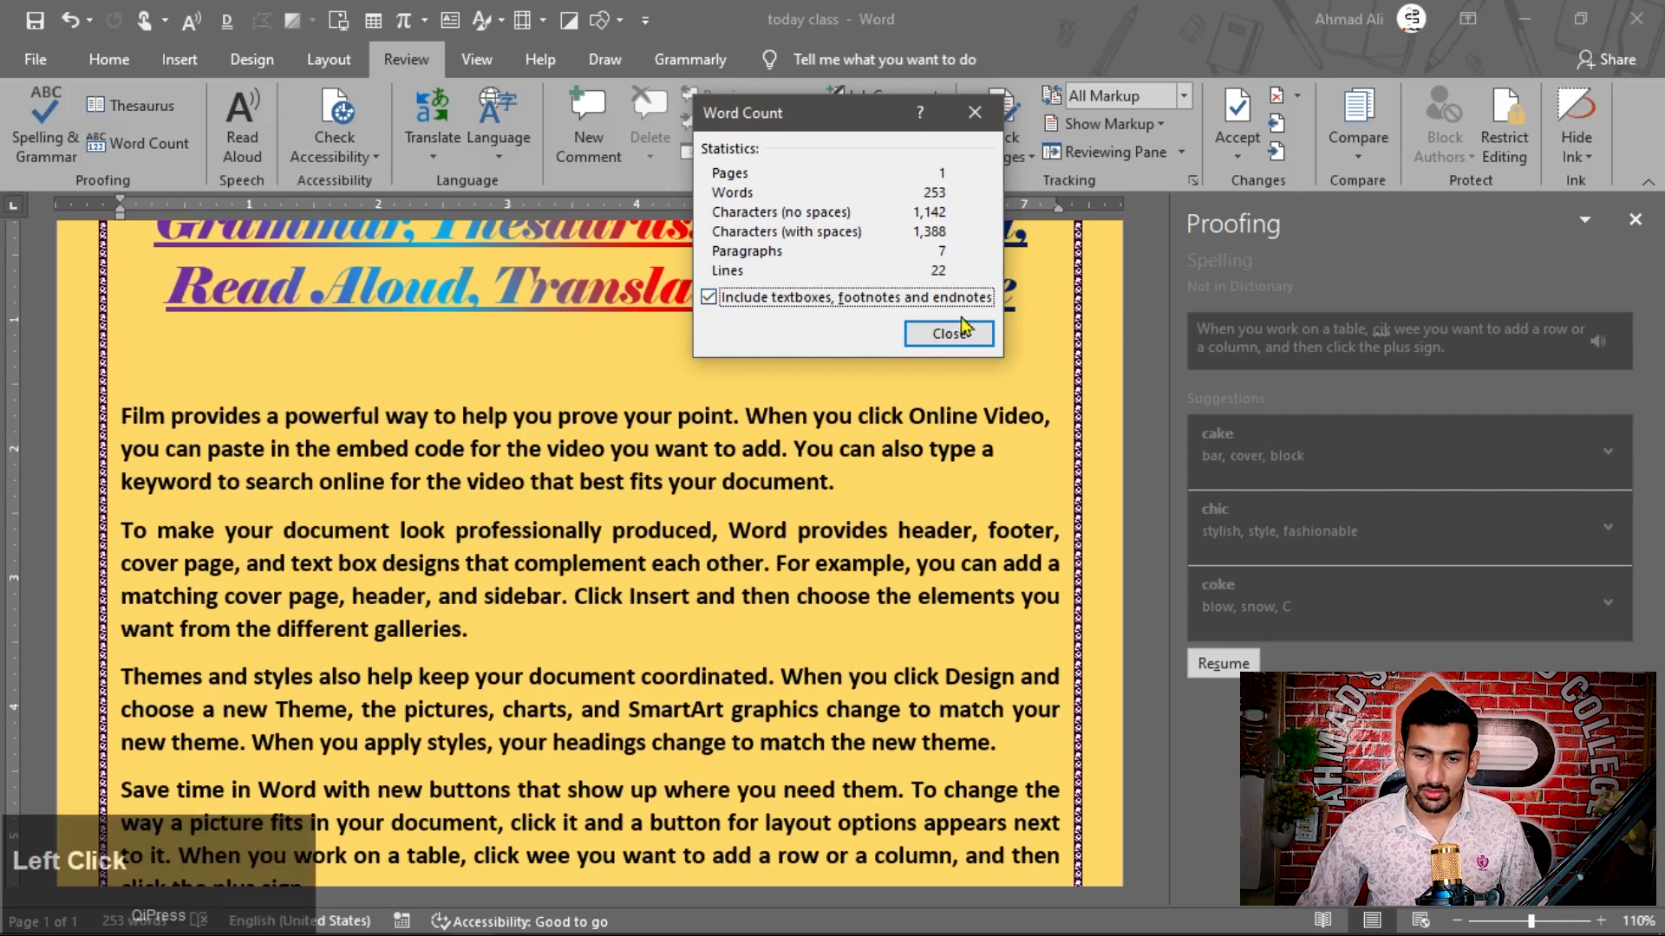
click(954, 334)
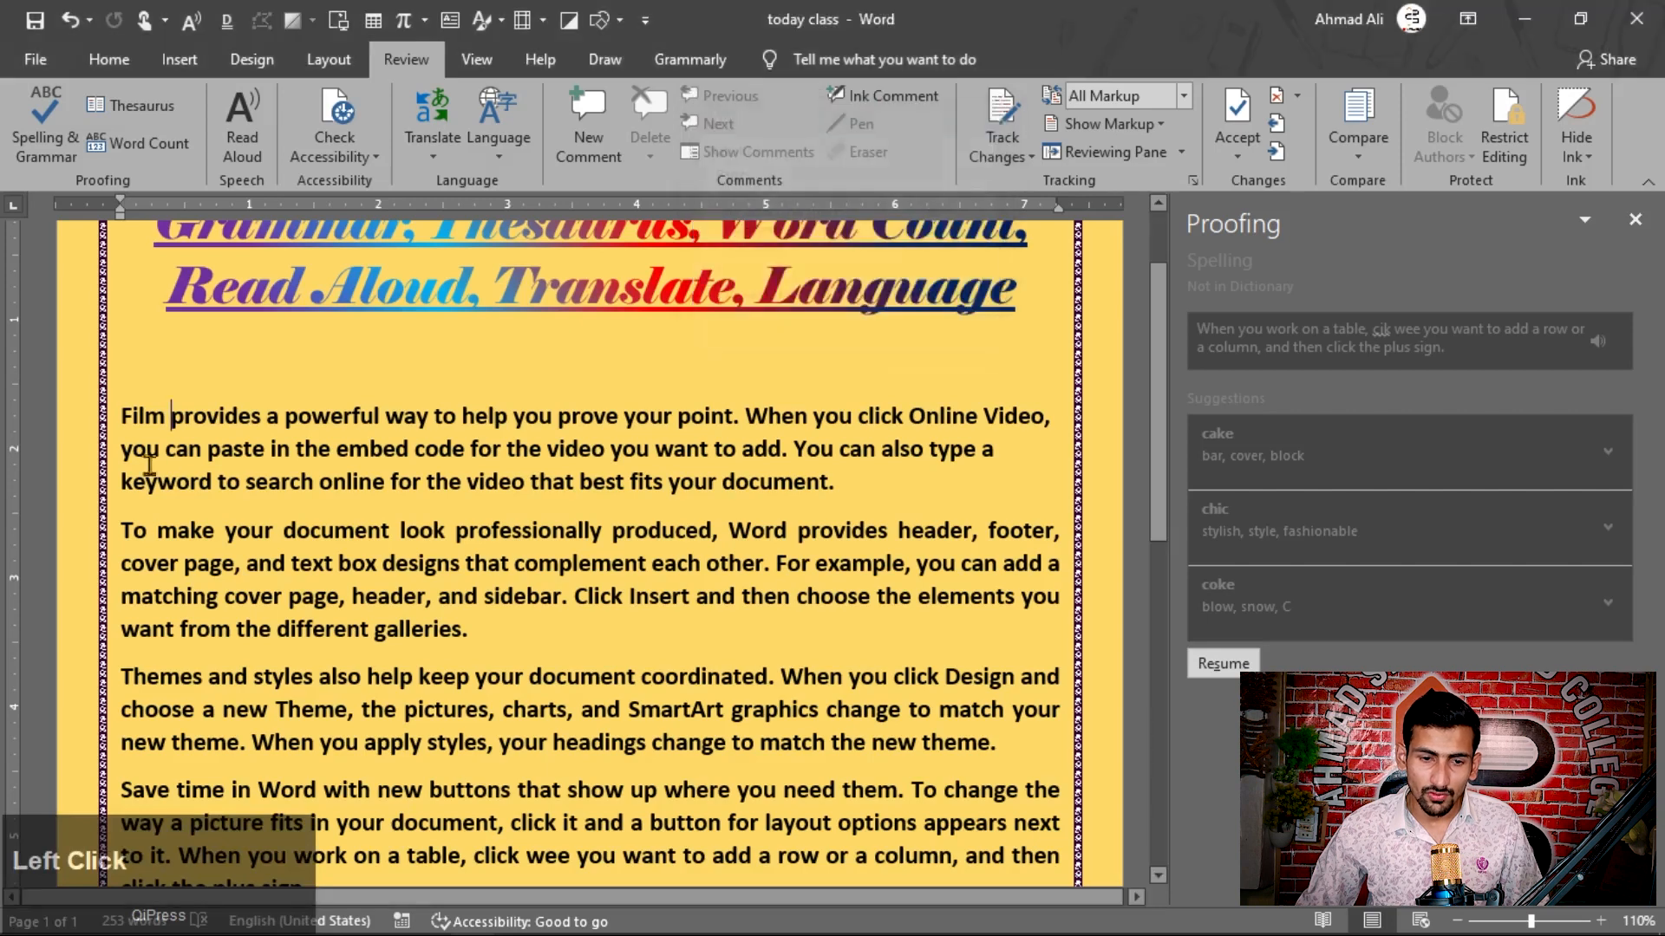
Step: Display the word count statistics for only the first body paragraph, starting with "Film provides a powerful way"
drag(124, 417, 854, 482)
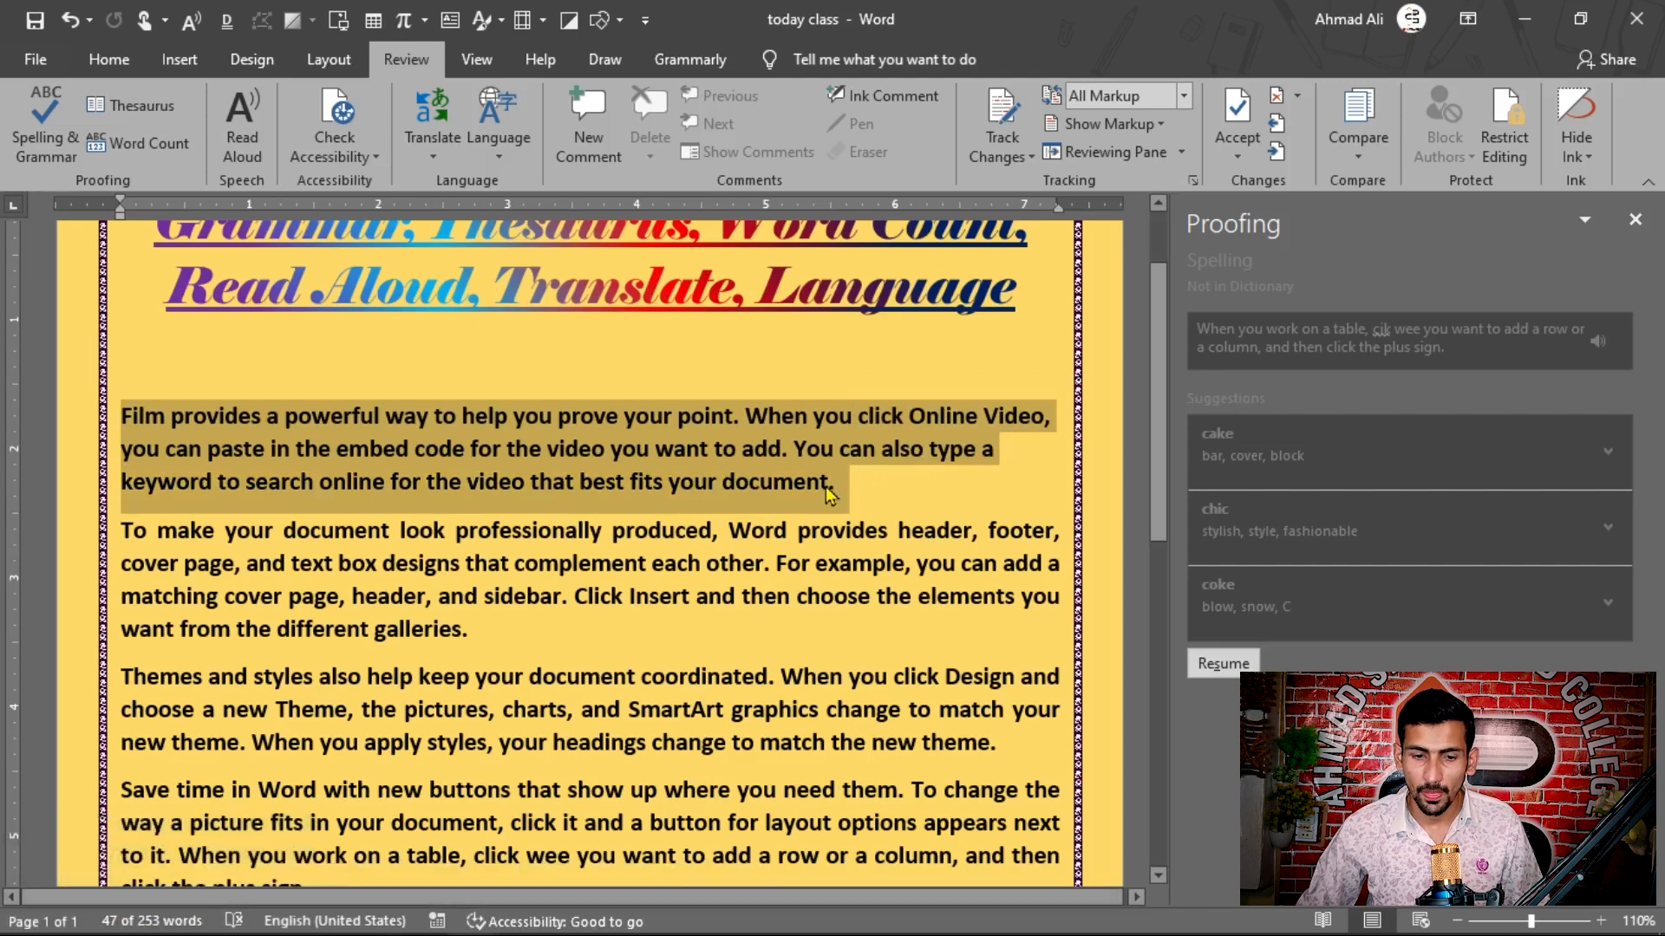
click(149, 143)
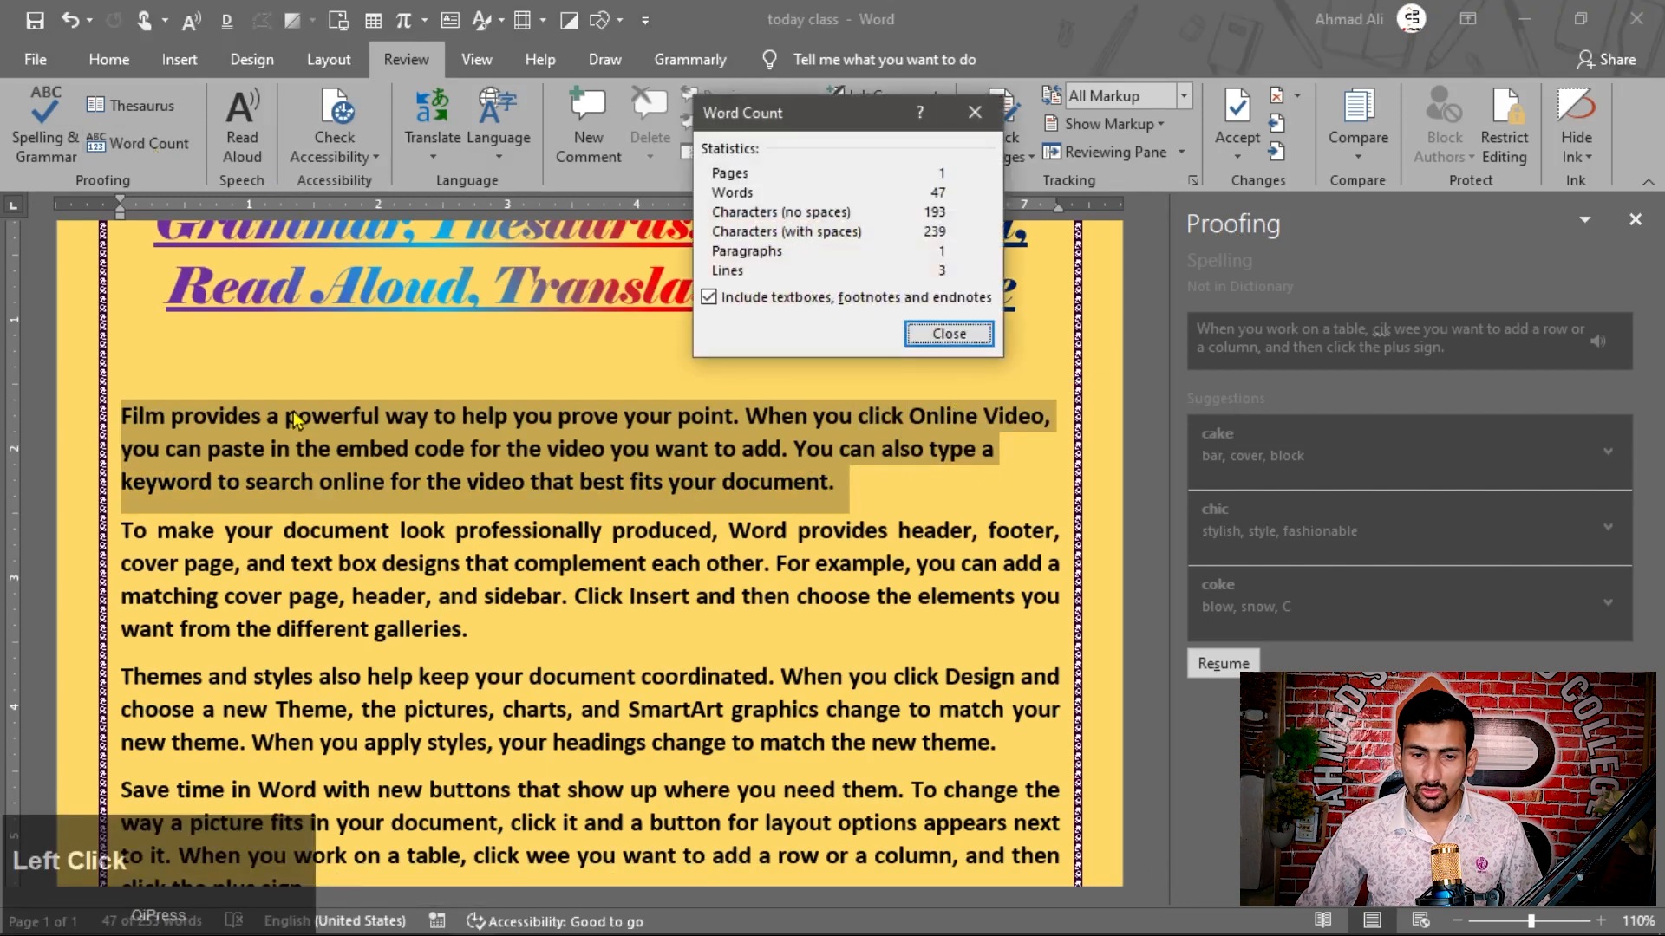
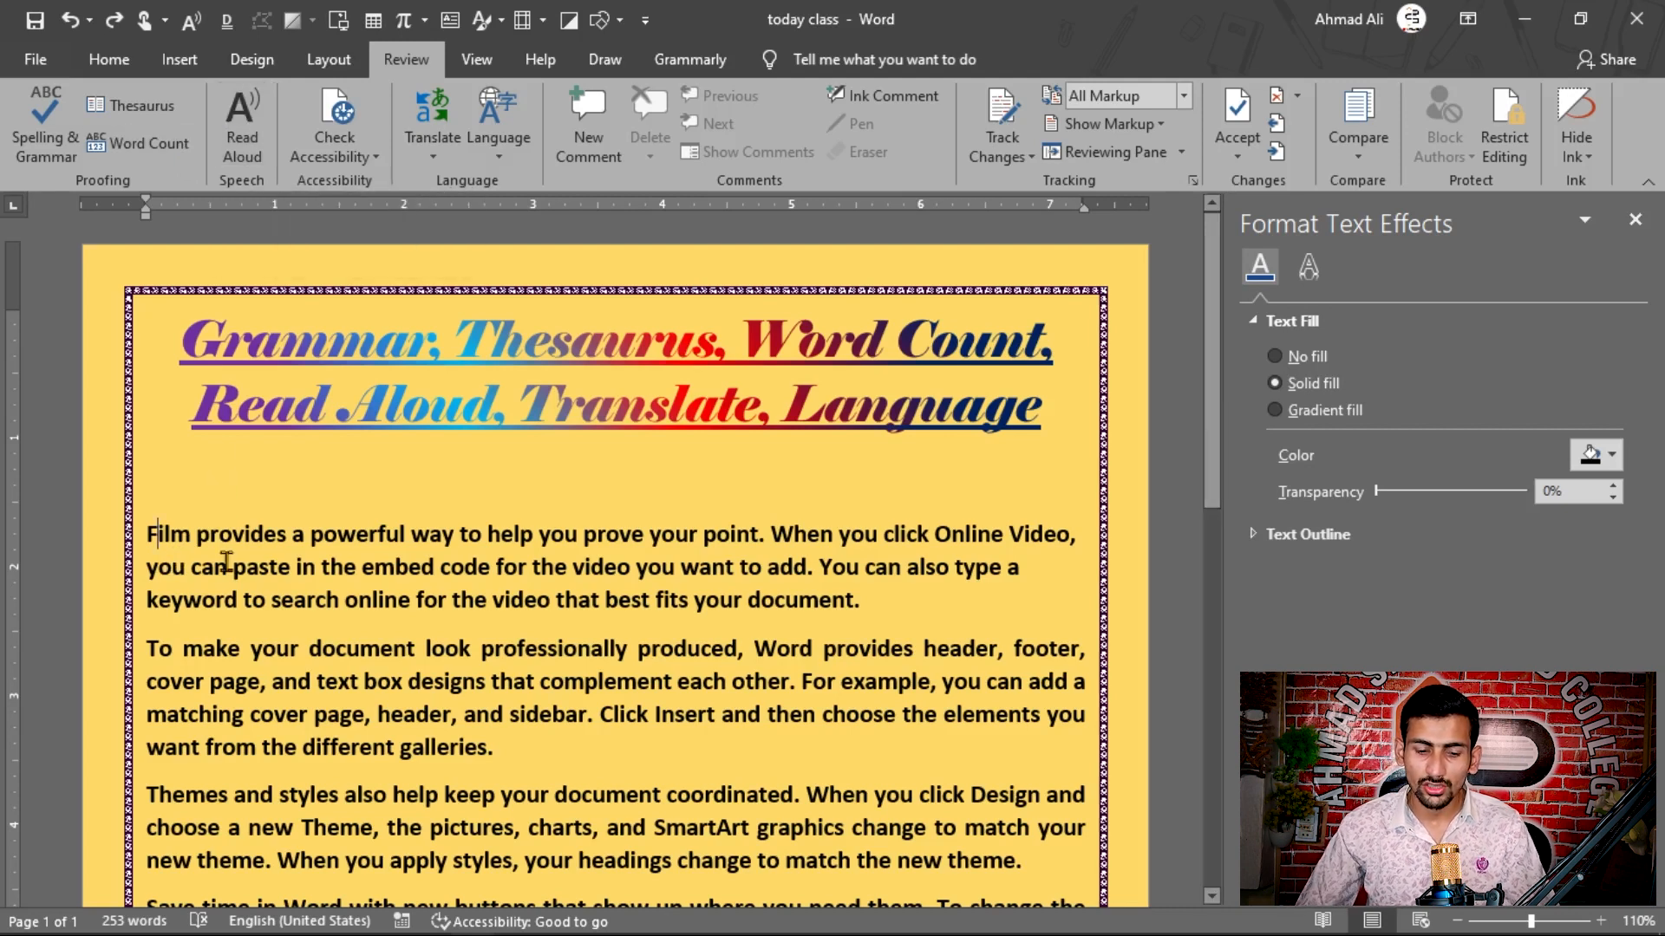
Step: Start reading the document aloud from the first body paragraph, beginning with "Film", and pause the reading
scroll(225, 562, up, 1)
key(ctrl+alt+space)
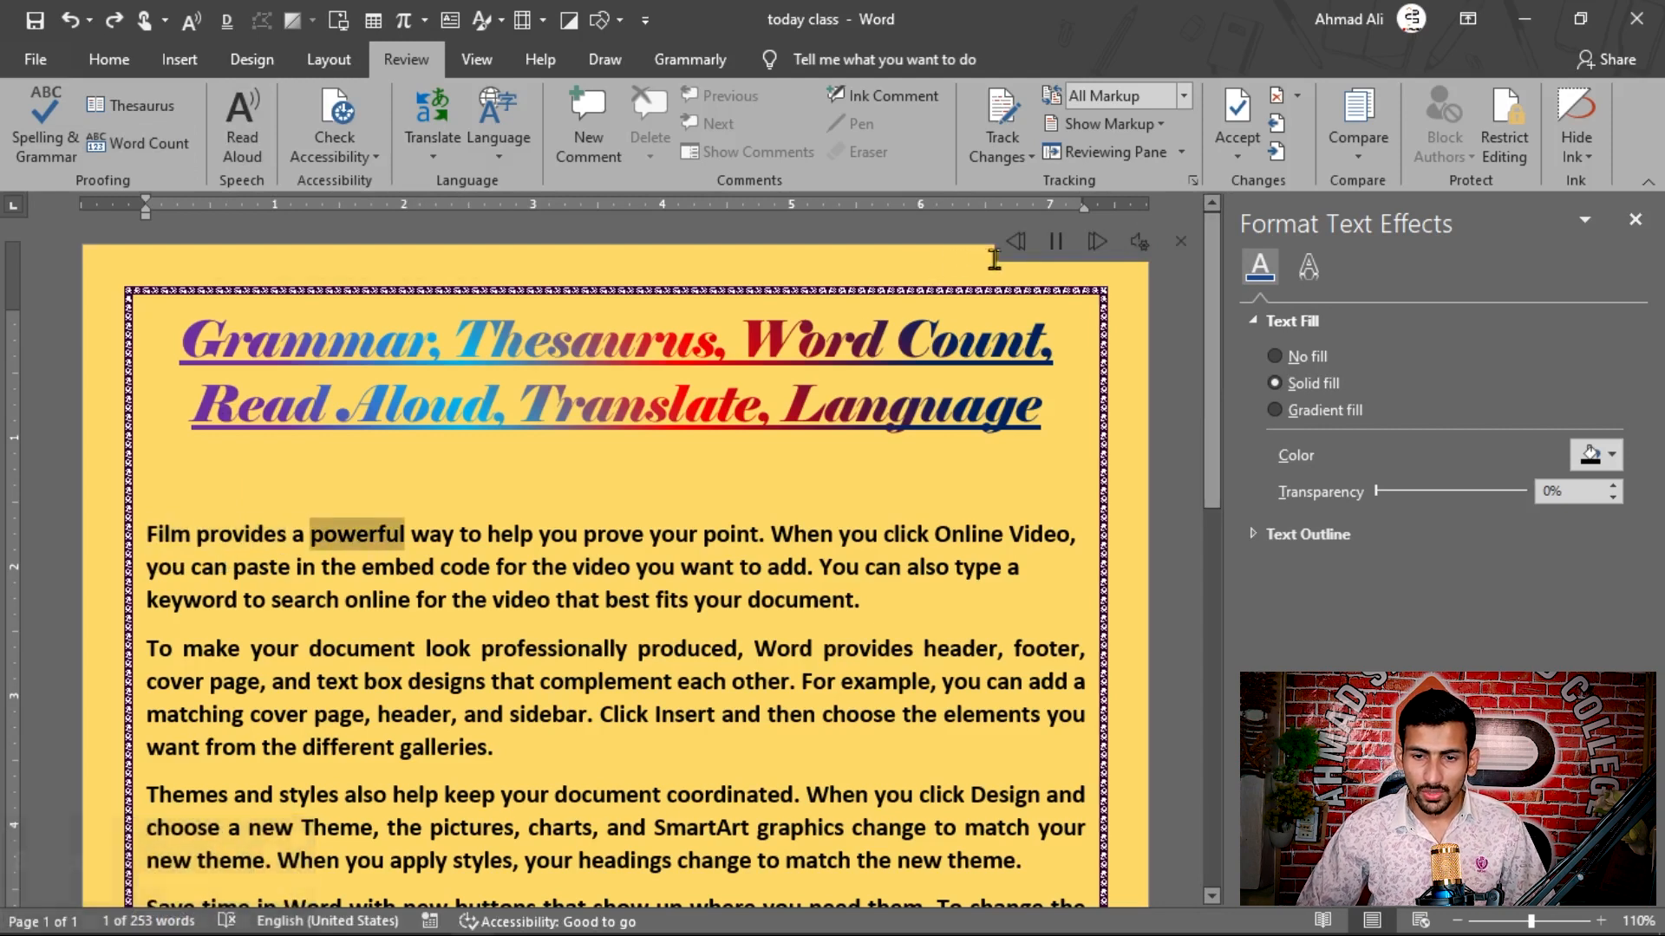
click(1055, 241)
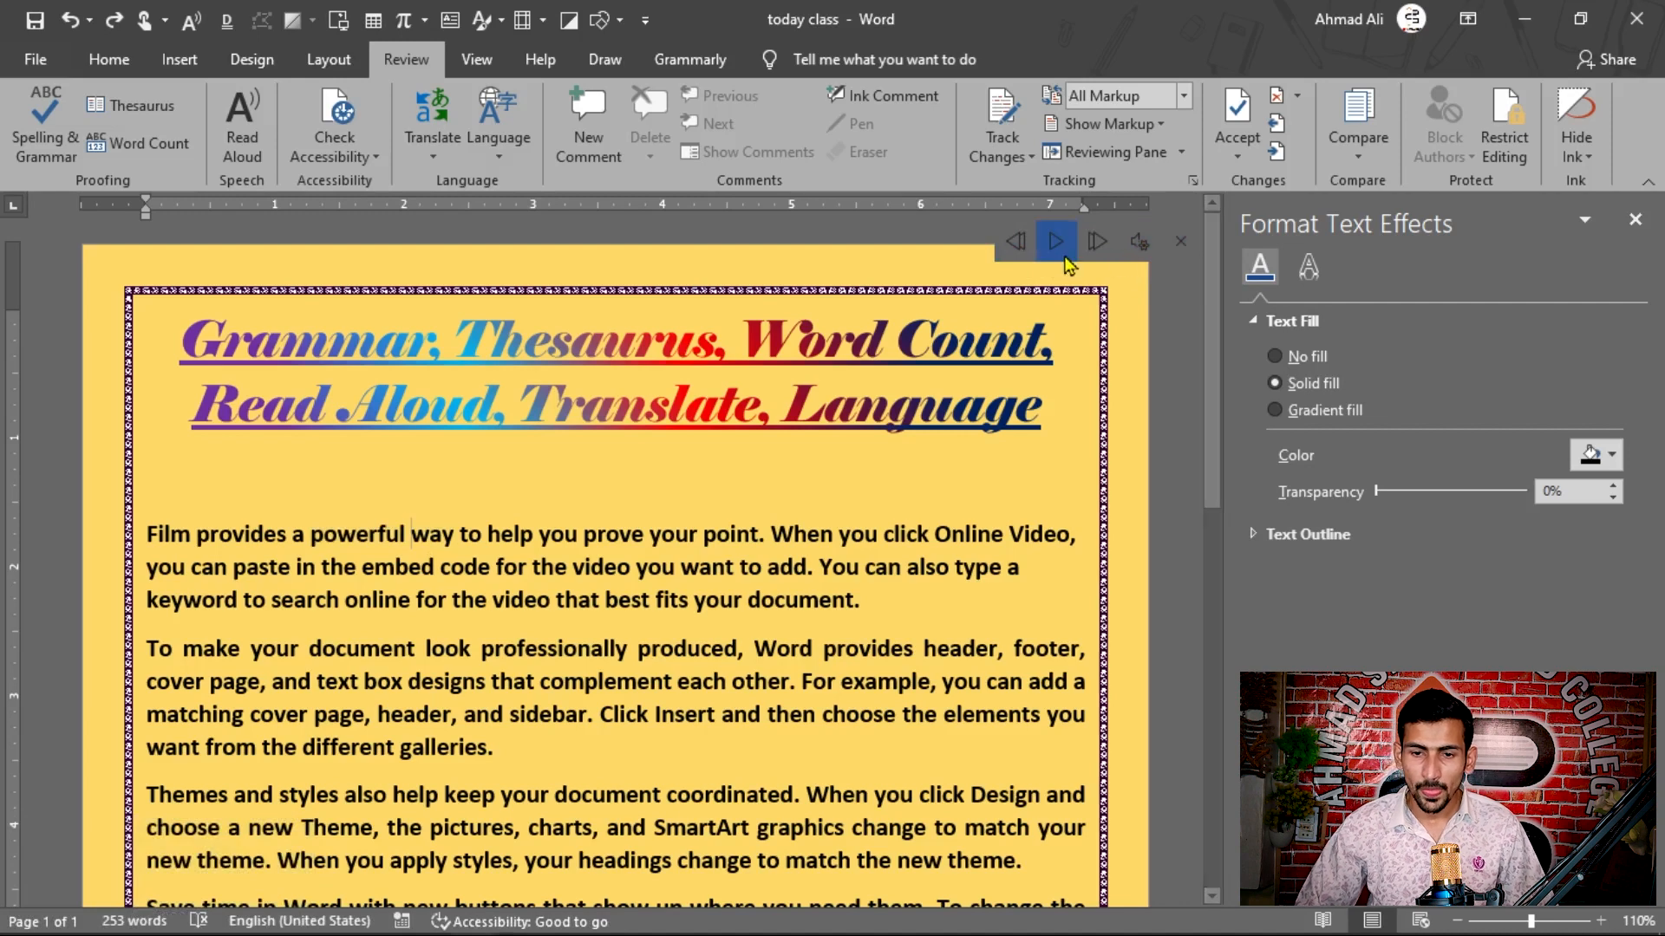
Step: Skip the reading back to the title and forward through the paragraphs, pausing it, going back again and resuming playback
click(1020, 248)
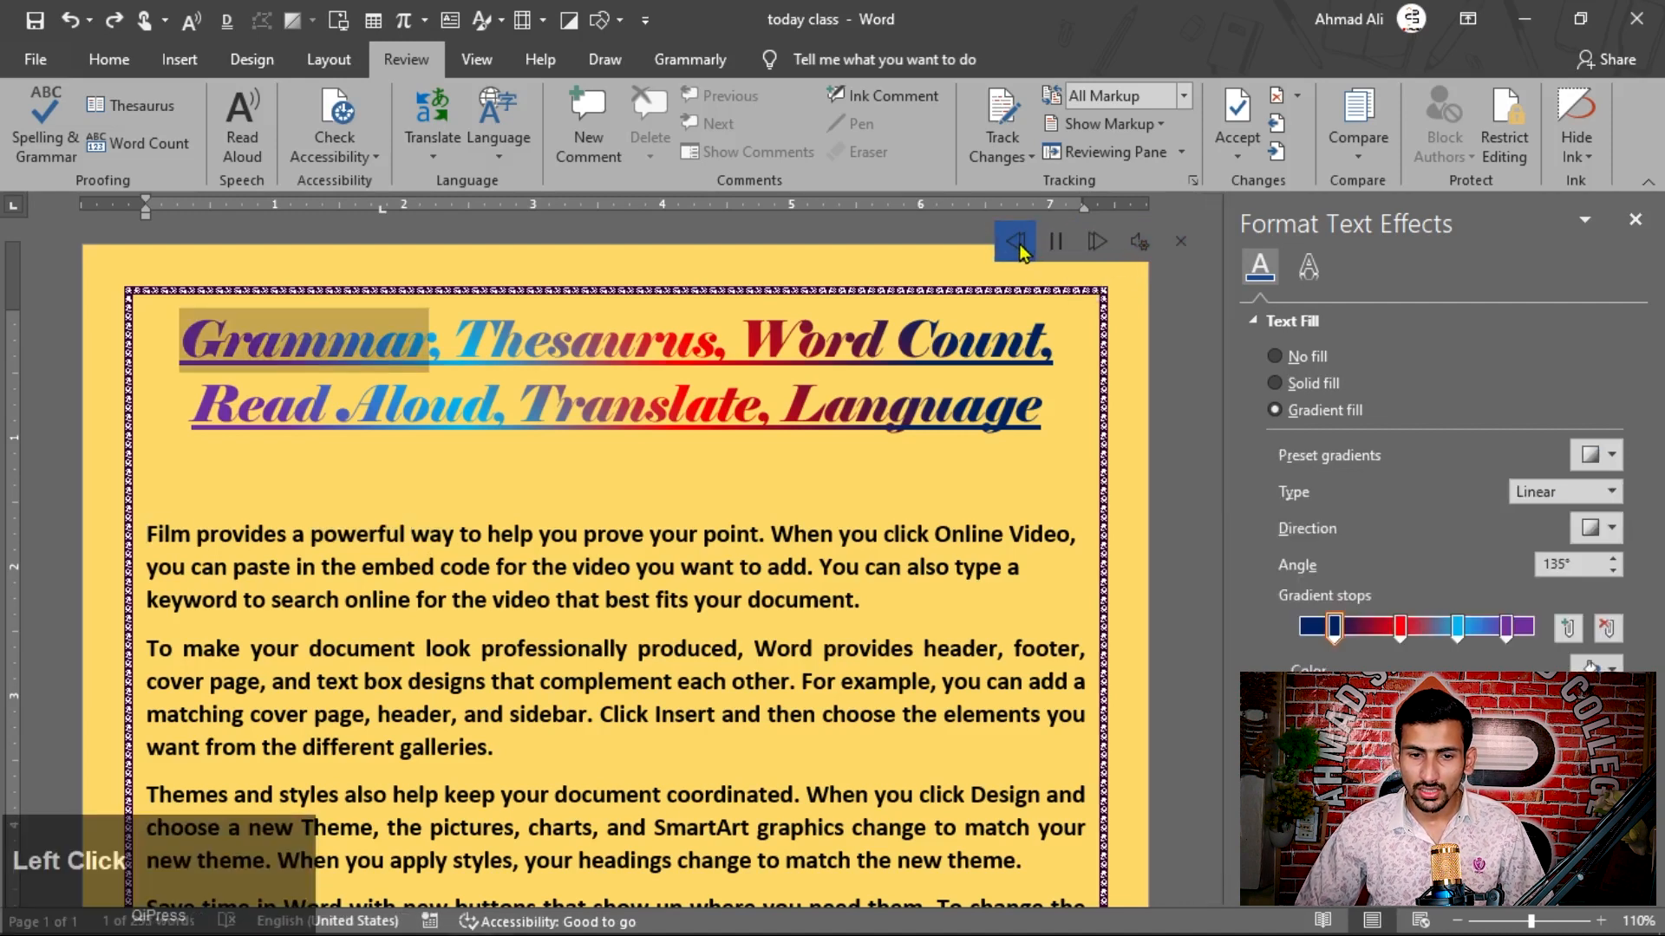
click(1095, 245)
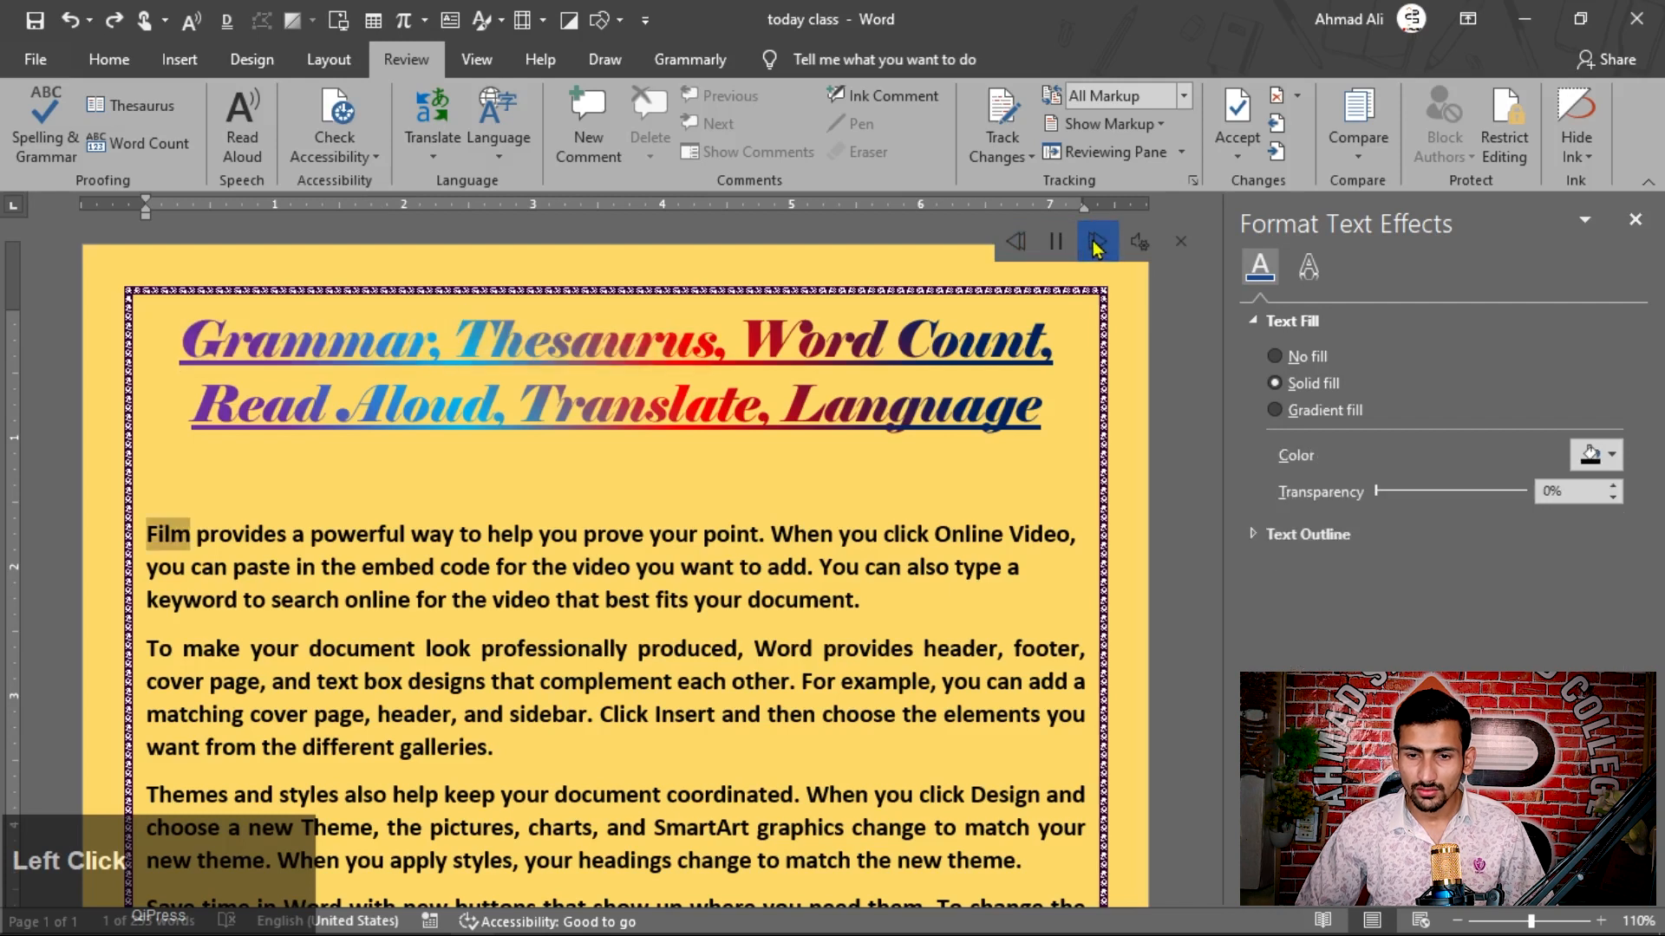
click(1095, 248)
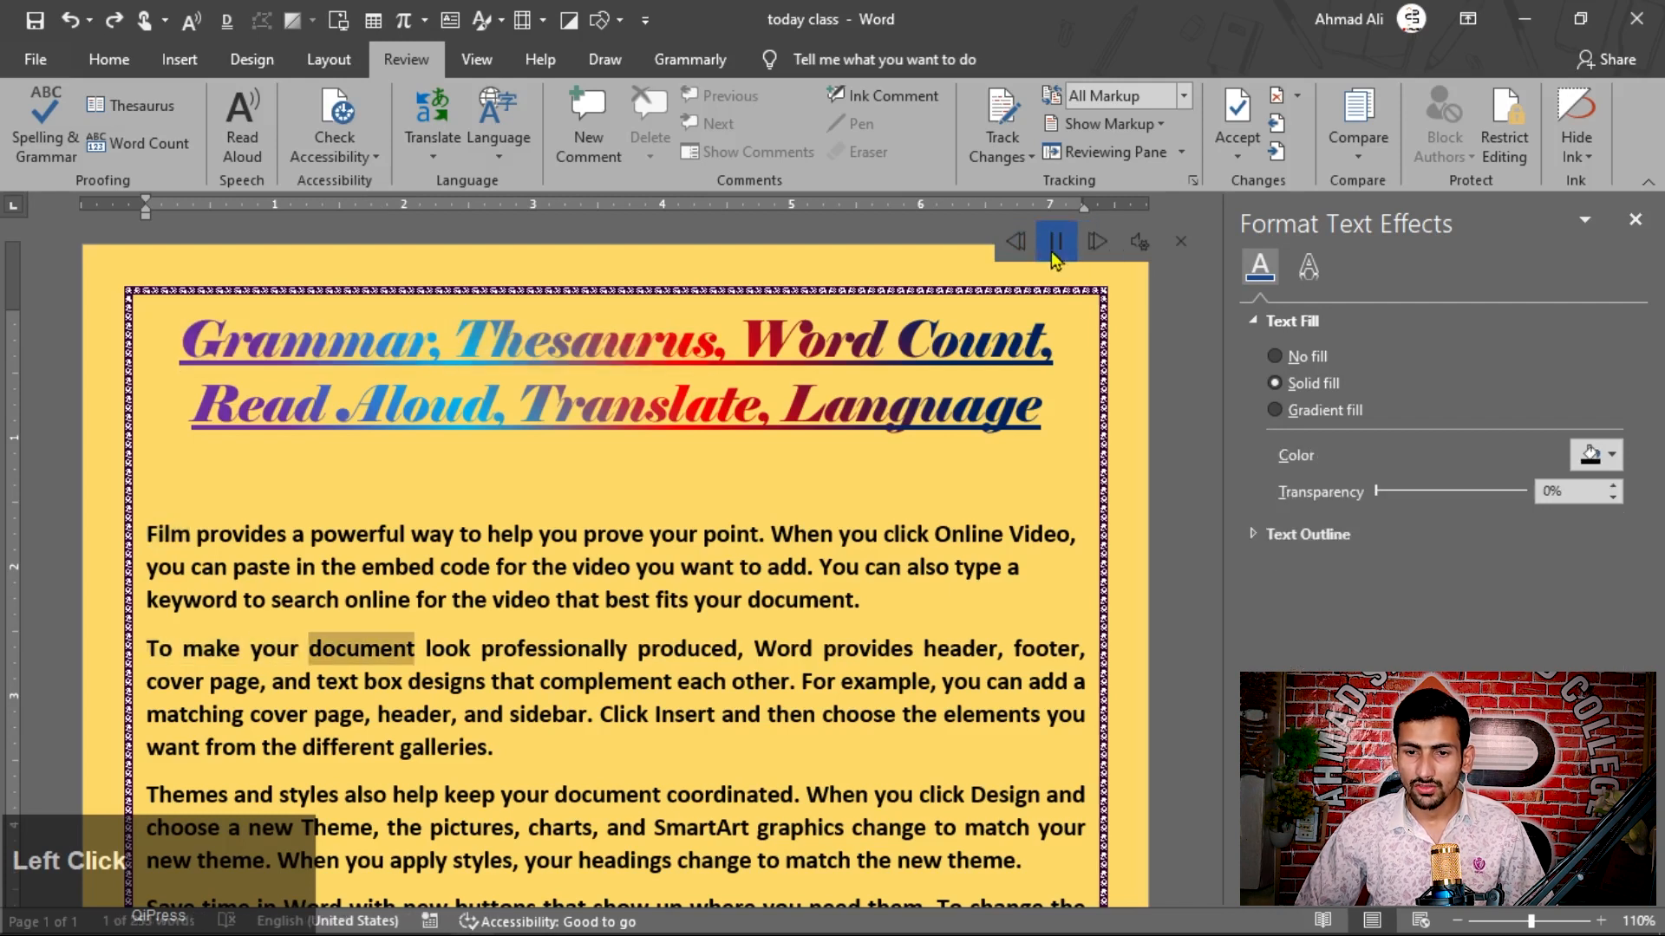
click(1055, 251)
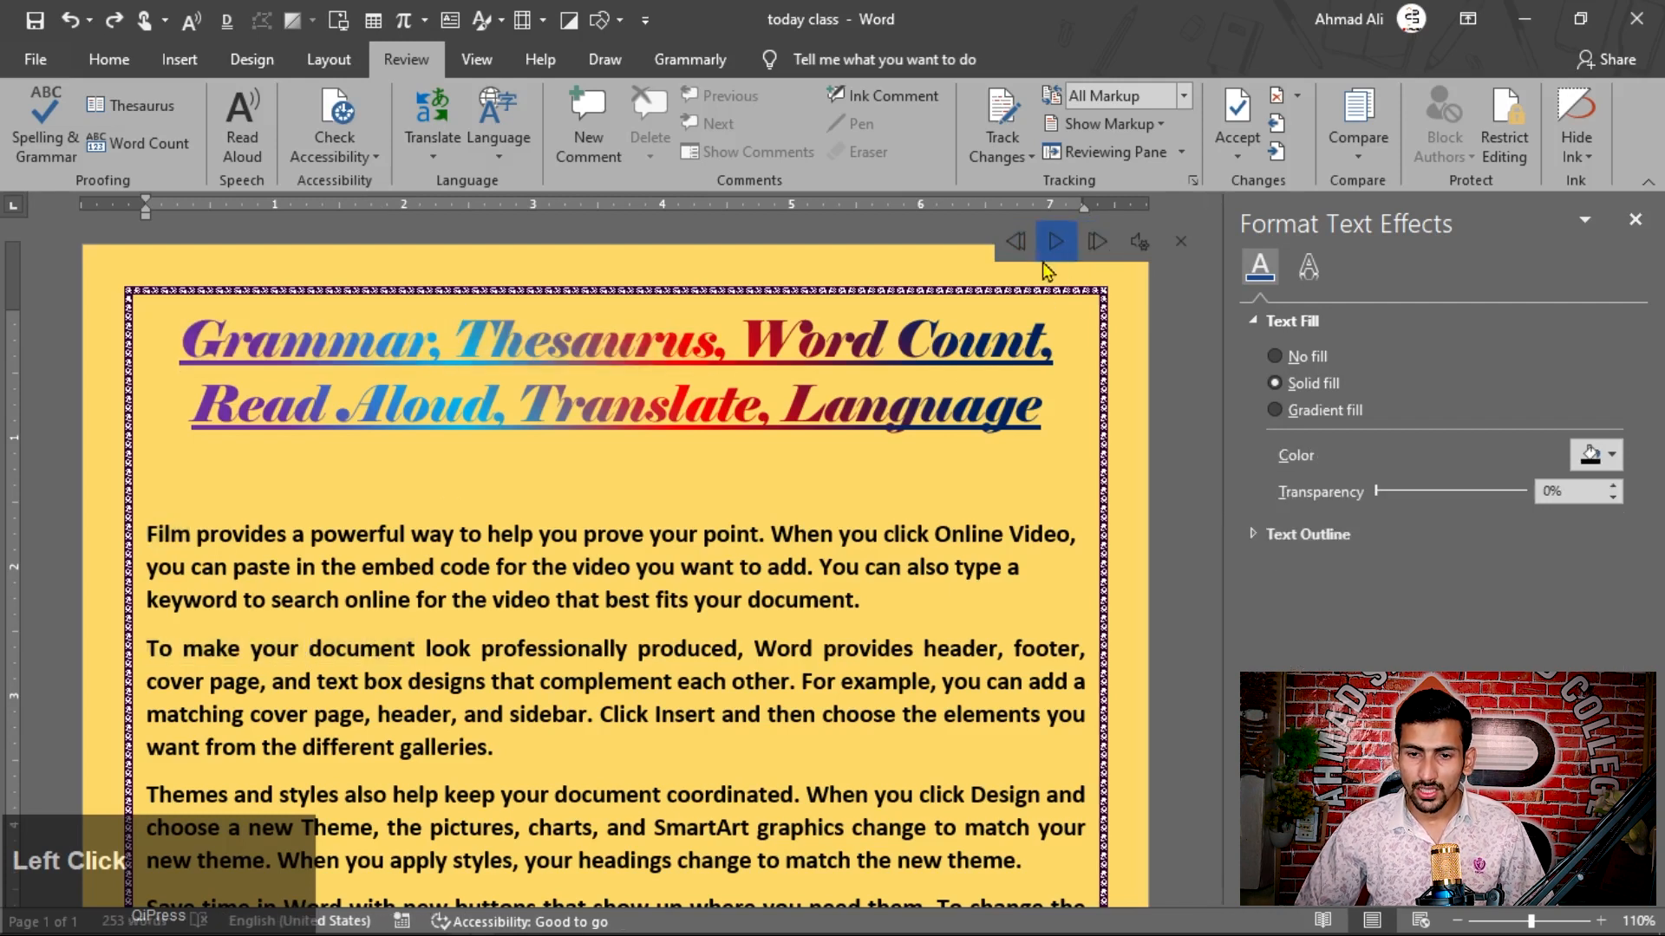
click(1016, 242)
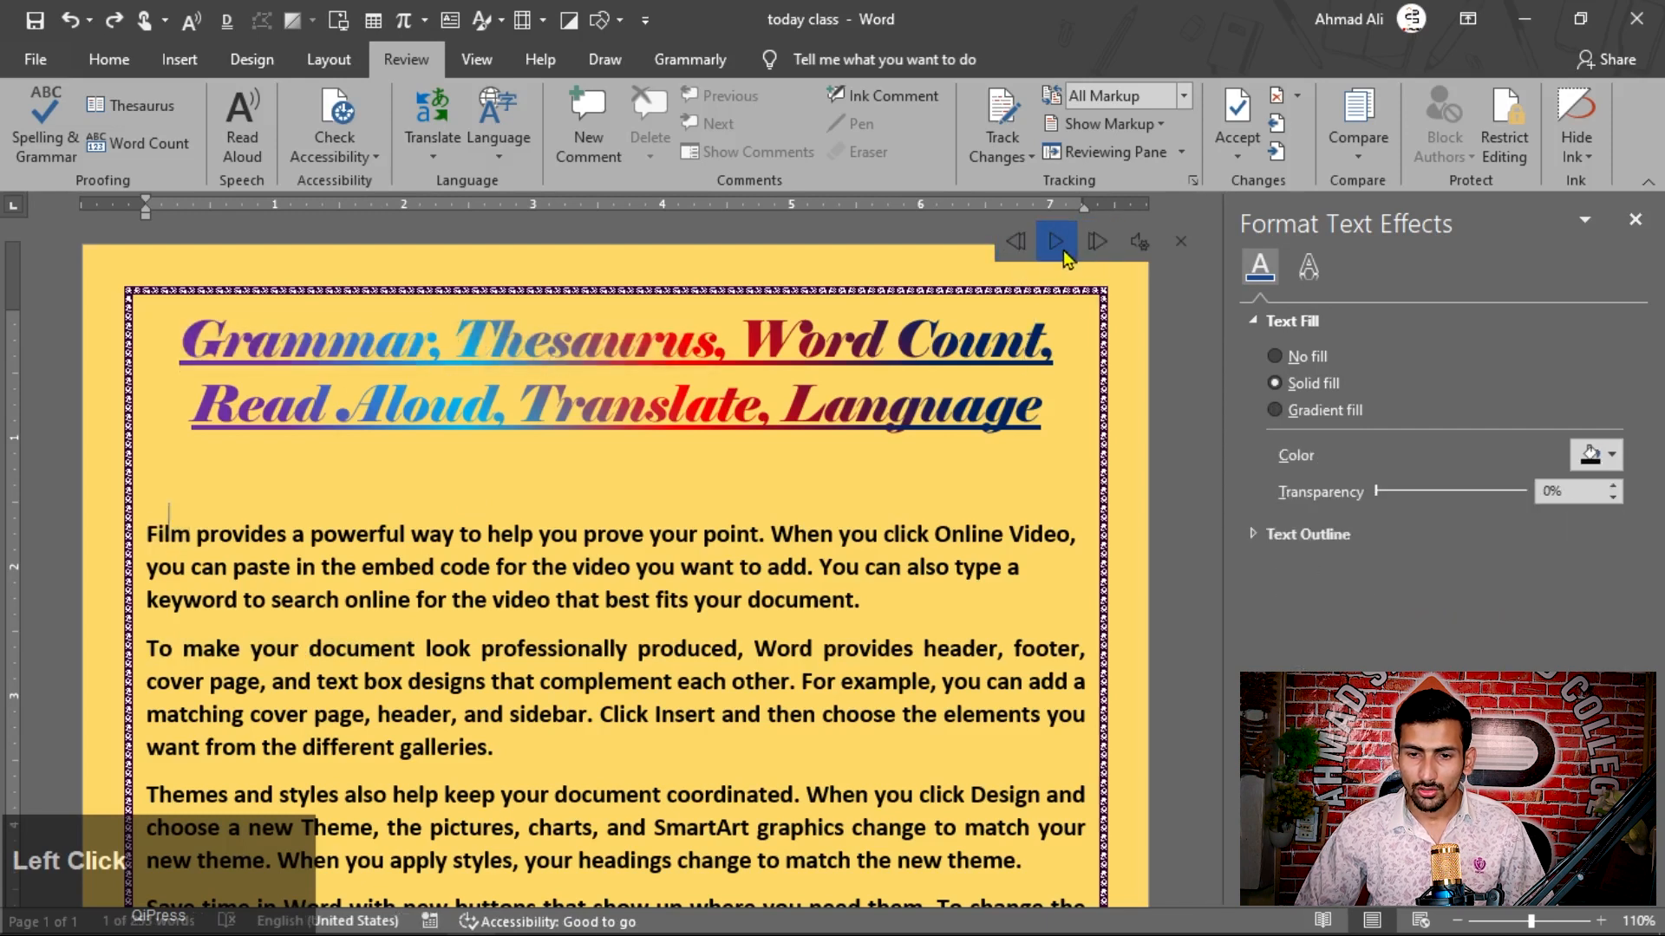
click(1063, 249)
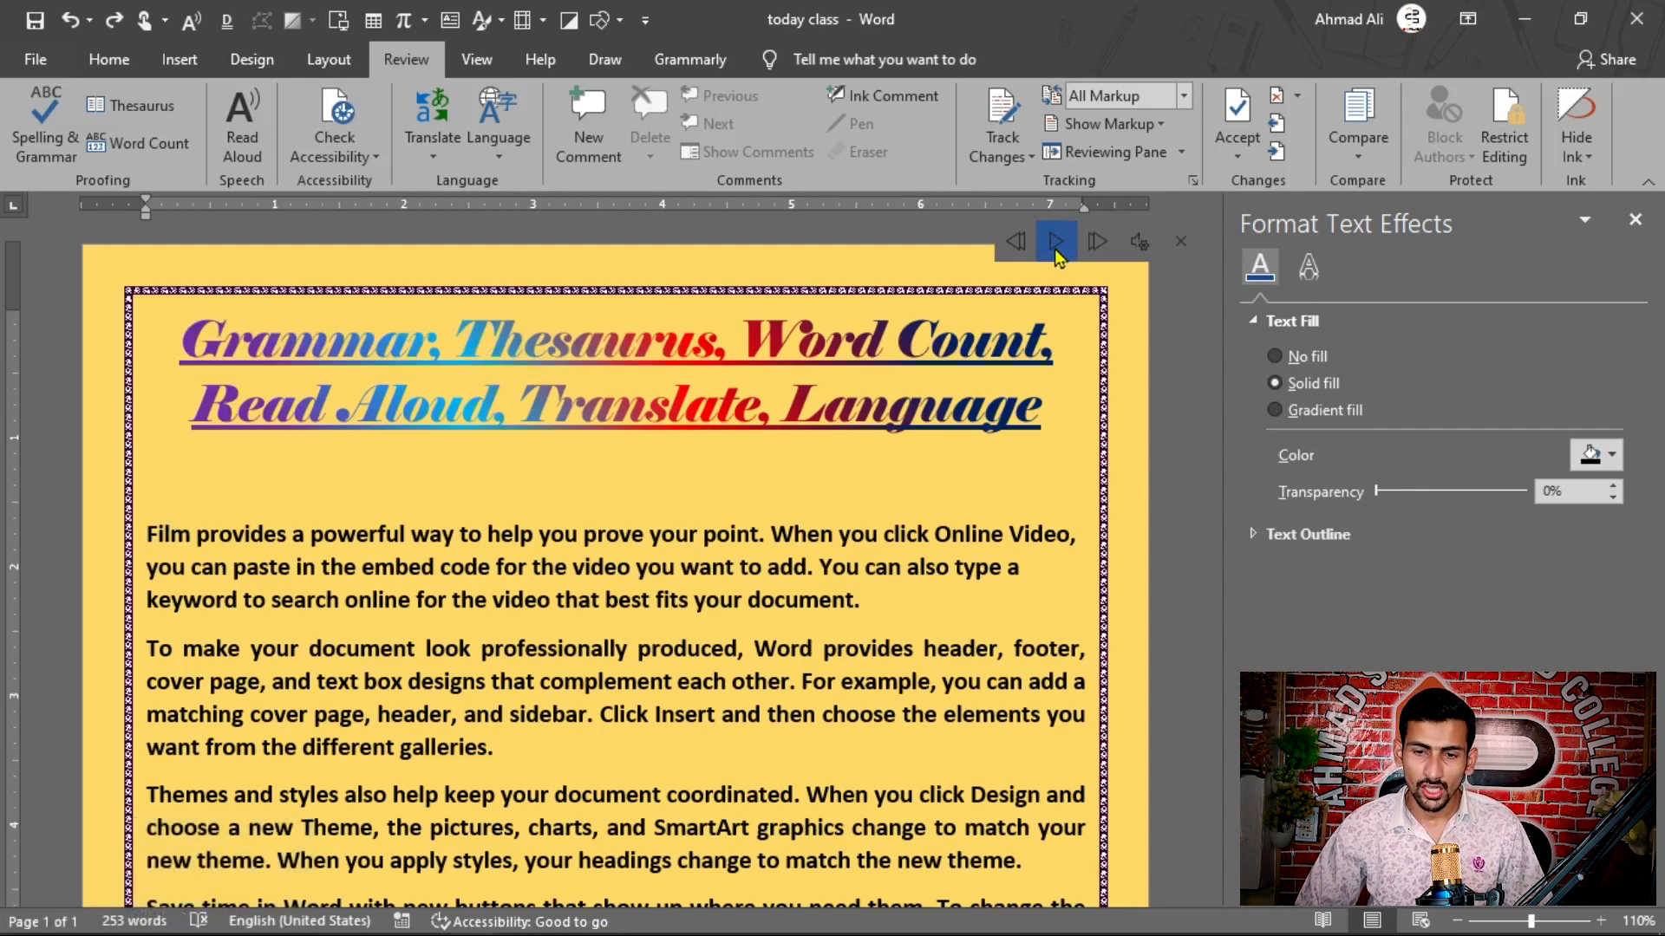
click(1054, 248)
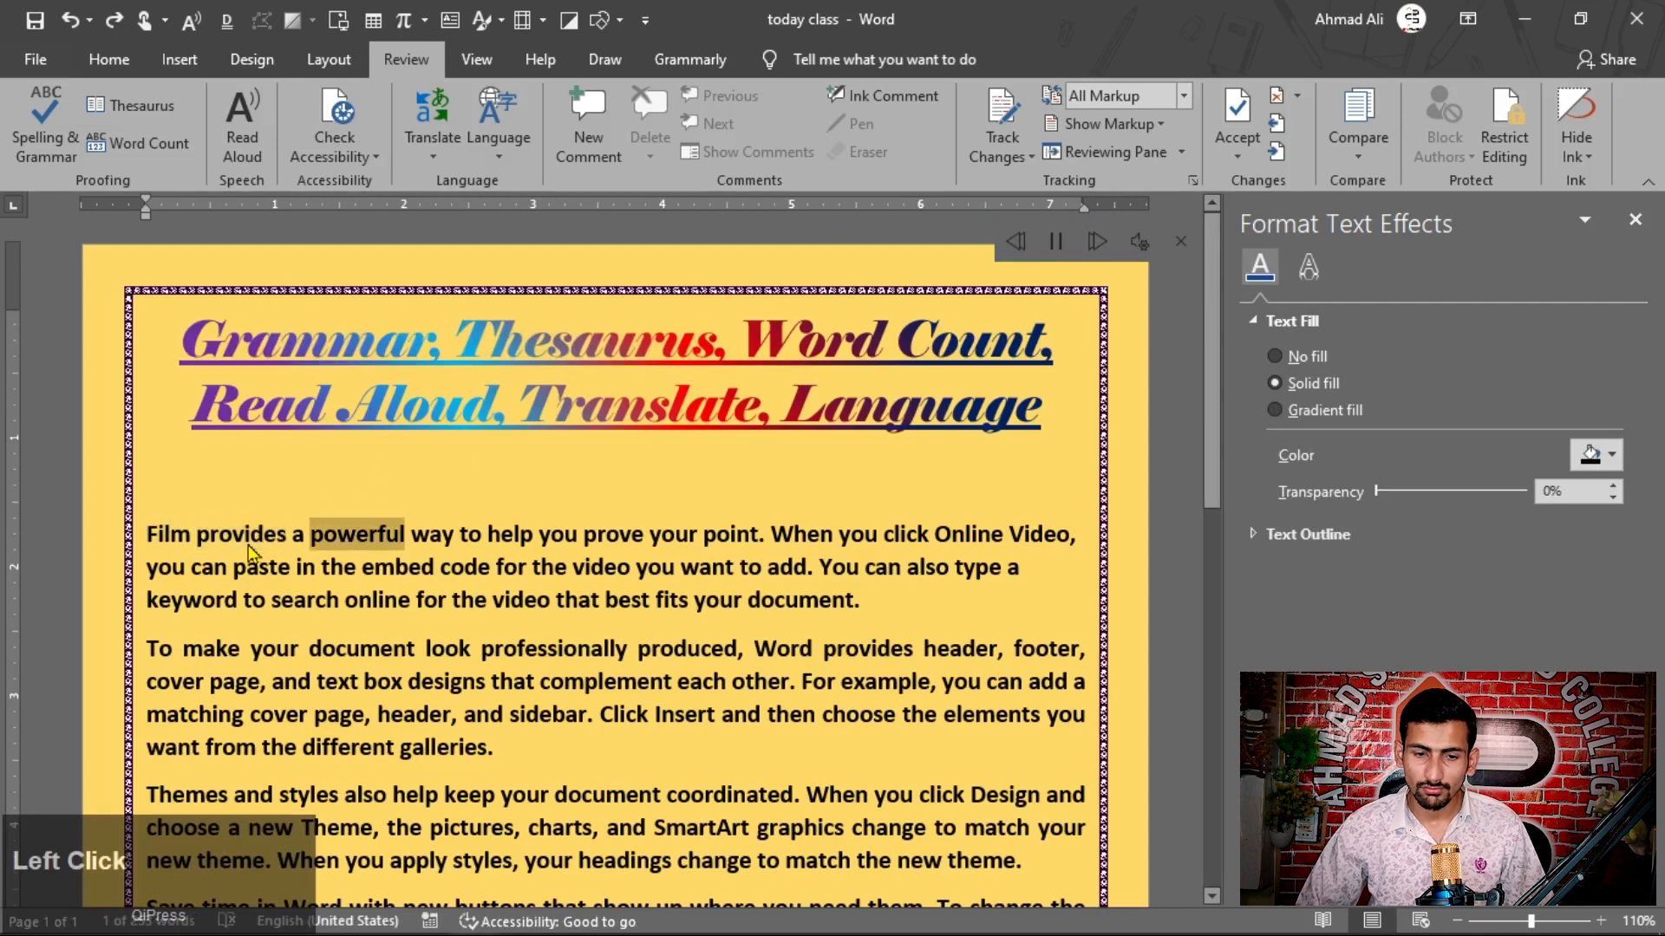
Step: Try a slower and a faster Read Aloud reading speed, then restore the original speed
click(1138, 245)
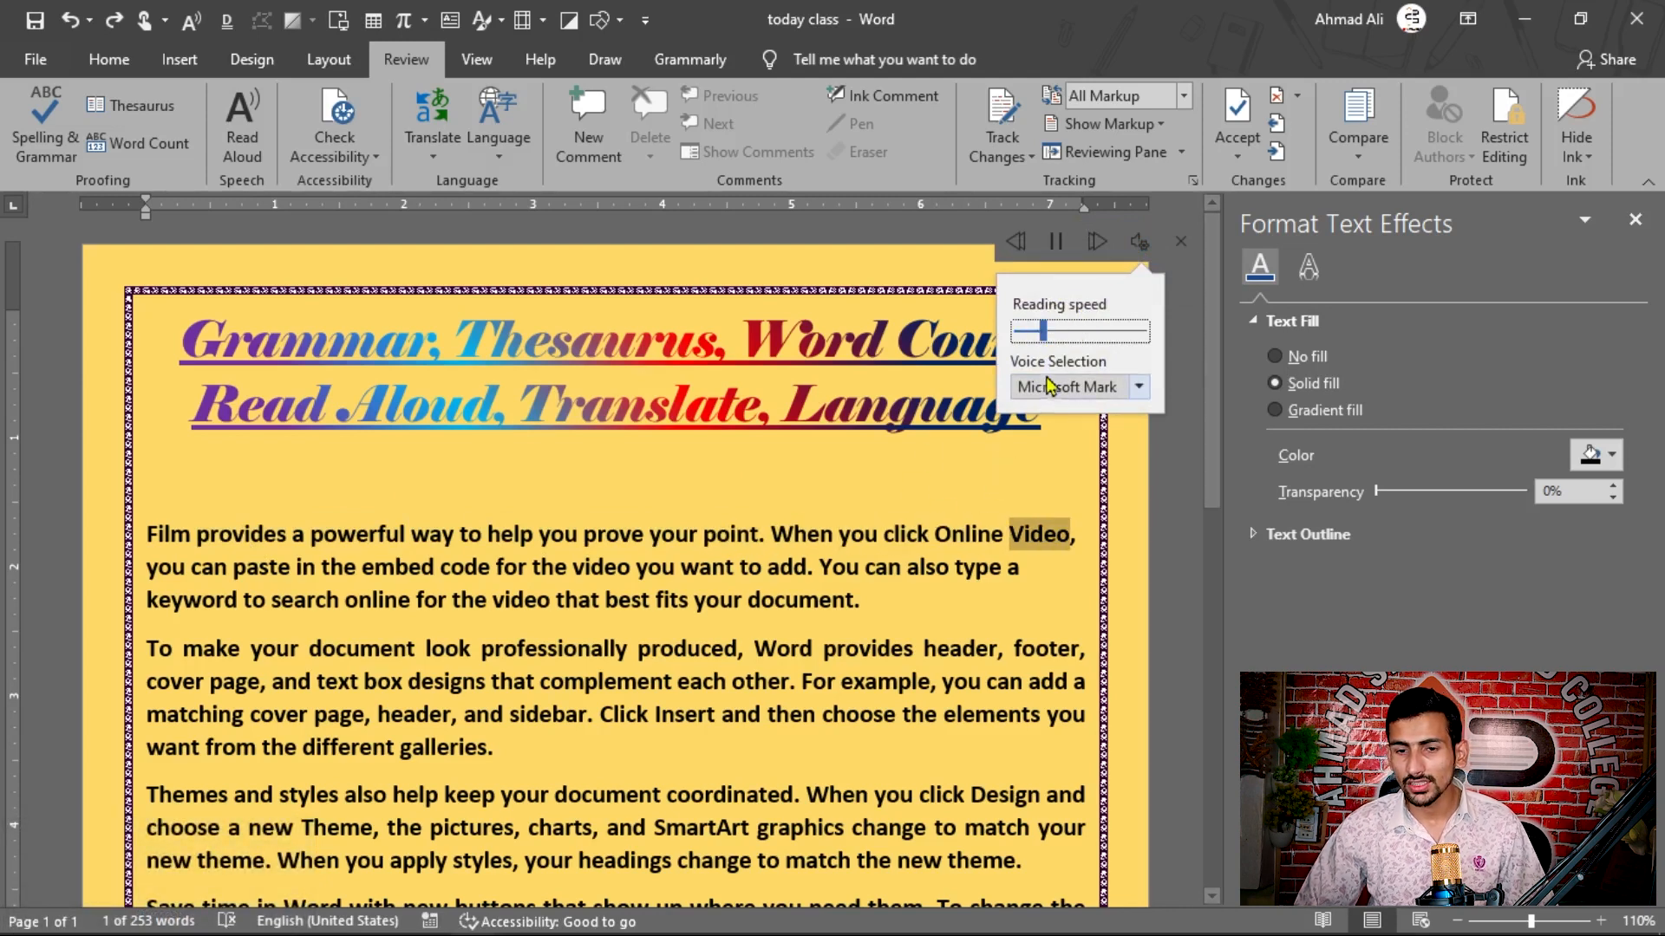
drag(1046, 342, 1024, 344)
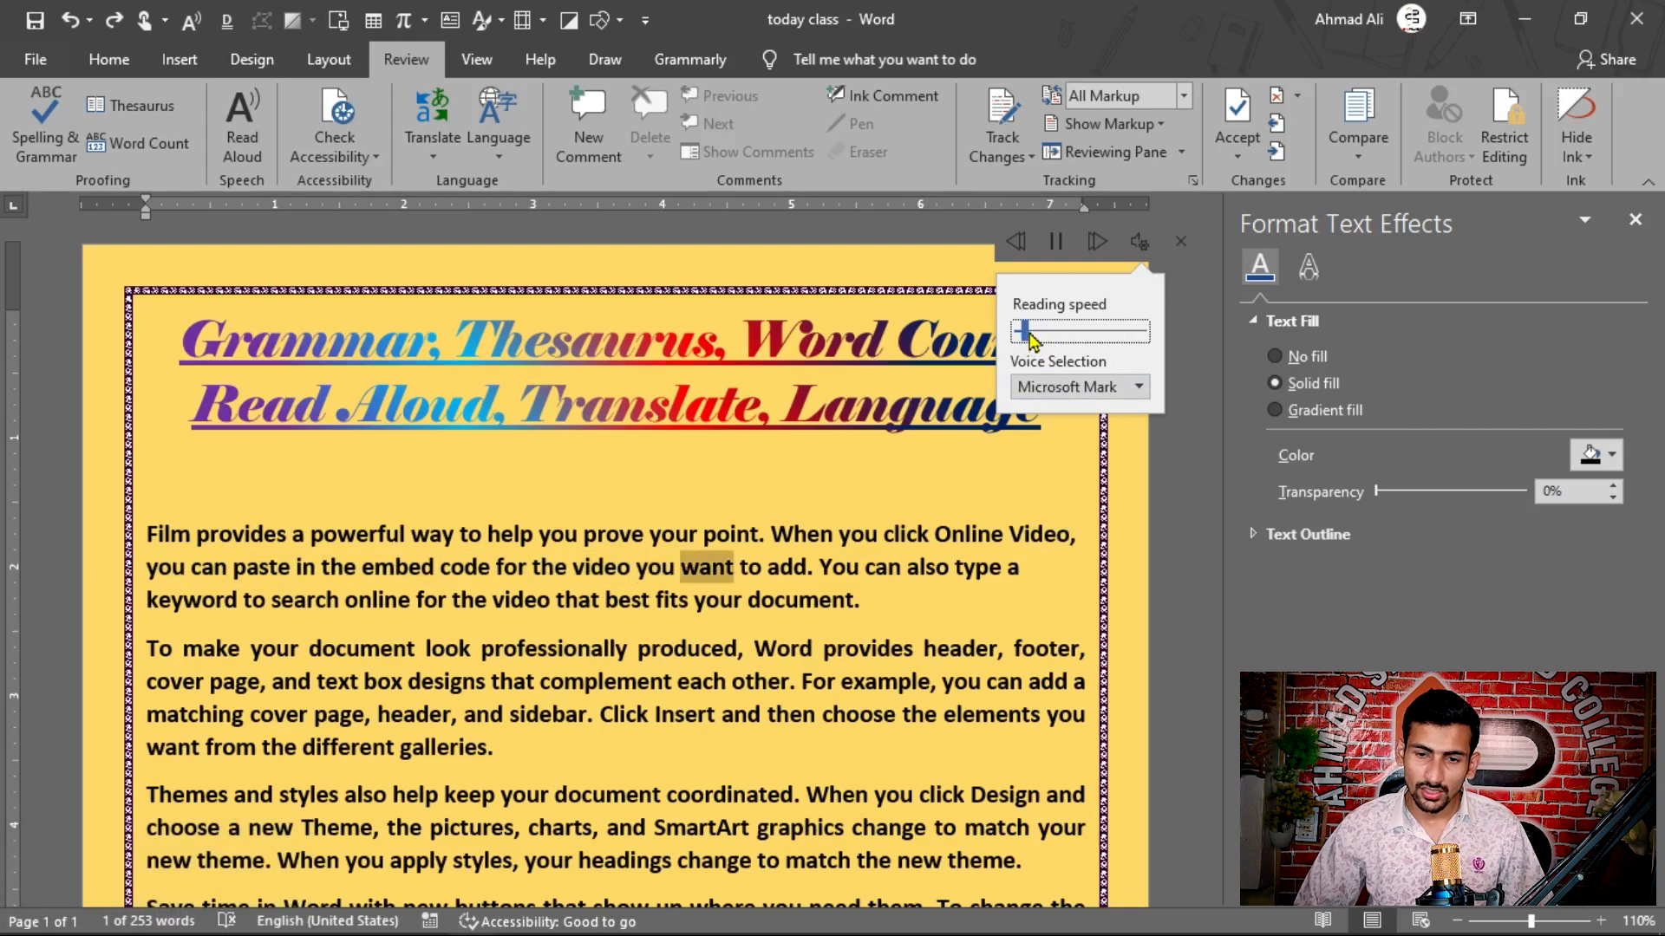
drag(1024, 340, 1063, 341)
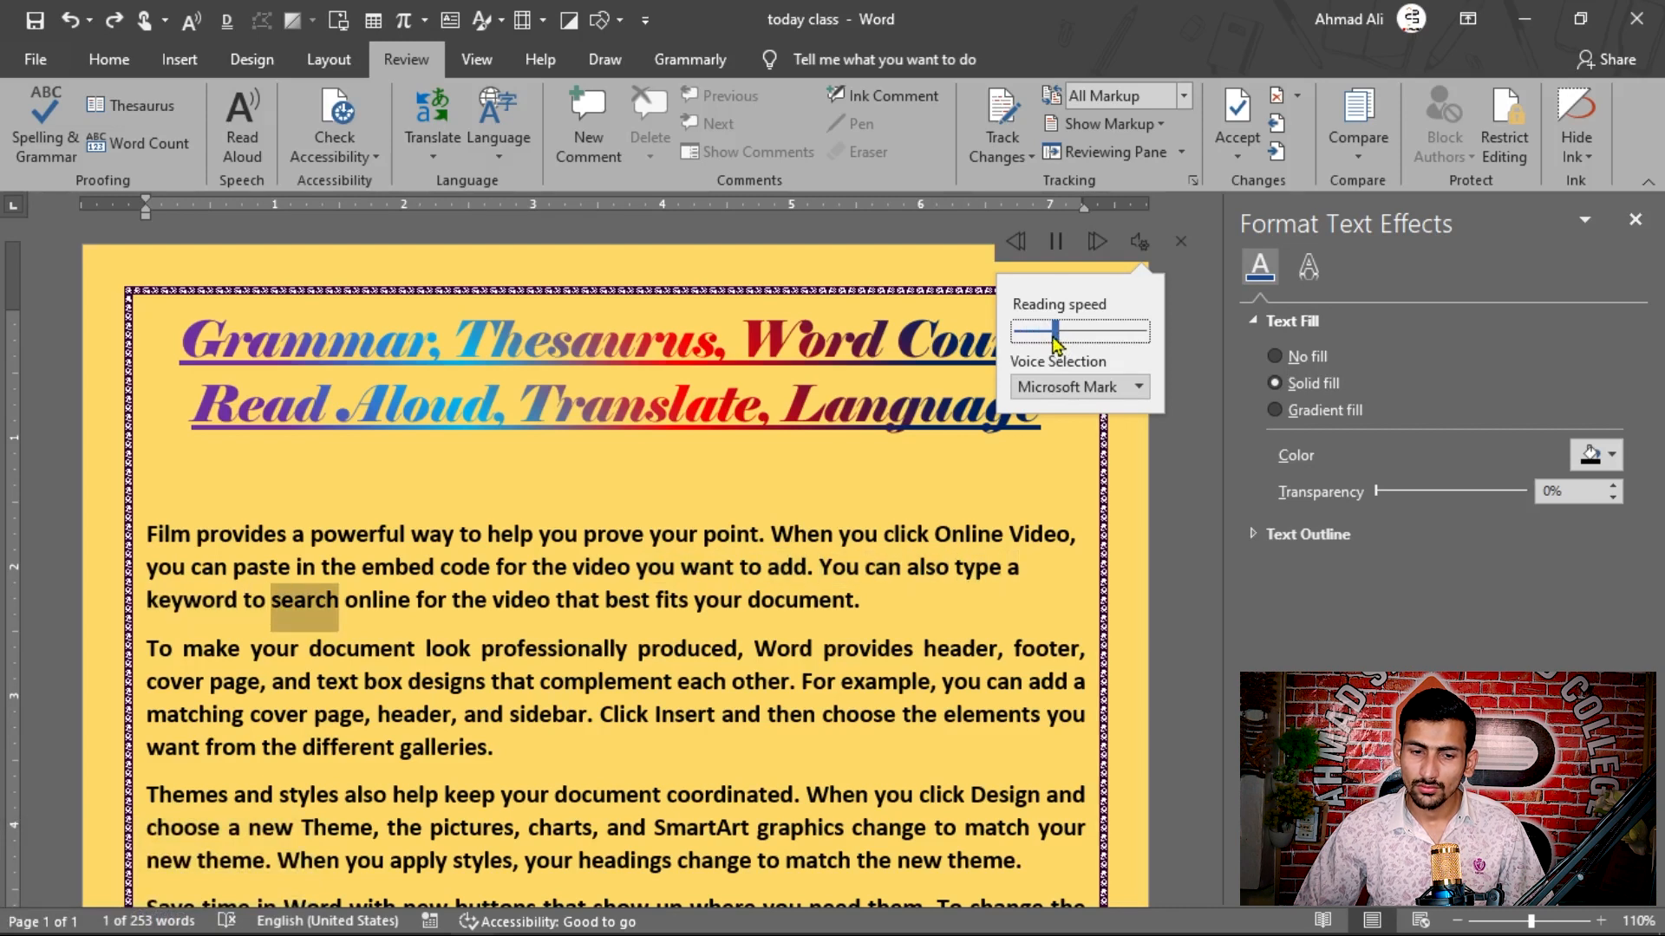
drag(1056, 344, 1047, 345)
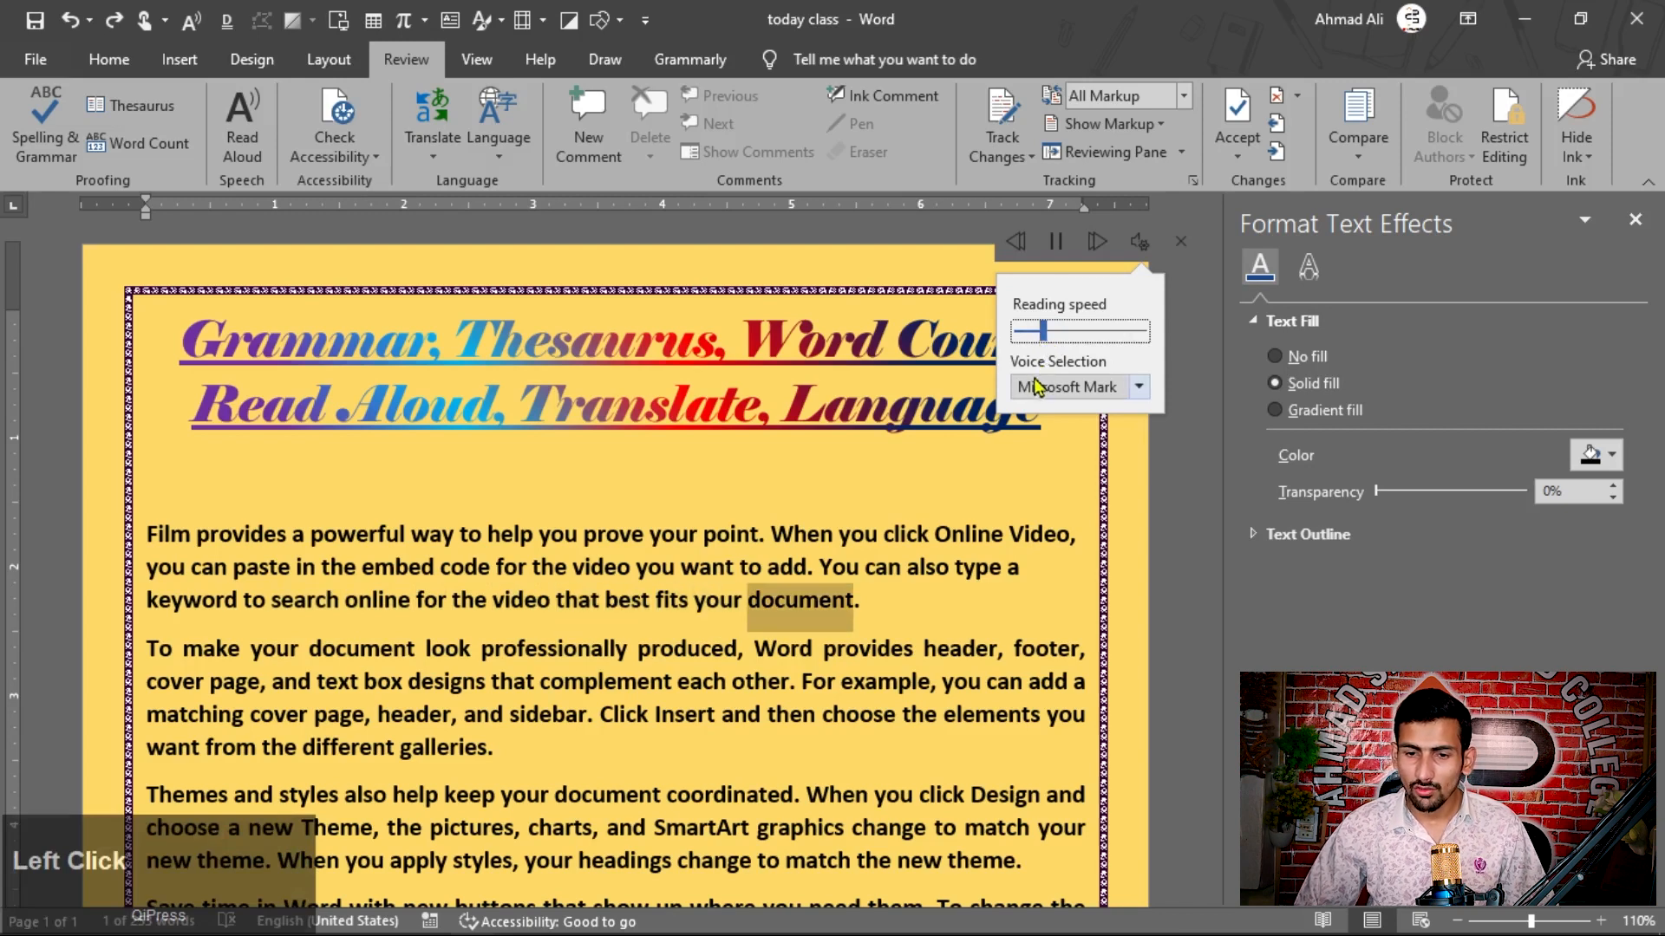
Step: Try the reading voices Microsoft David and Microsoft Zira, switch back to Microsoft Mark, and close Read Aloud
click(1089, 390)
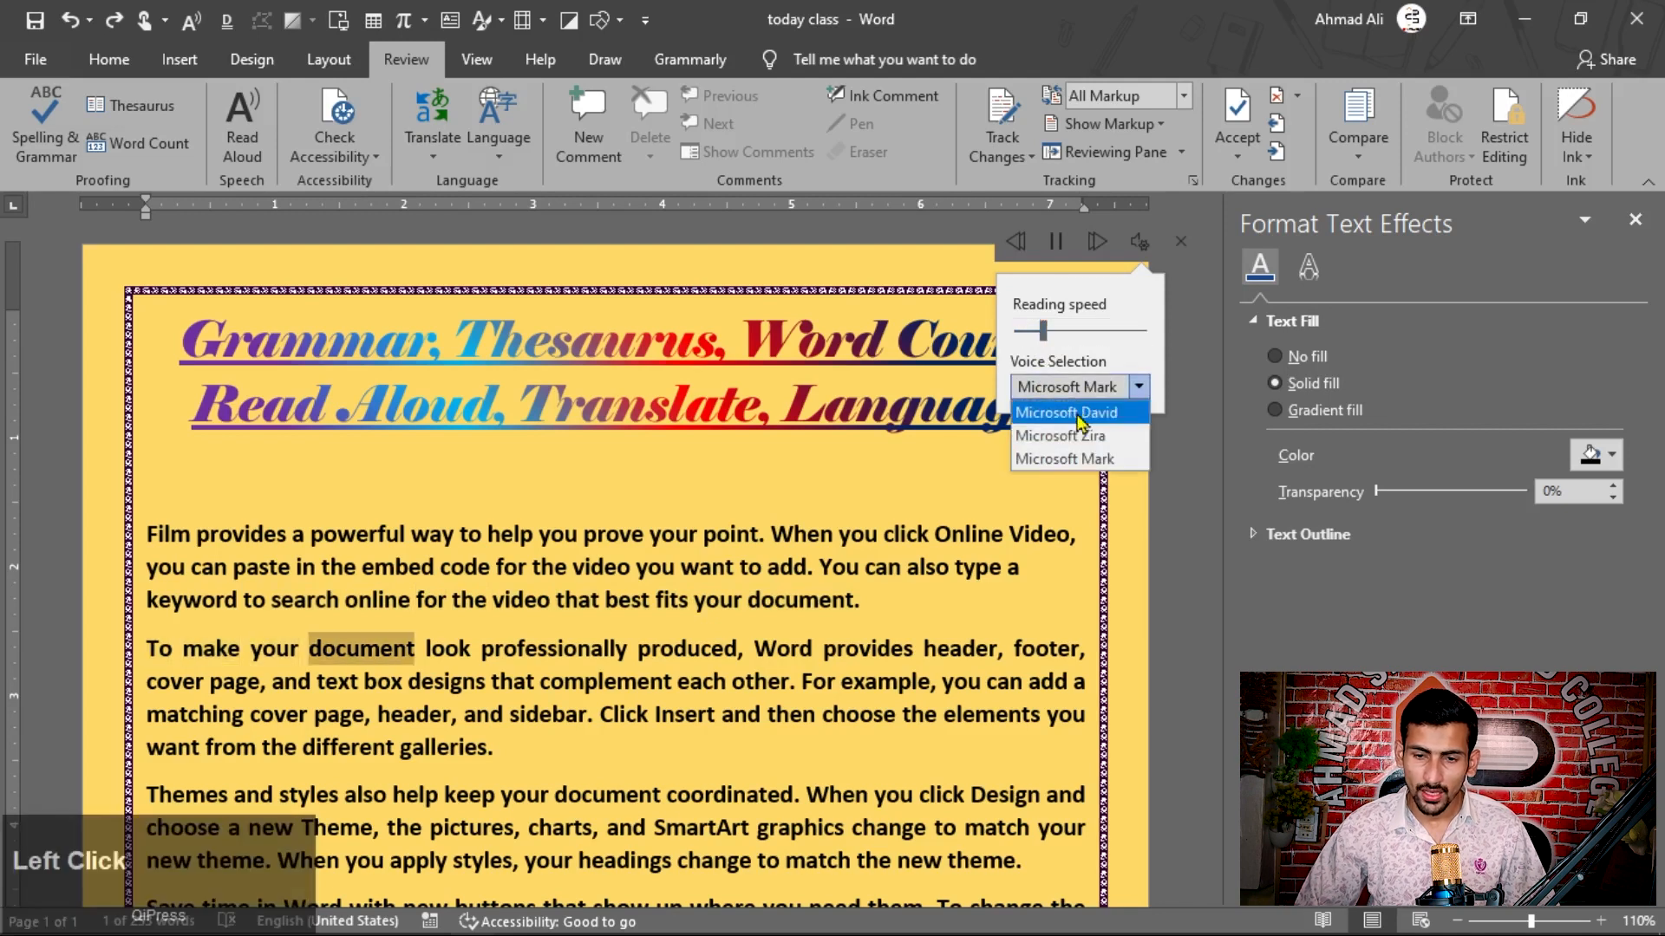
click(1105, 415)
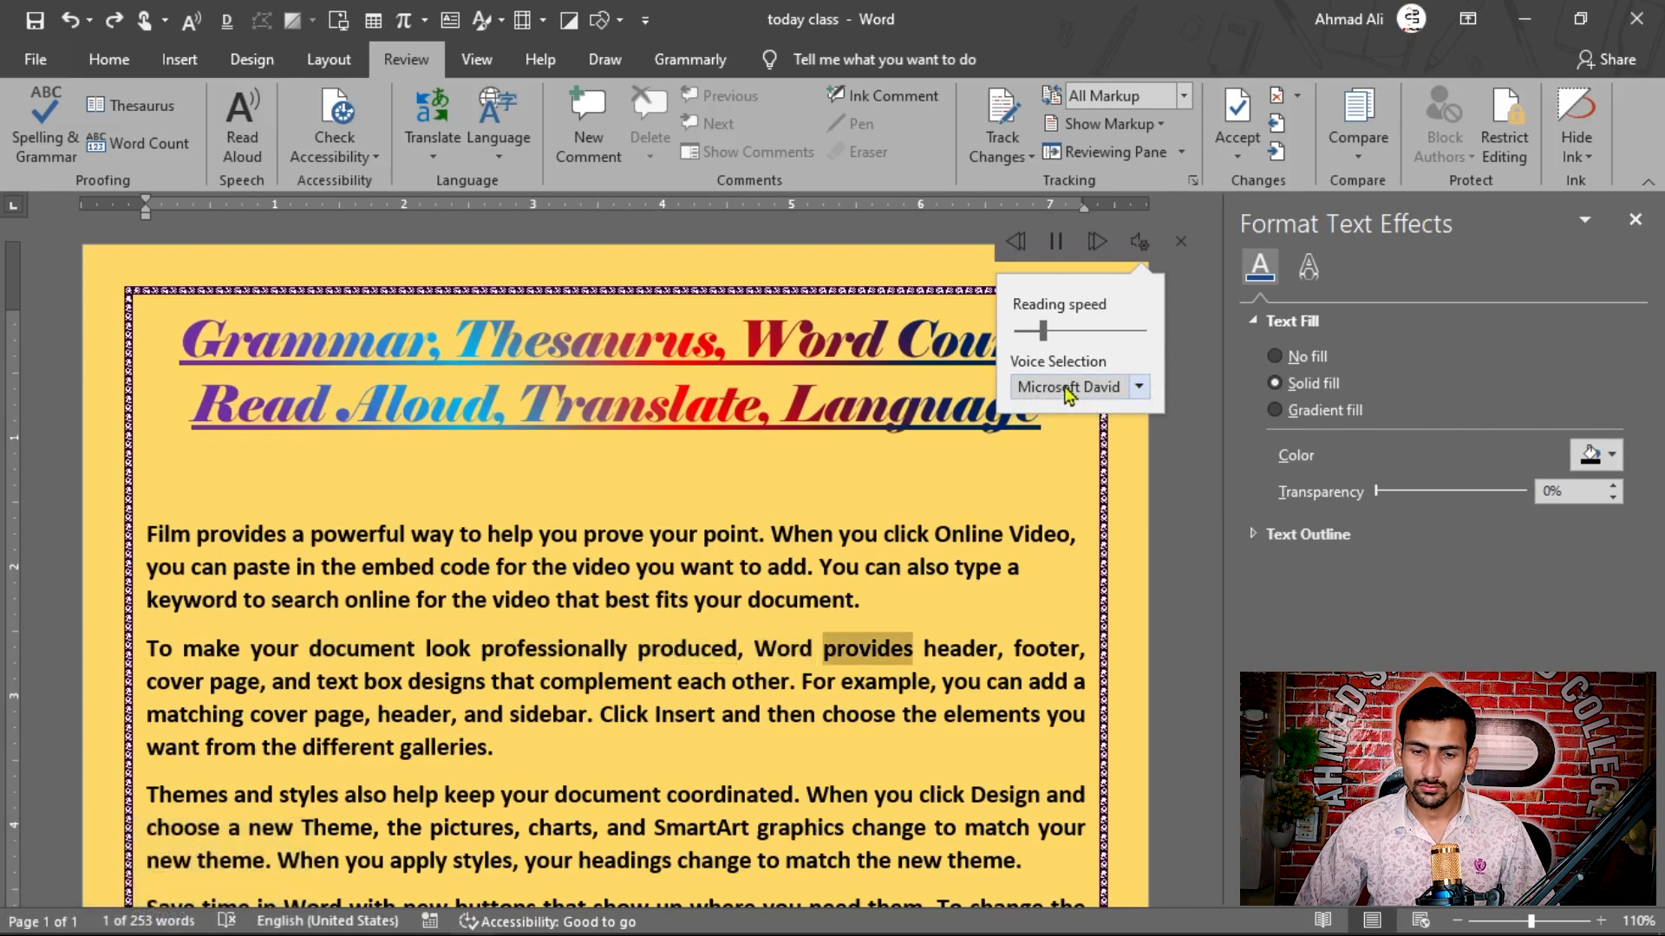
click(1069, 394)
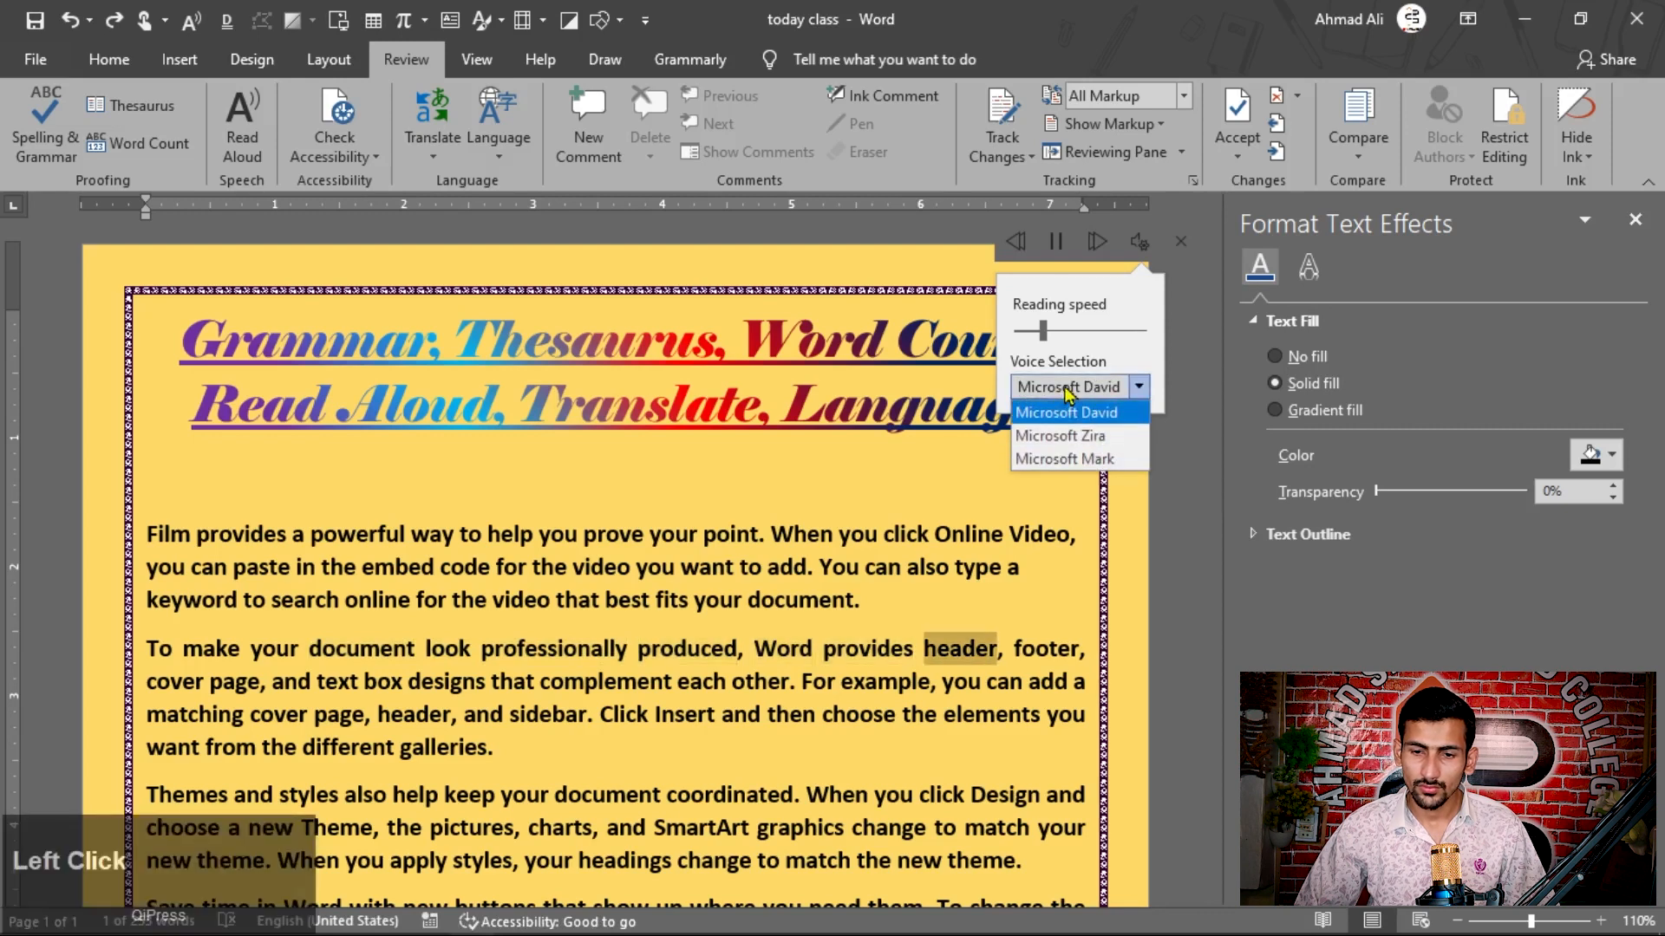
click(1052, 436)
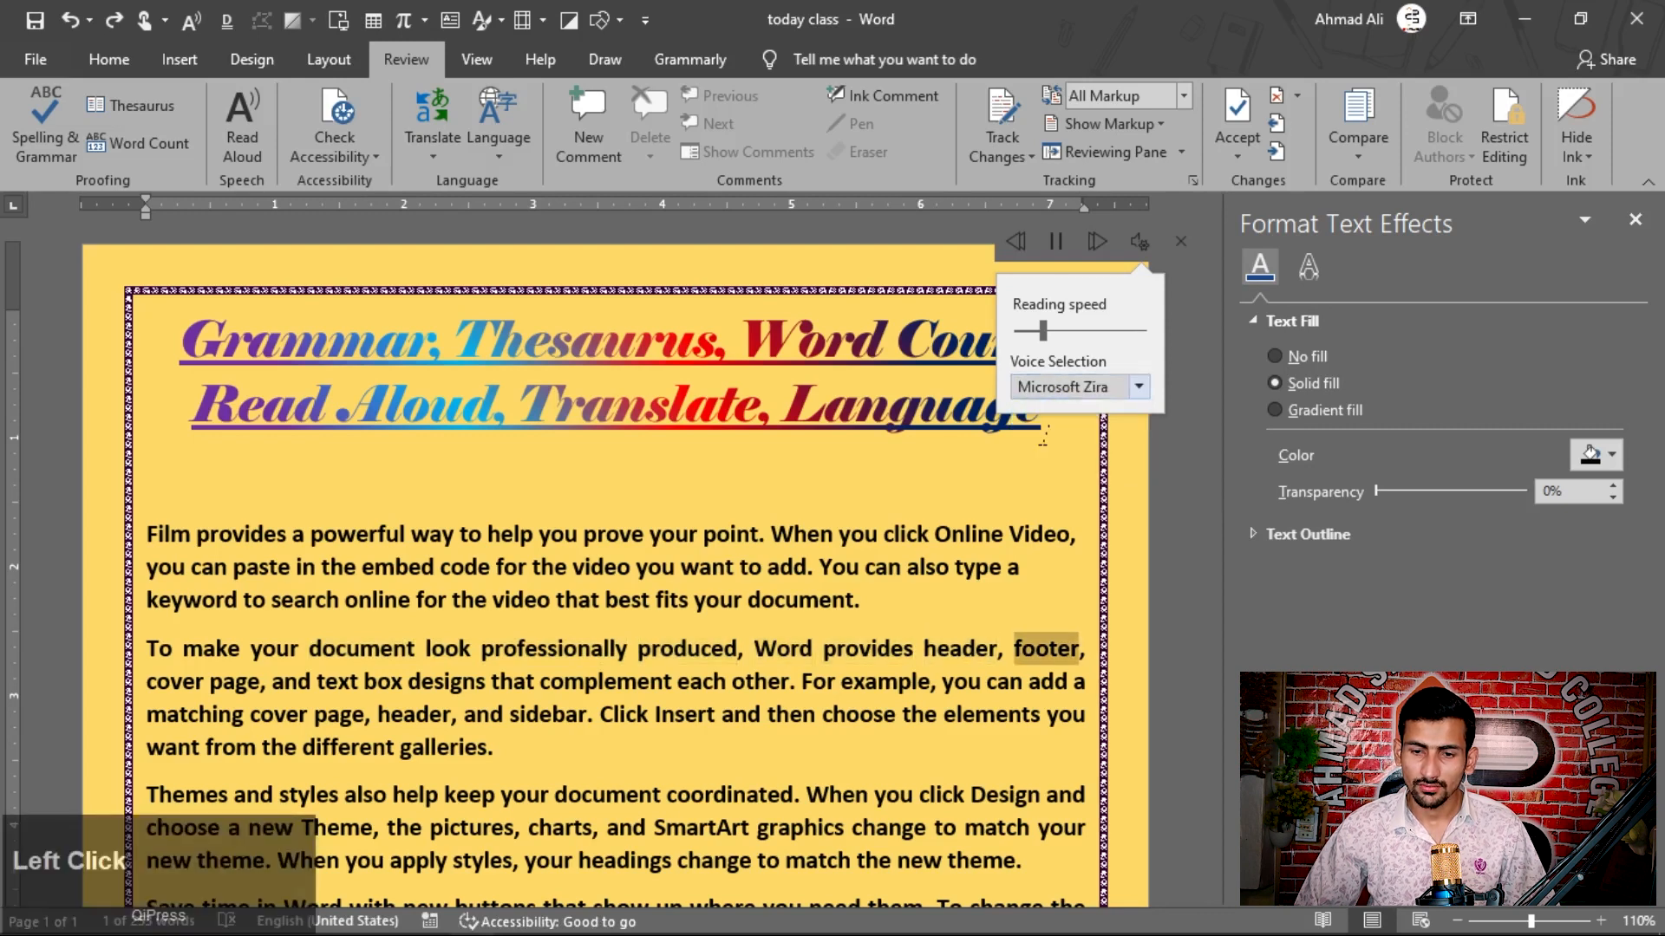
click(1072, 390)
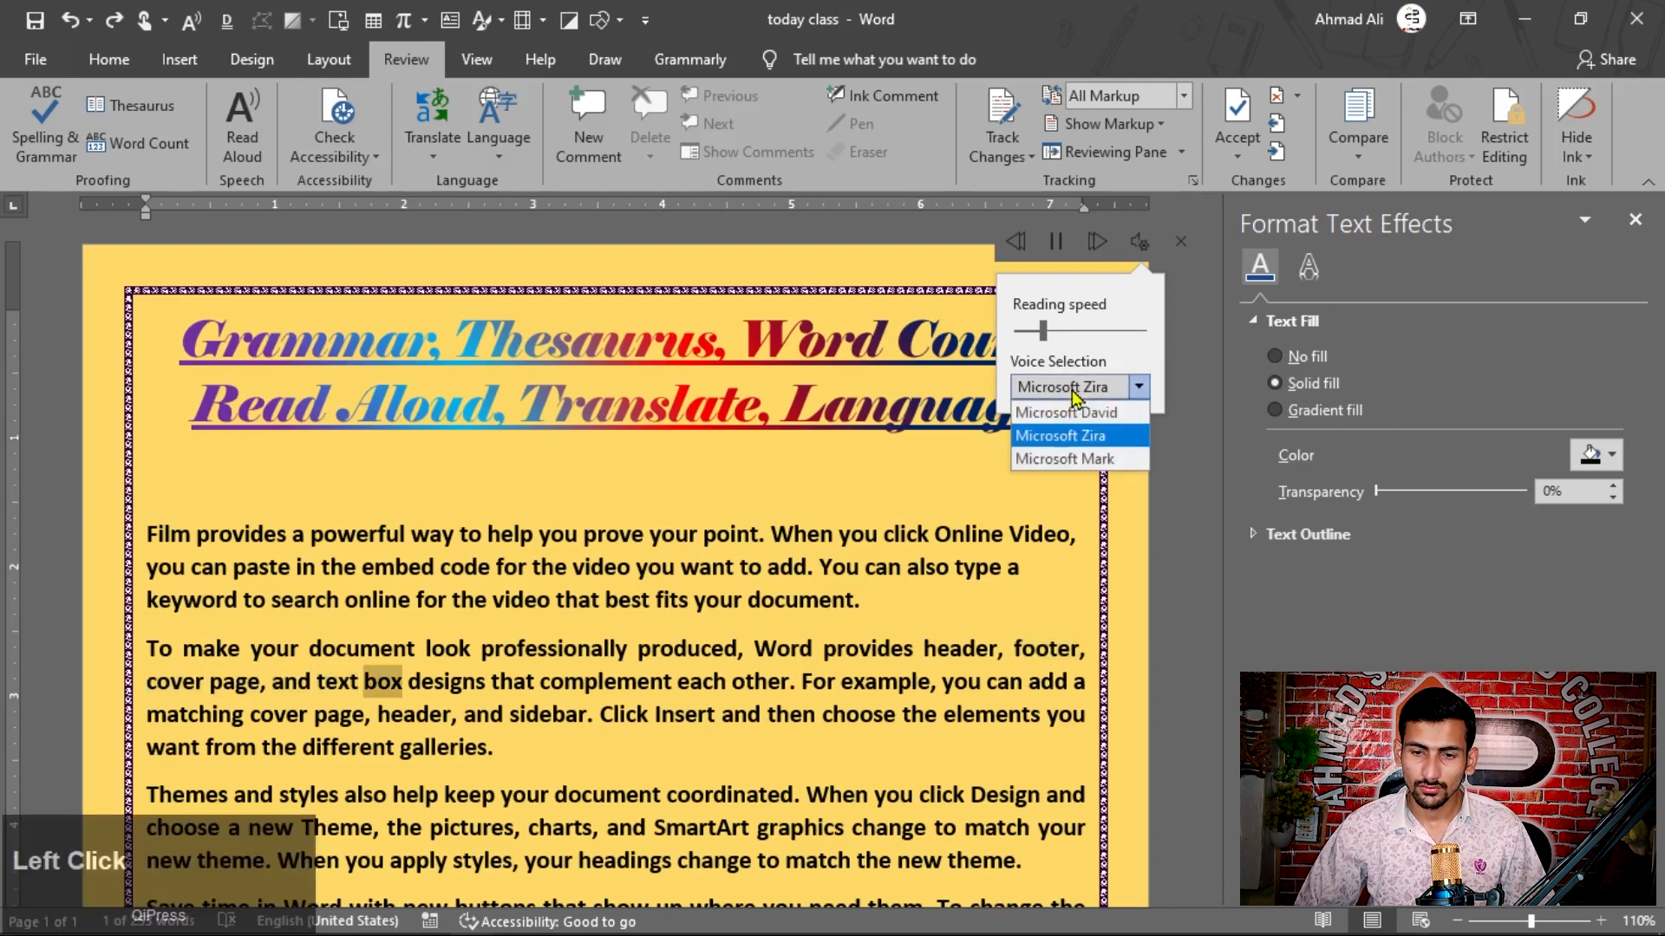
click(1086, 459)
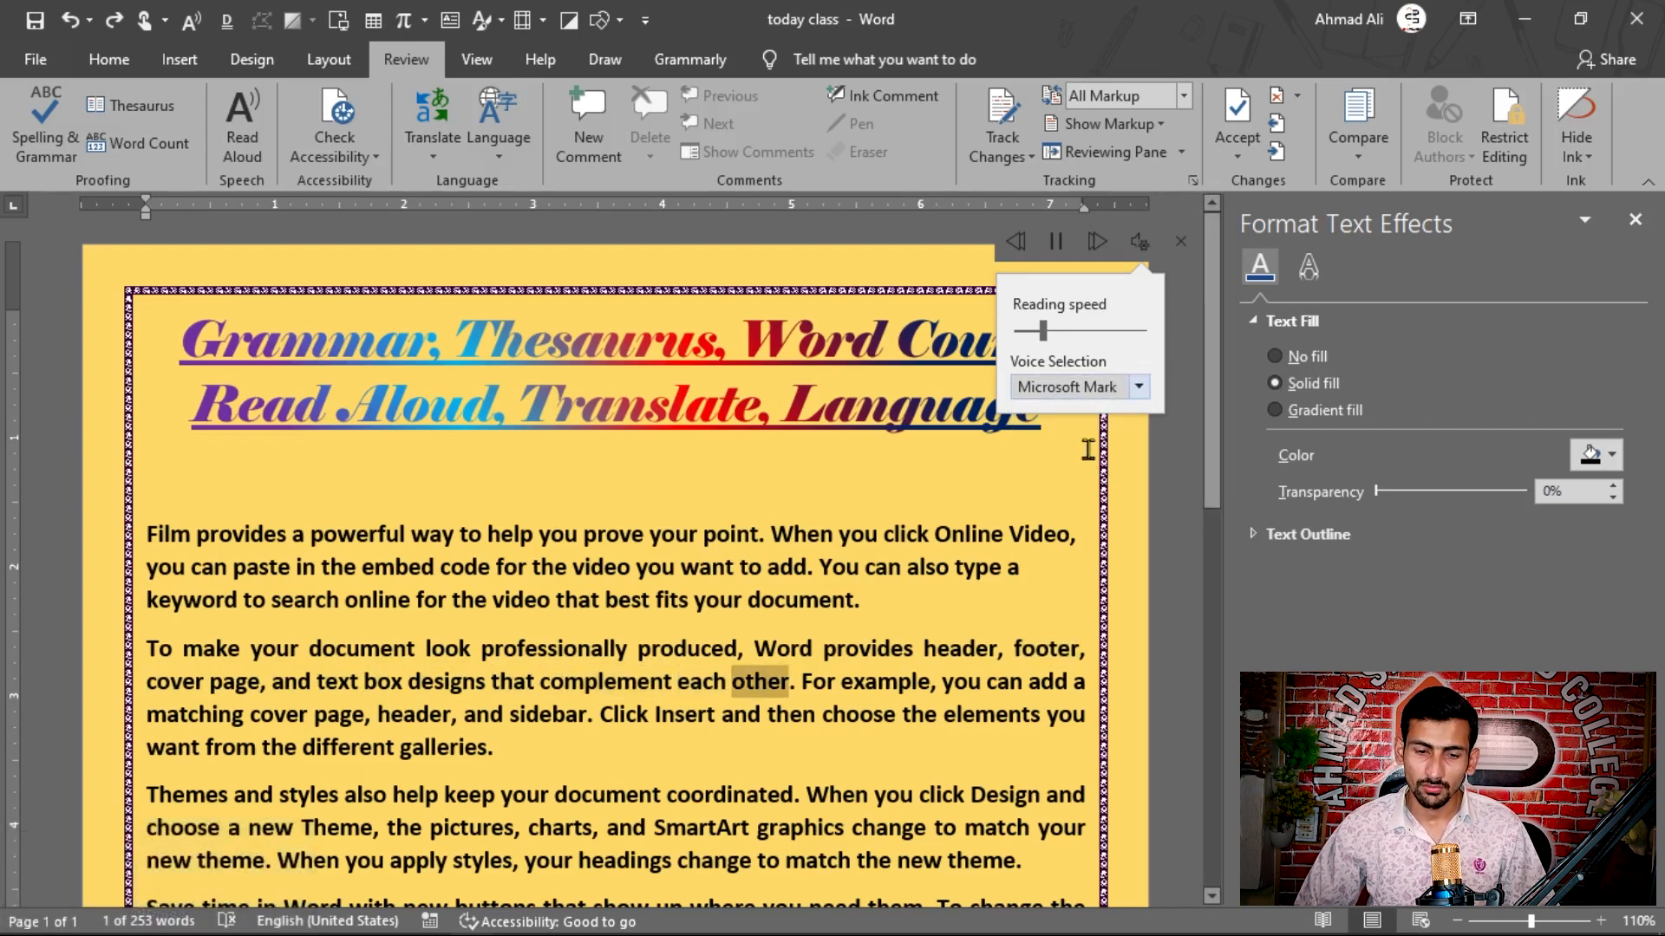
click(1082, 396)
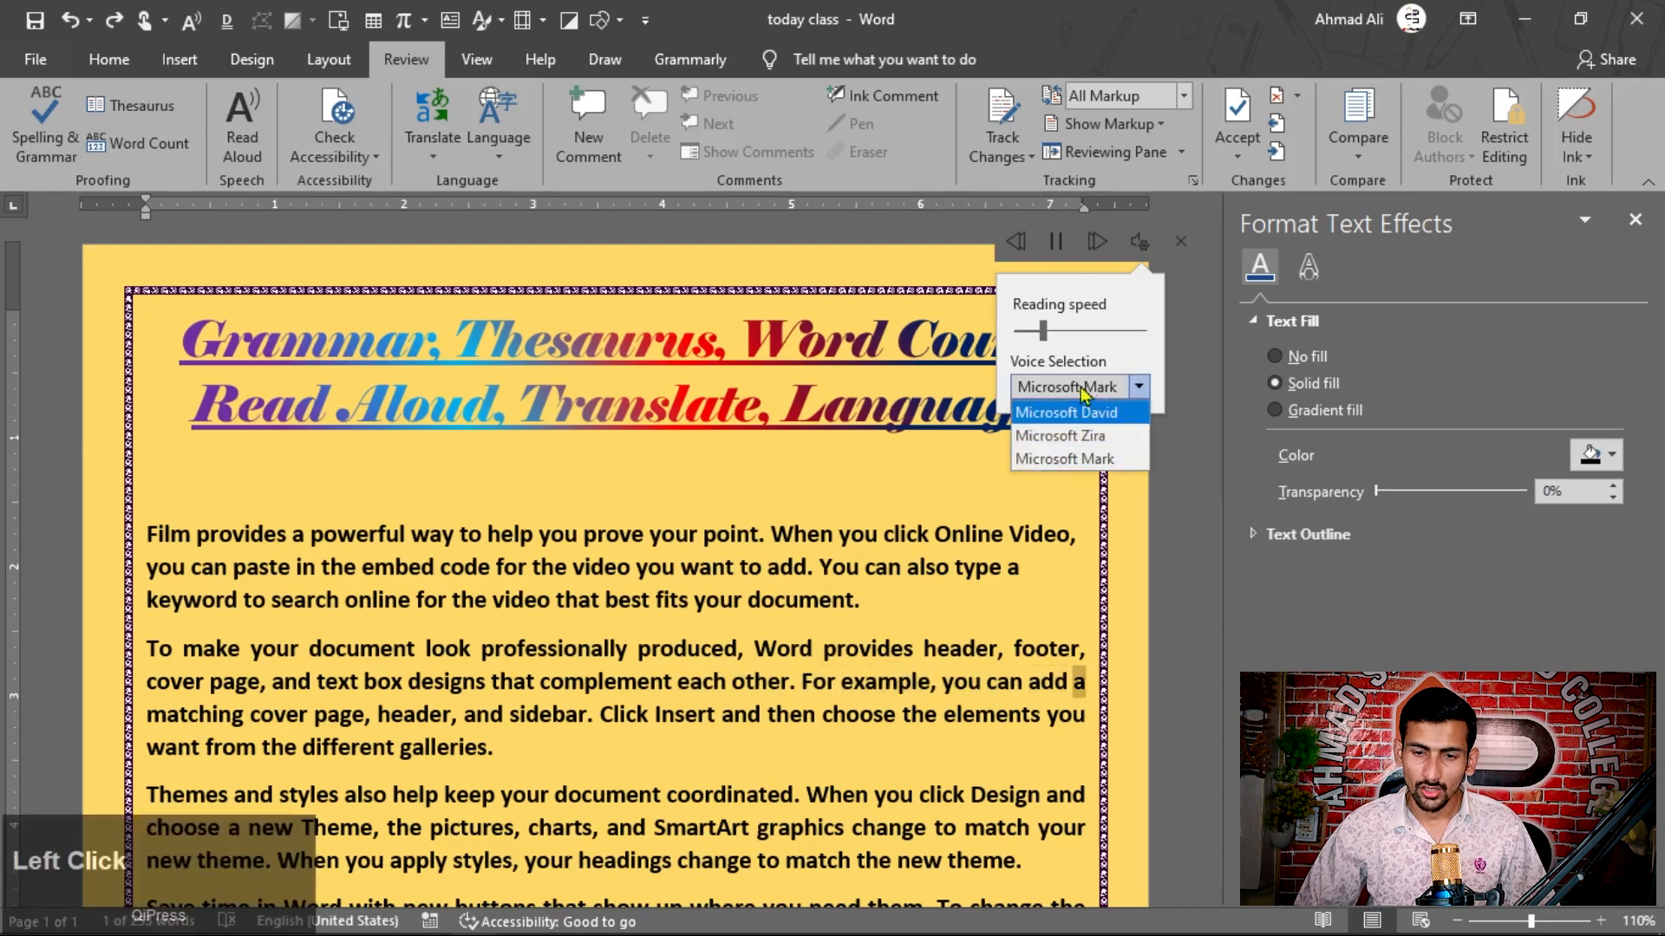
click(1086, 390)
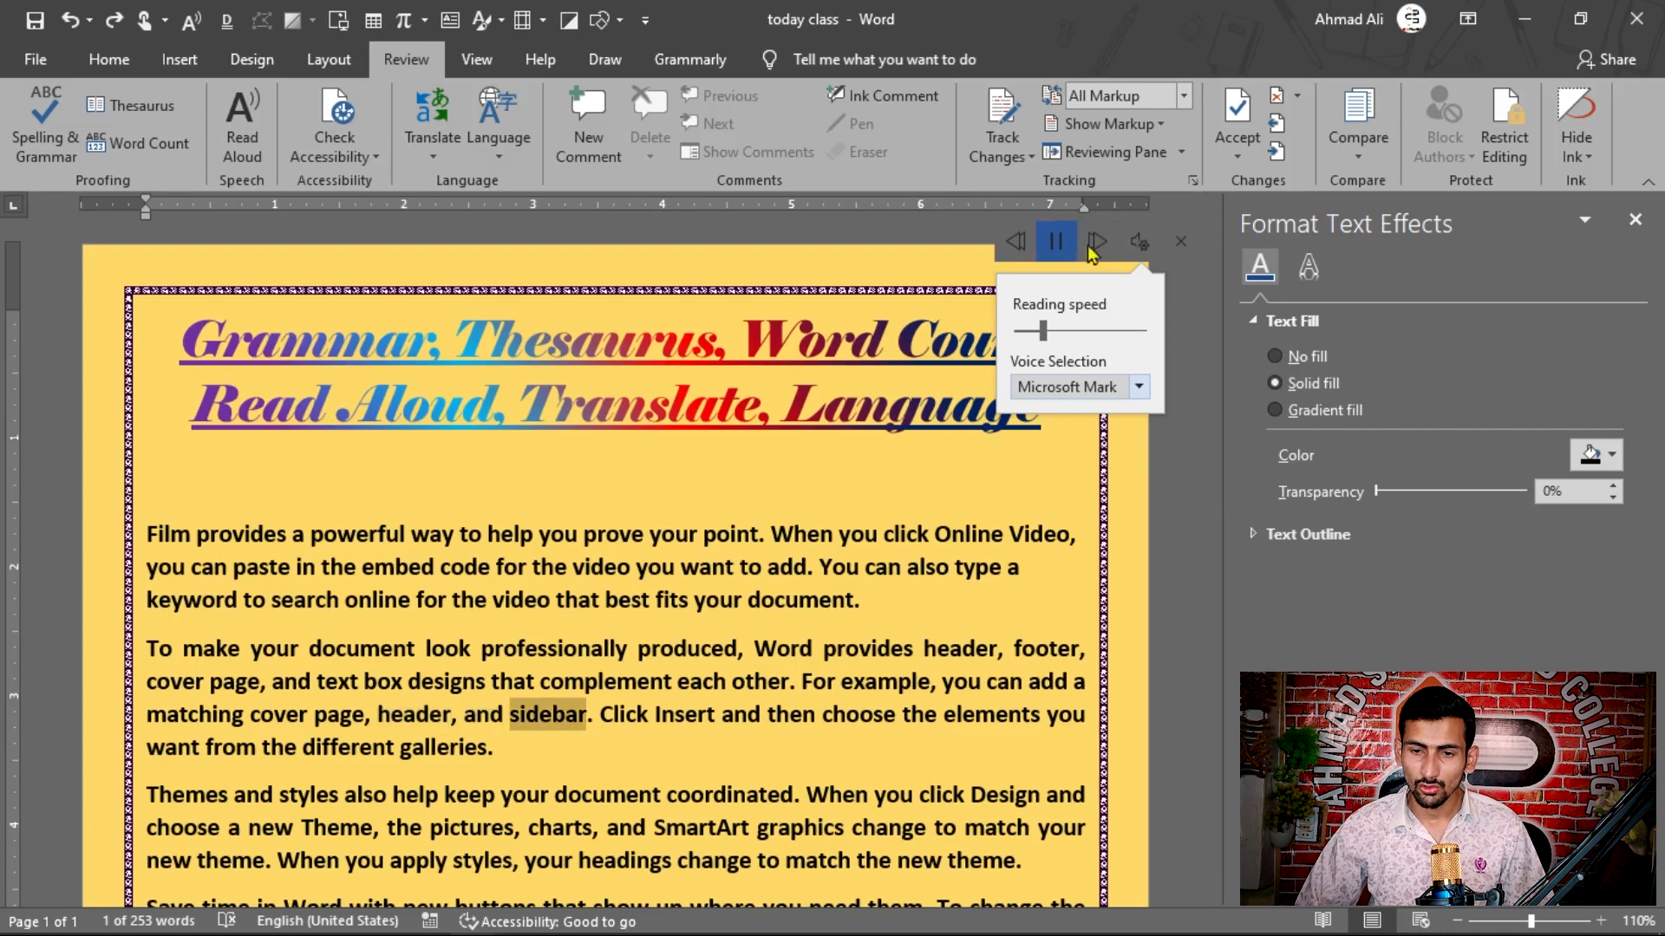
click(1186, 249)
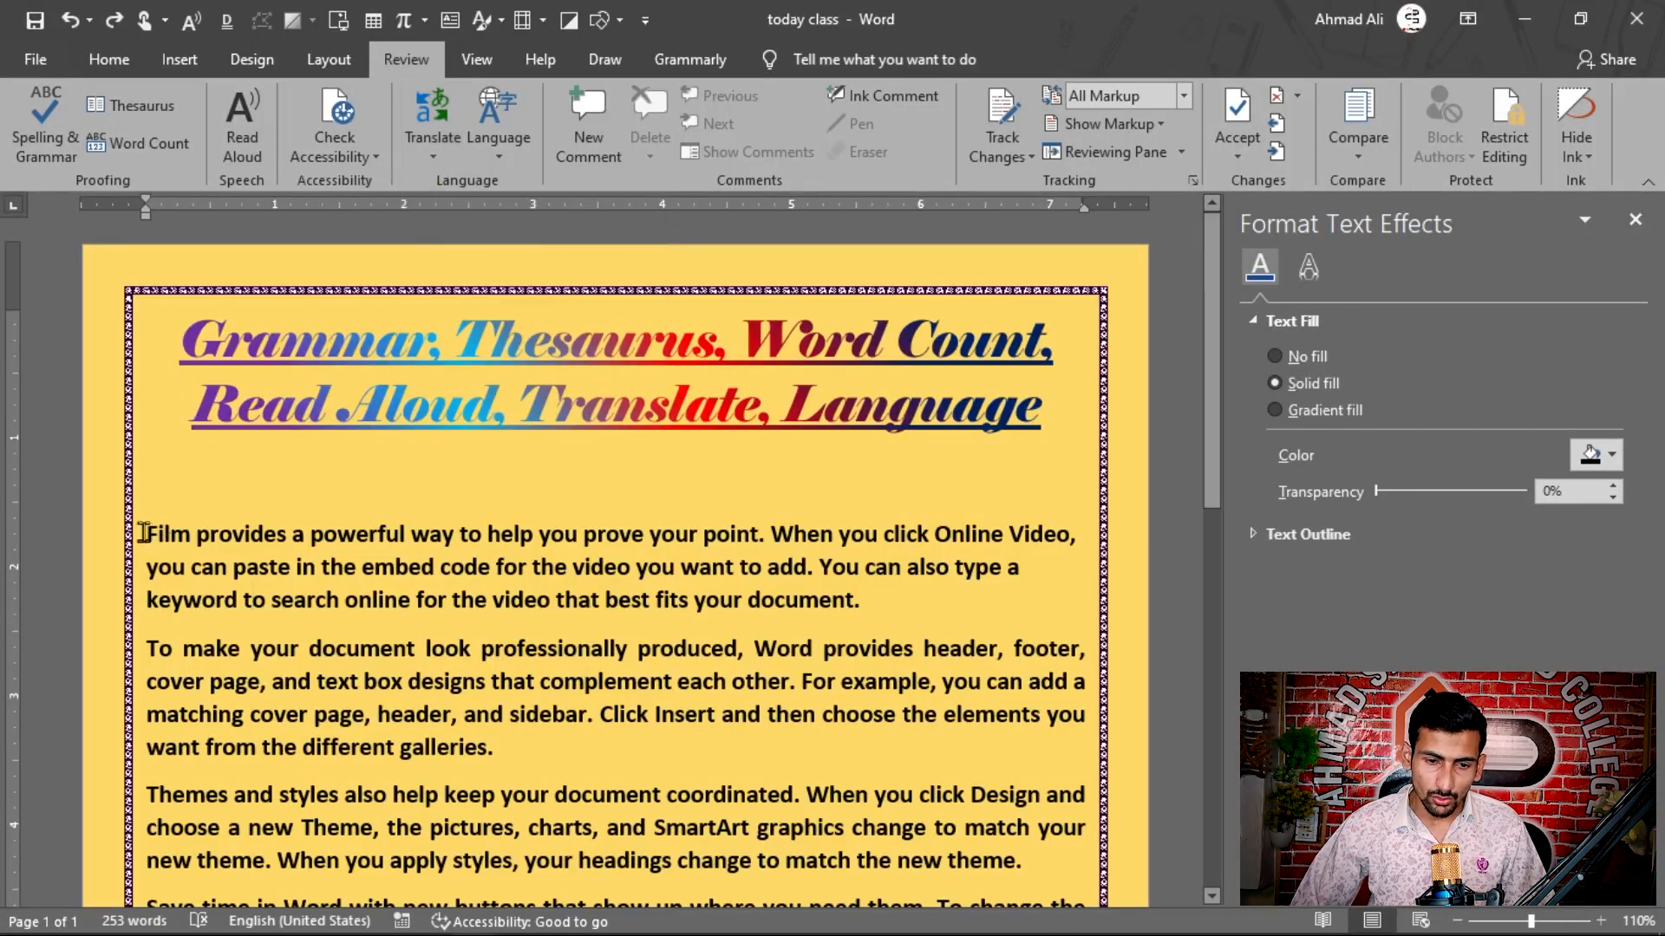
Step: Open the translation of the first body paragraph as a selection and widen the Translator pane slightly
drag(143, 533, 880, 601)
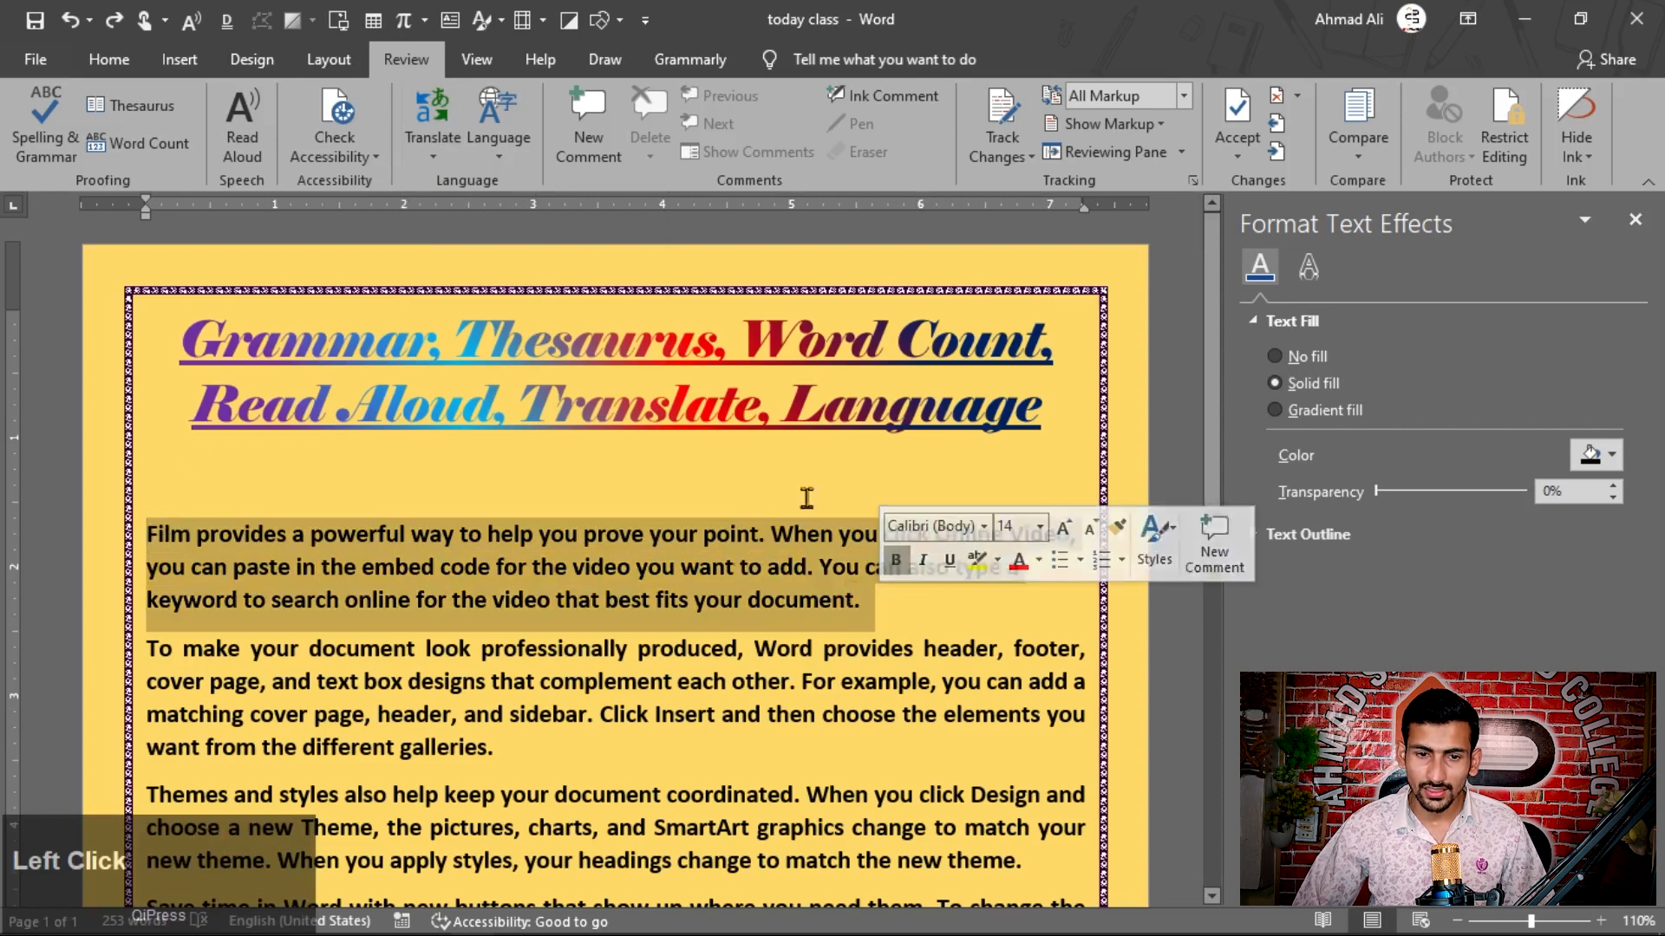
click(432, 158)
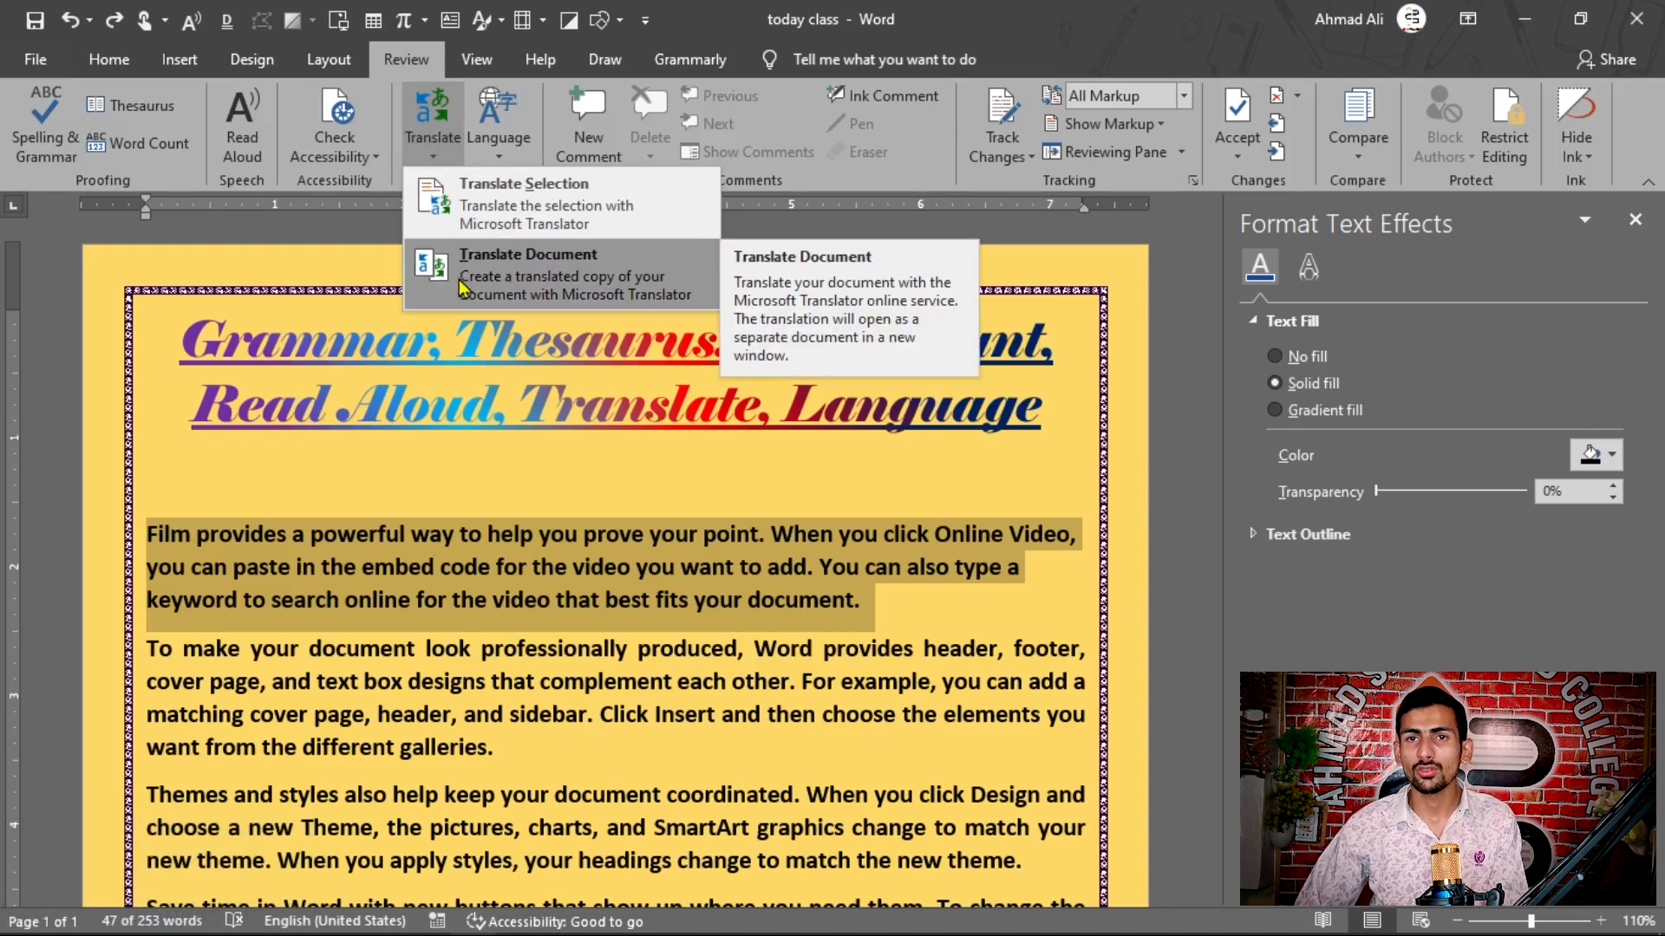
click(527, 210)
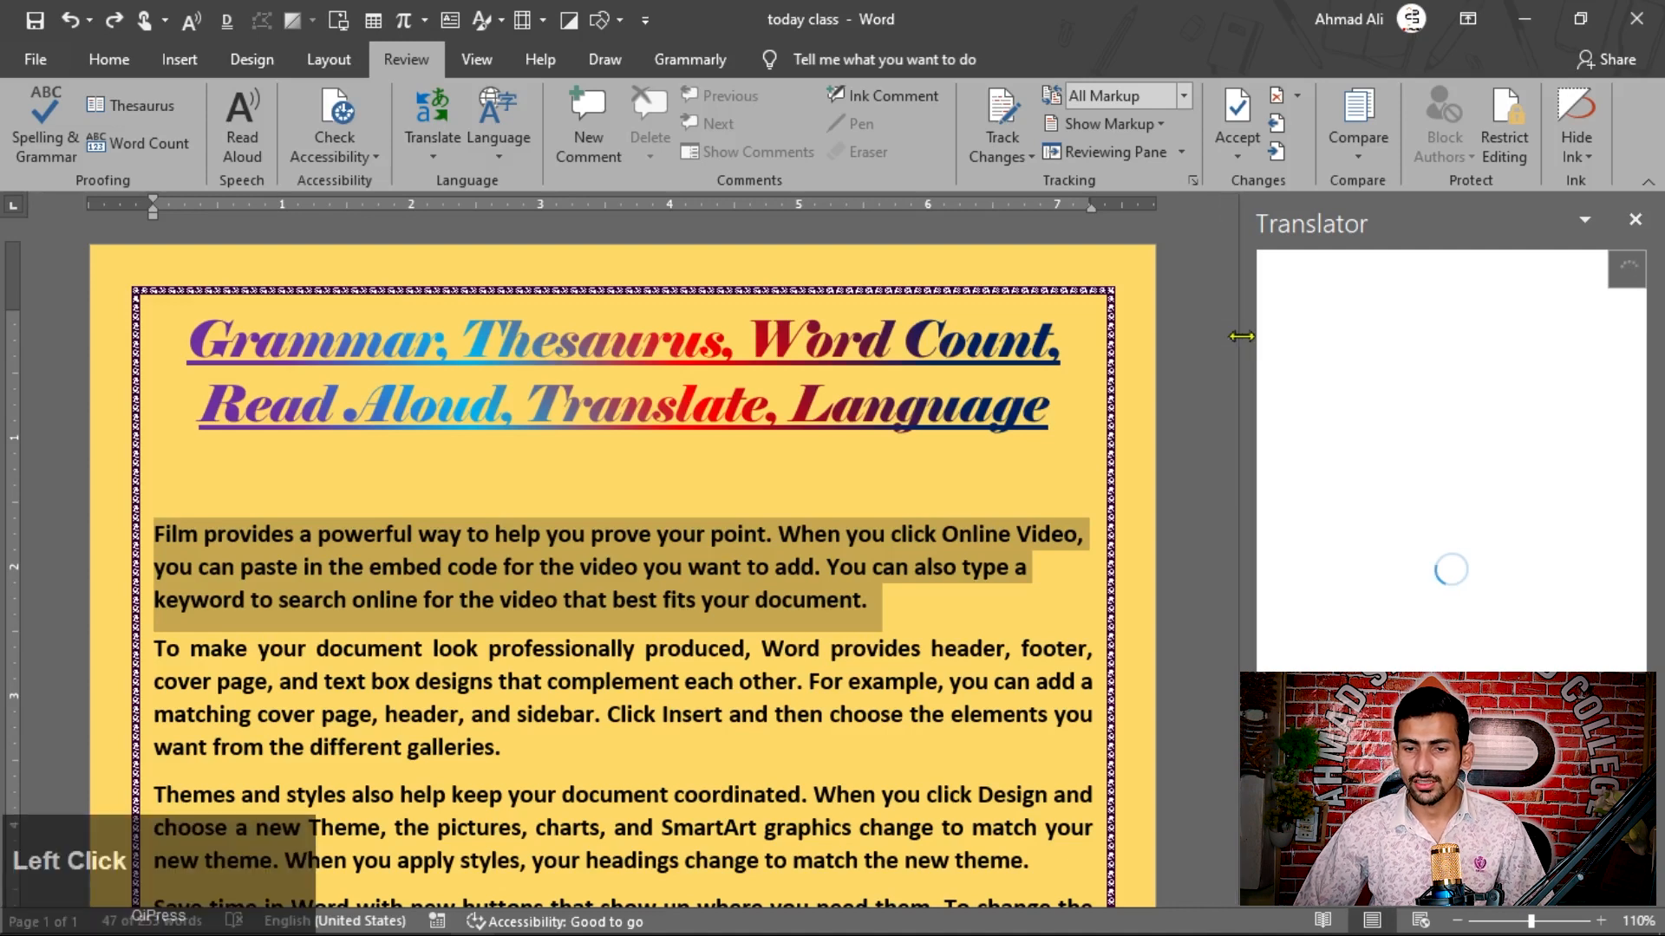
drag(1241, 336, 1193, 332)
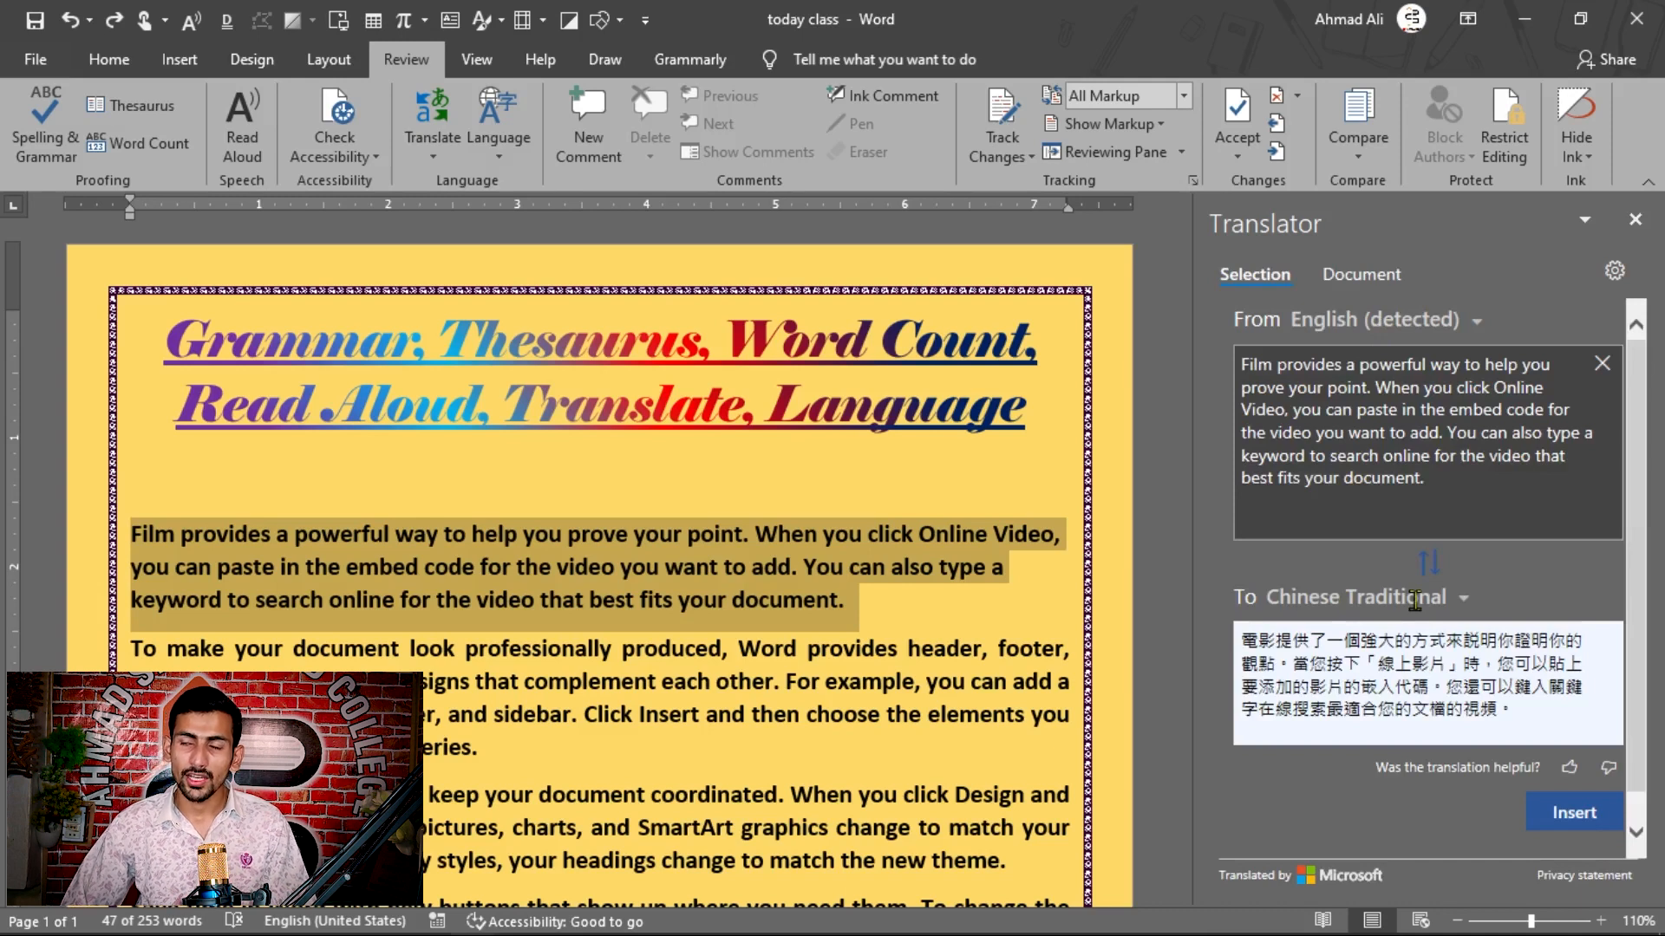
Step: Set the target language of the selection's translation to Urdu
click(1466, 604)
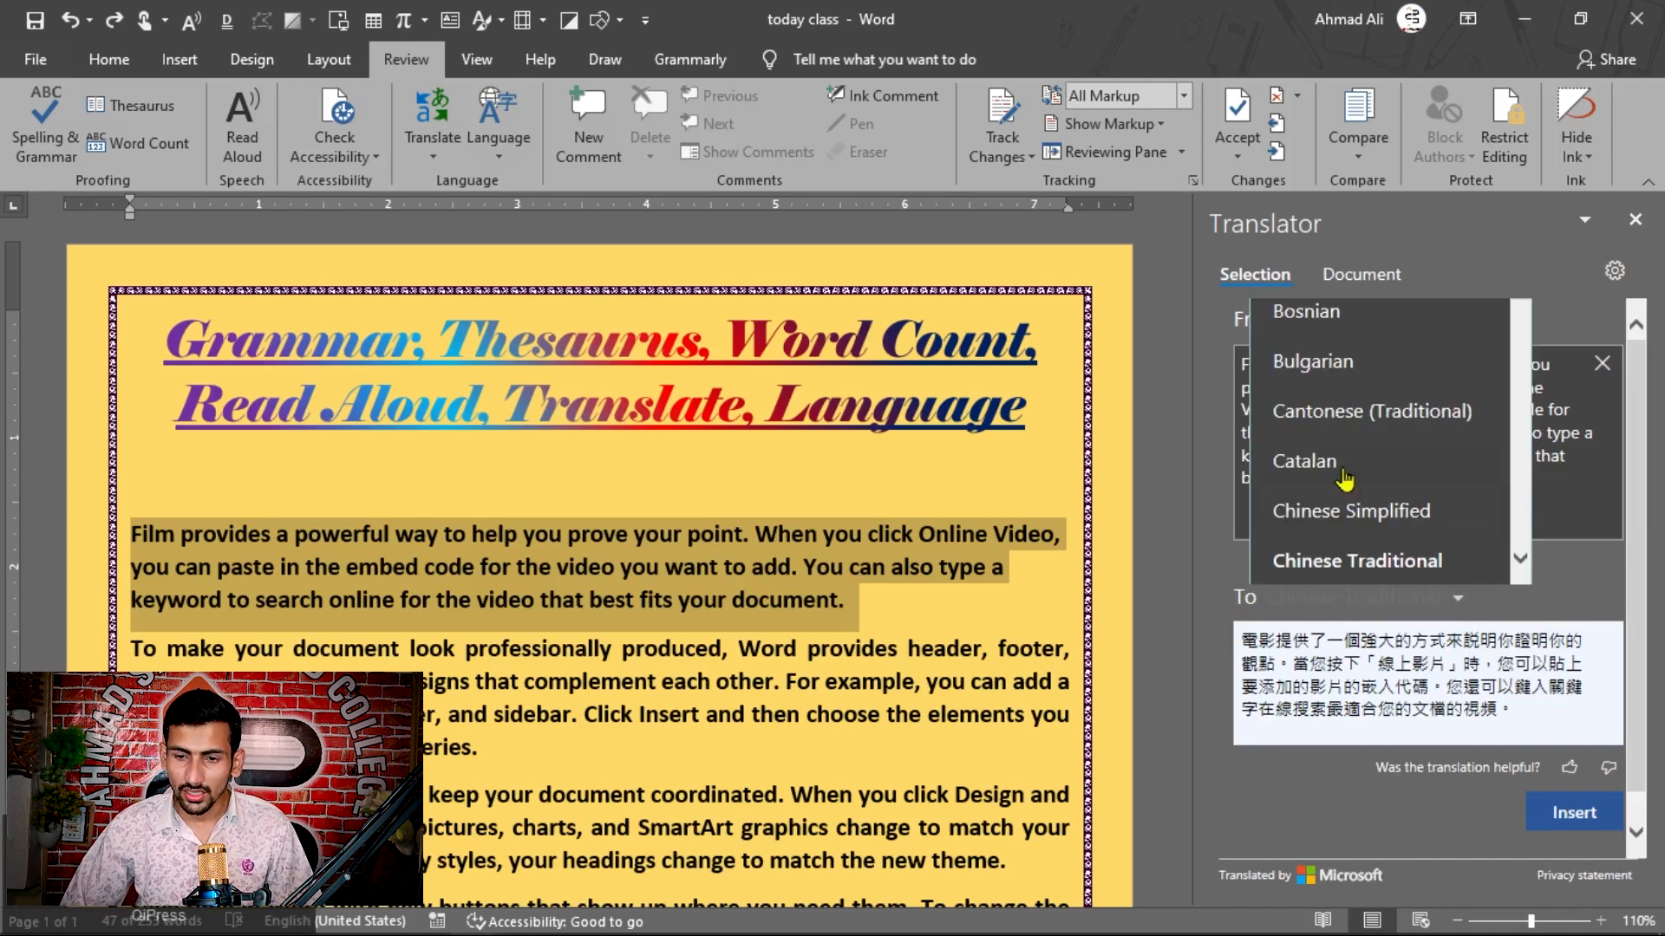
scroll(1413, 447, up, 3)
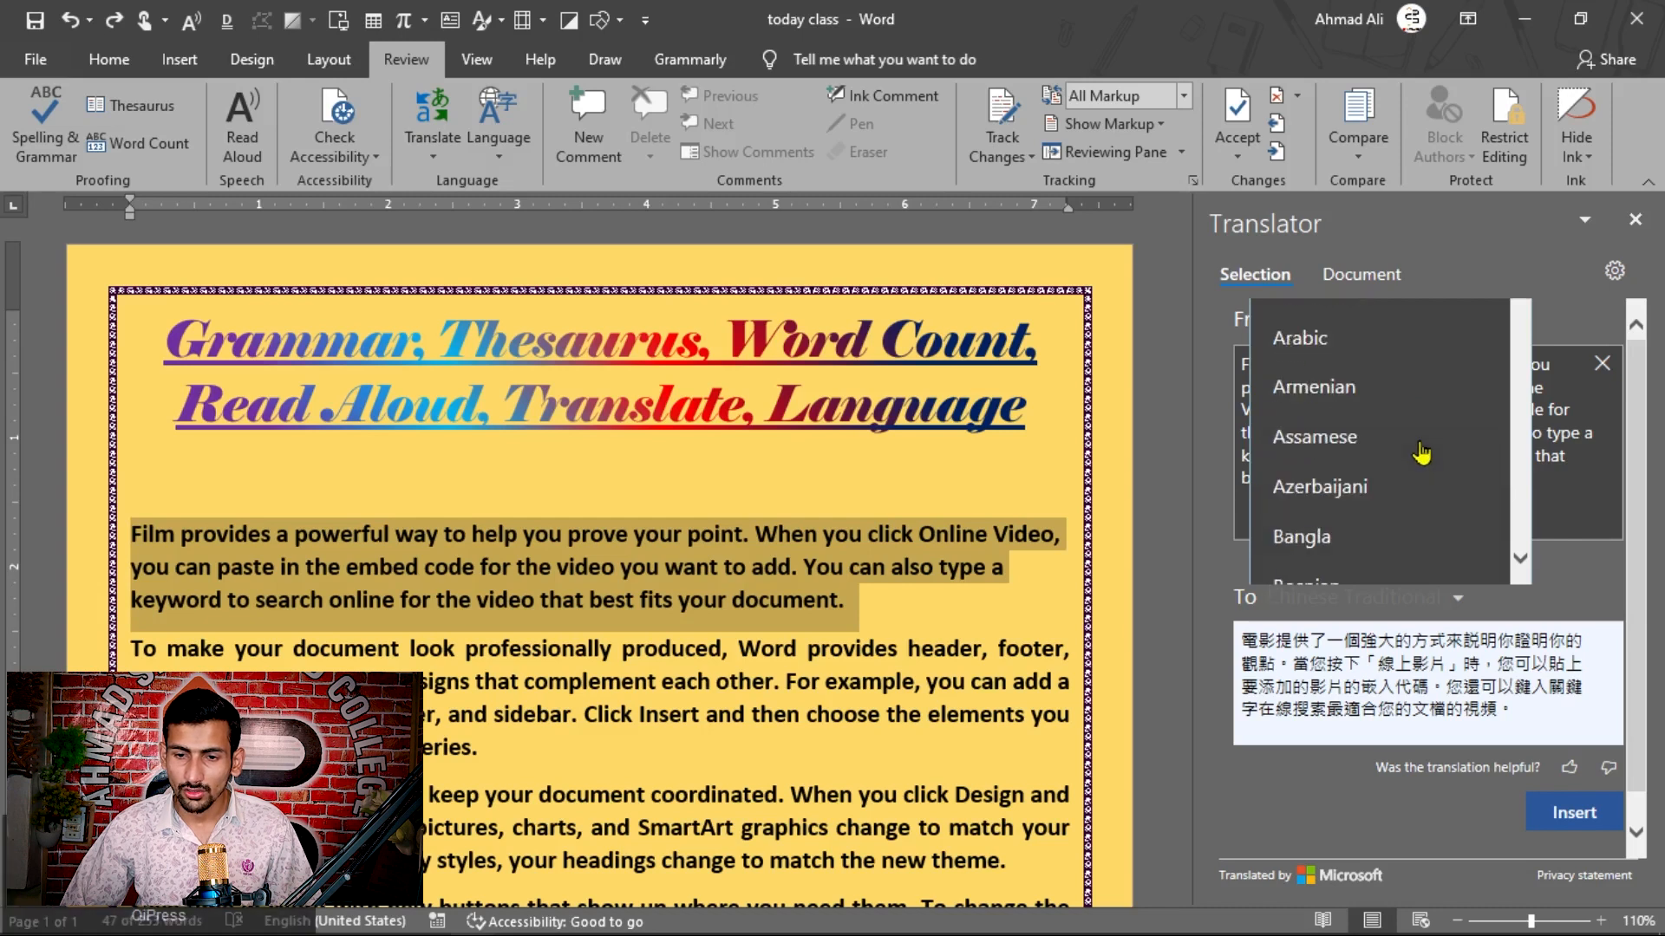
scroll(1422, 453, down, 15)
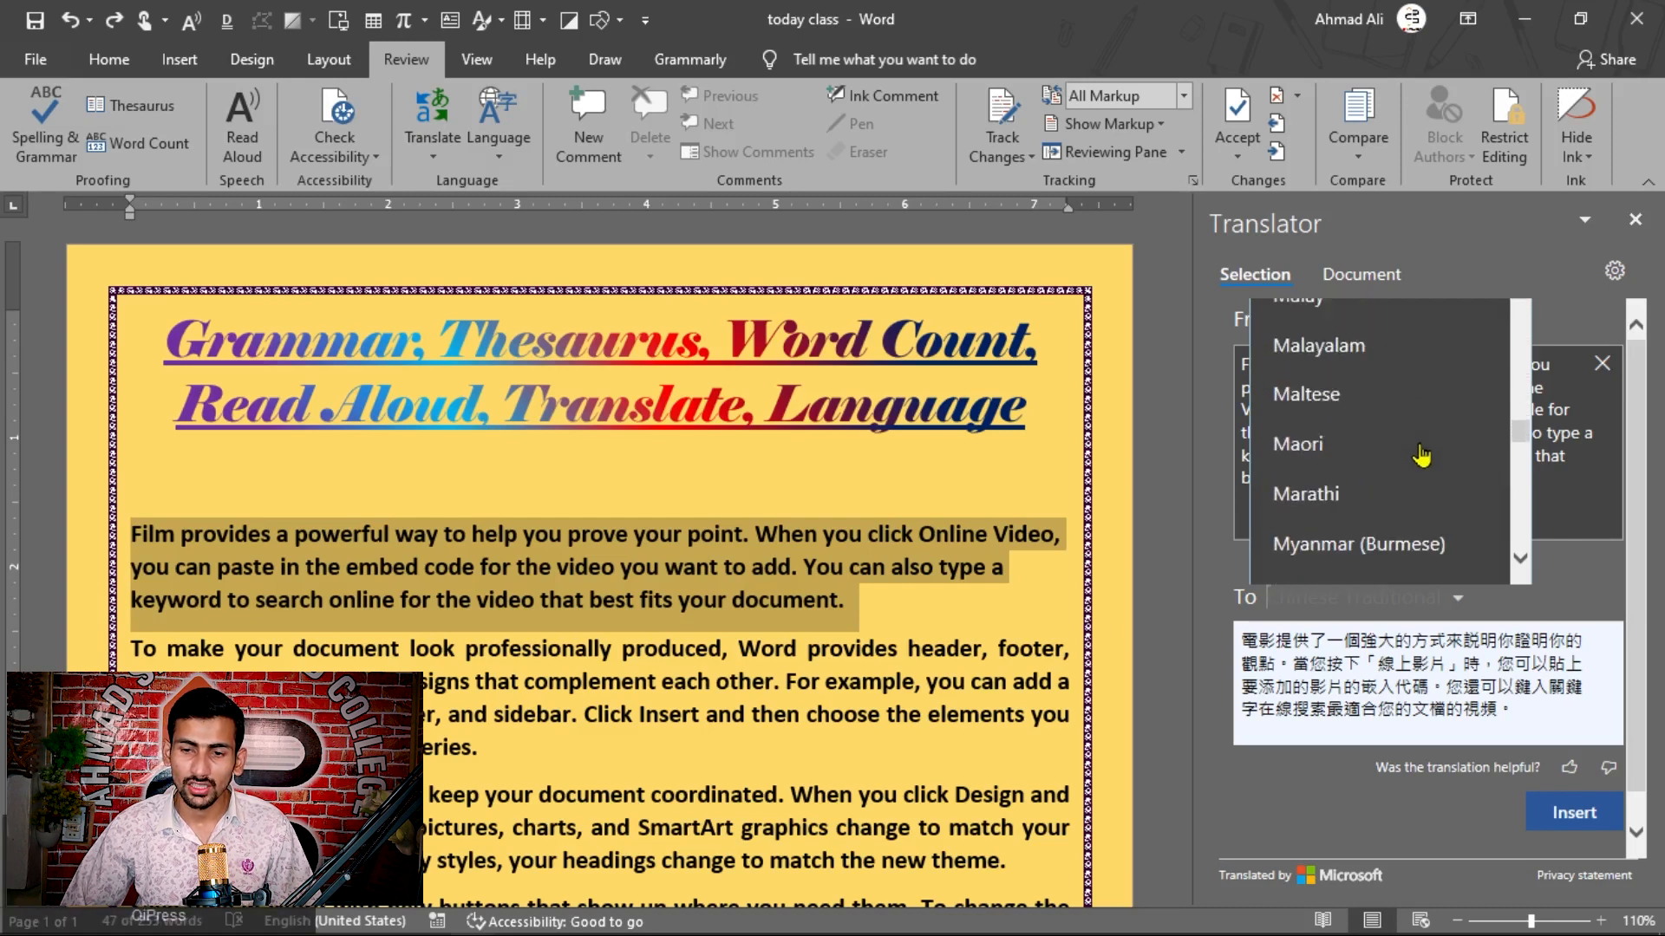
scroll(1422, 454, down, 12)
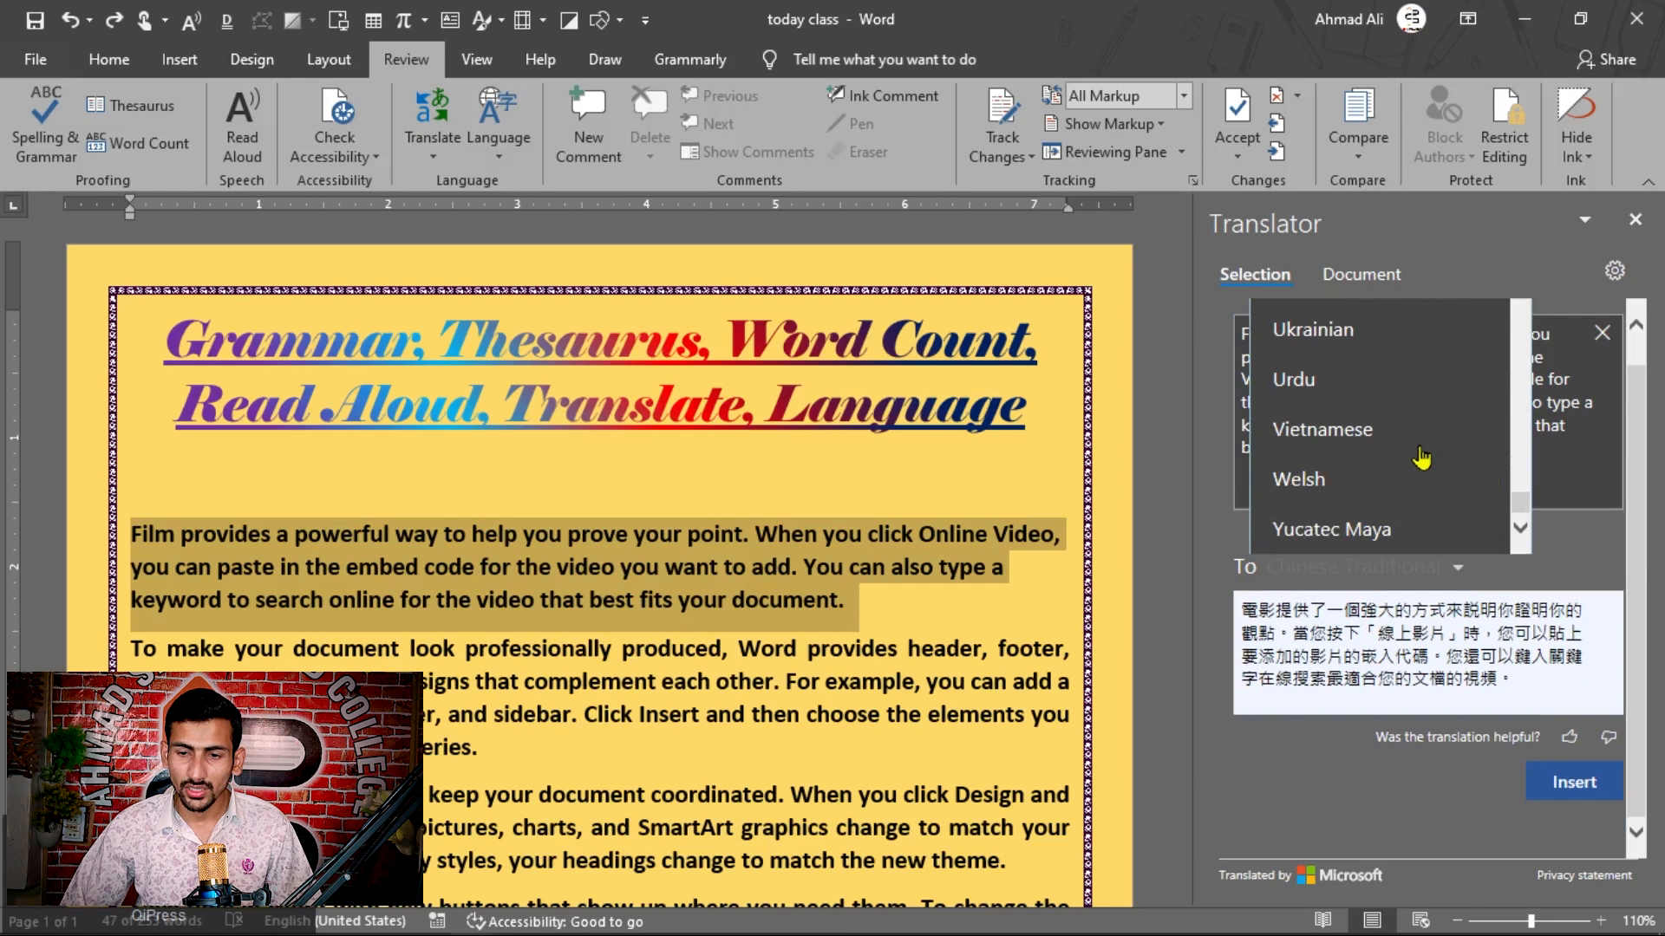
scroll(1424, 469, up, 1)
click(1297, 472)
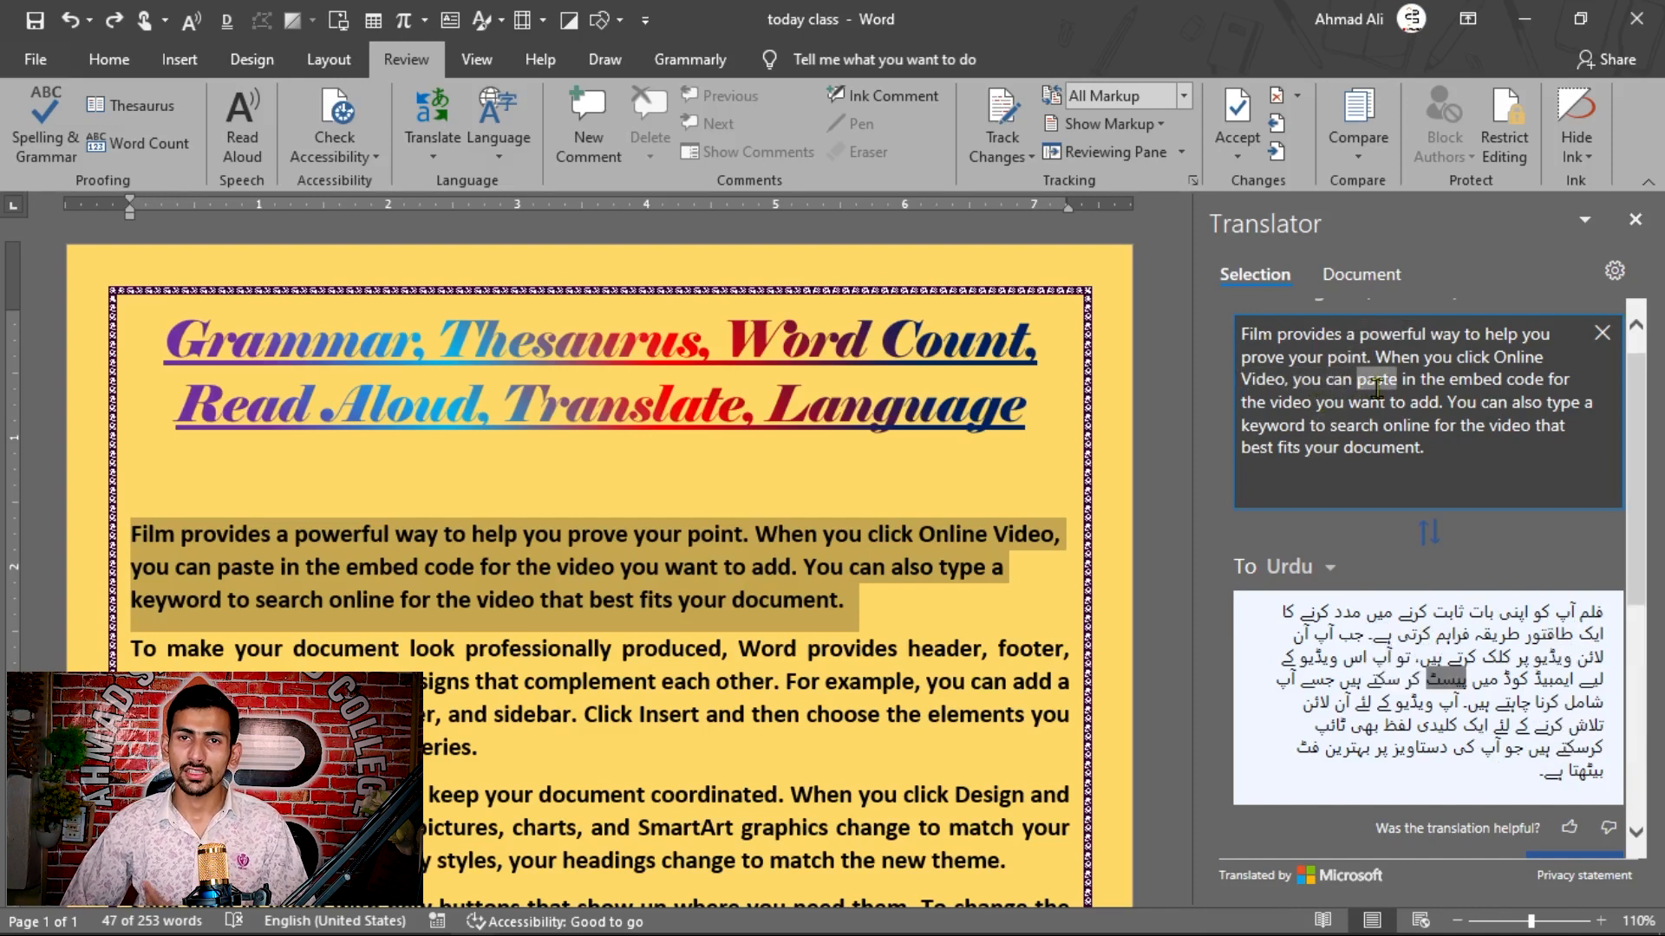
Step: Add an empty paragraph after the first body paragraph and insert the Urdu translation there
click(877, 611)
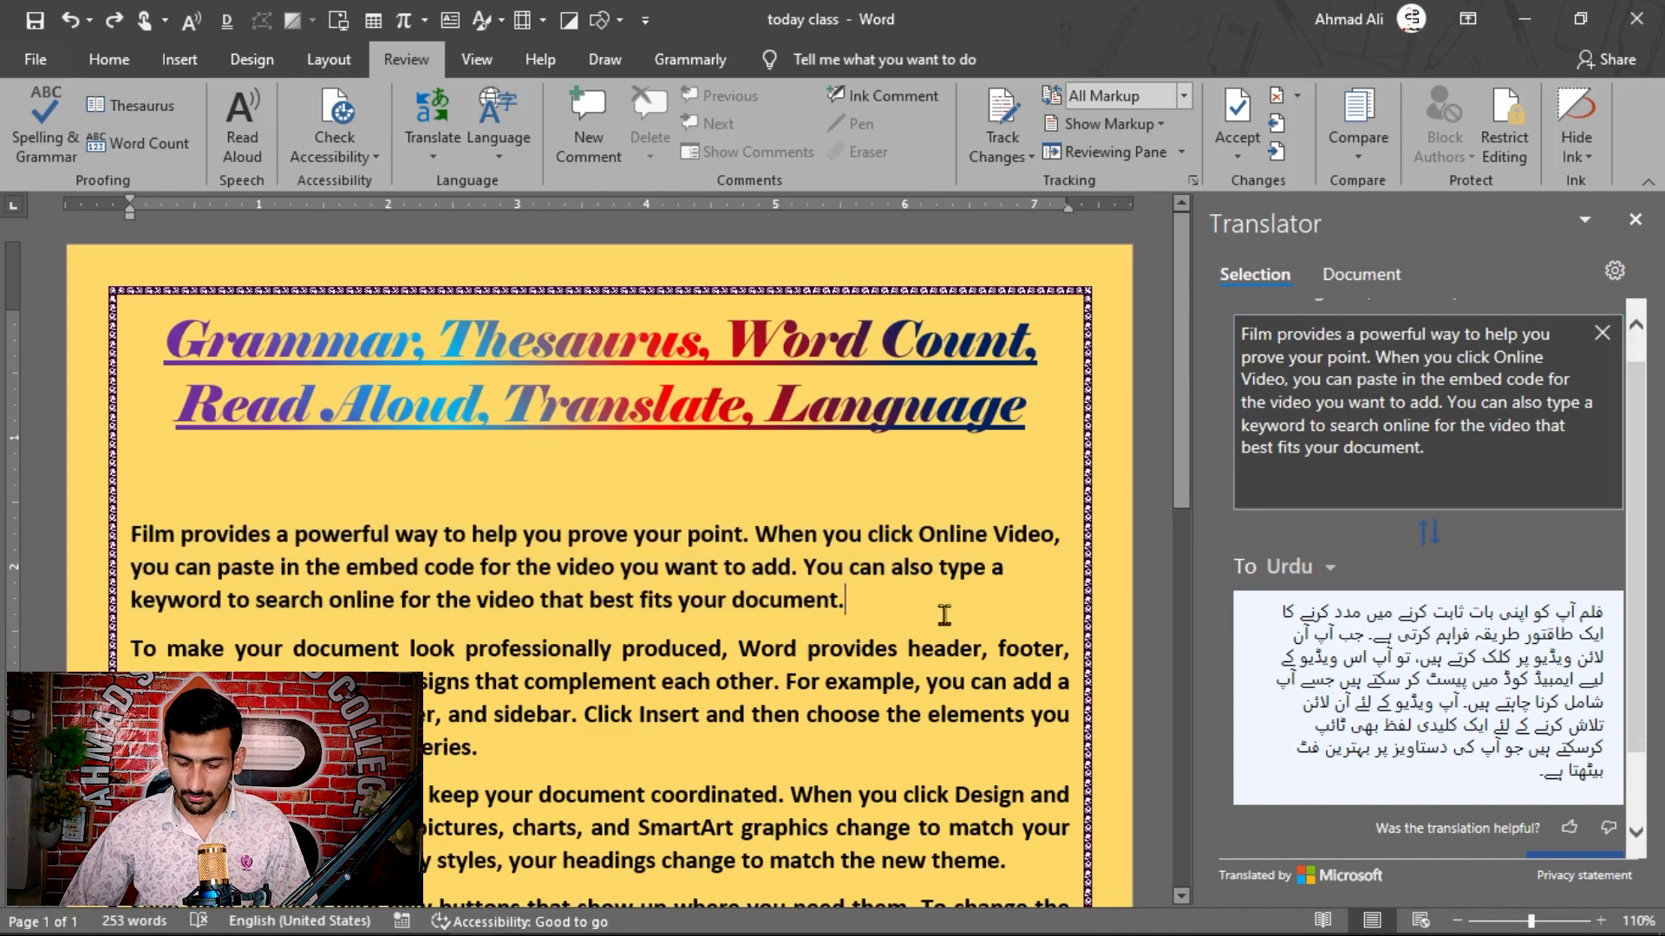
key(Return)
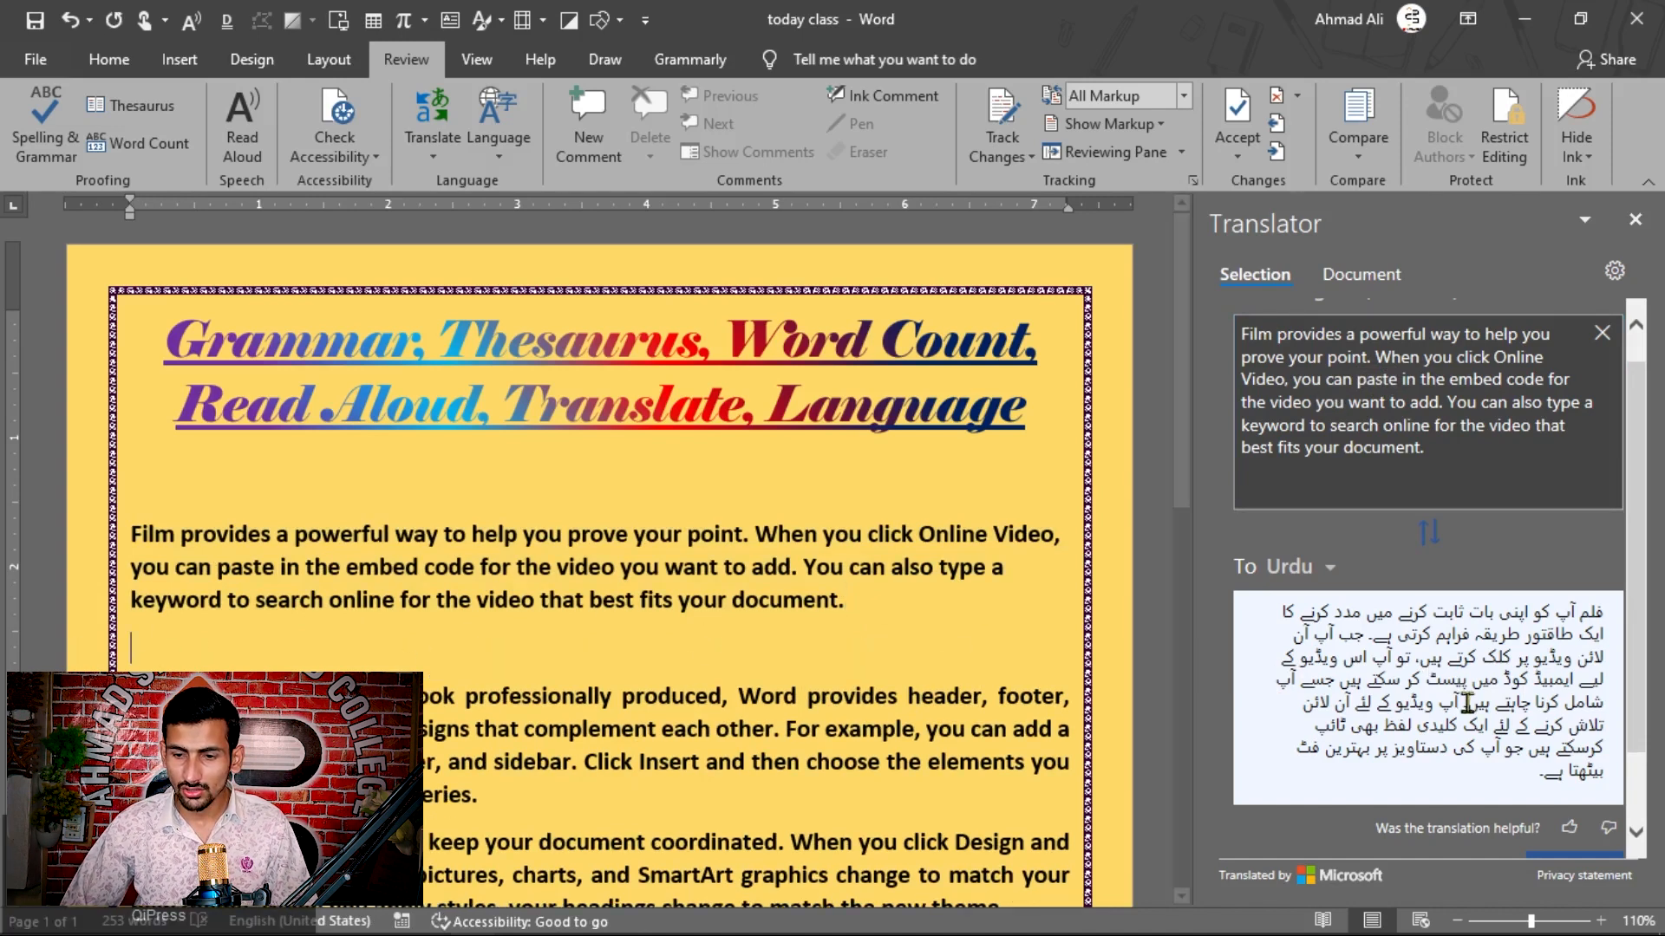
scroll(1645, 630, down, 1)
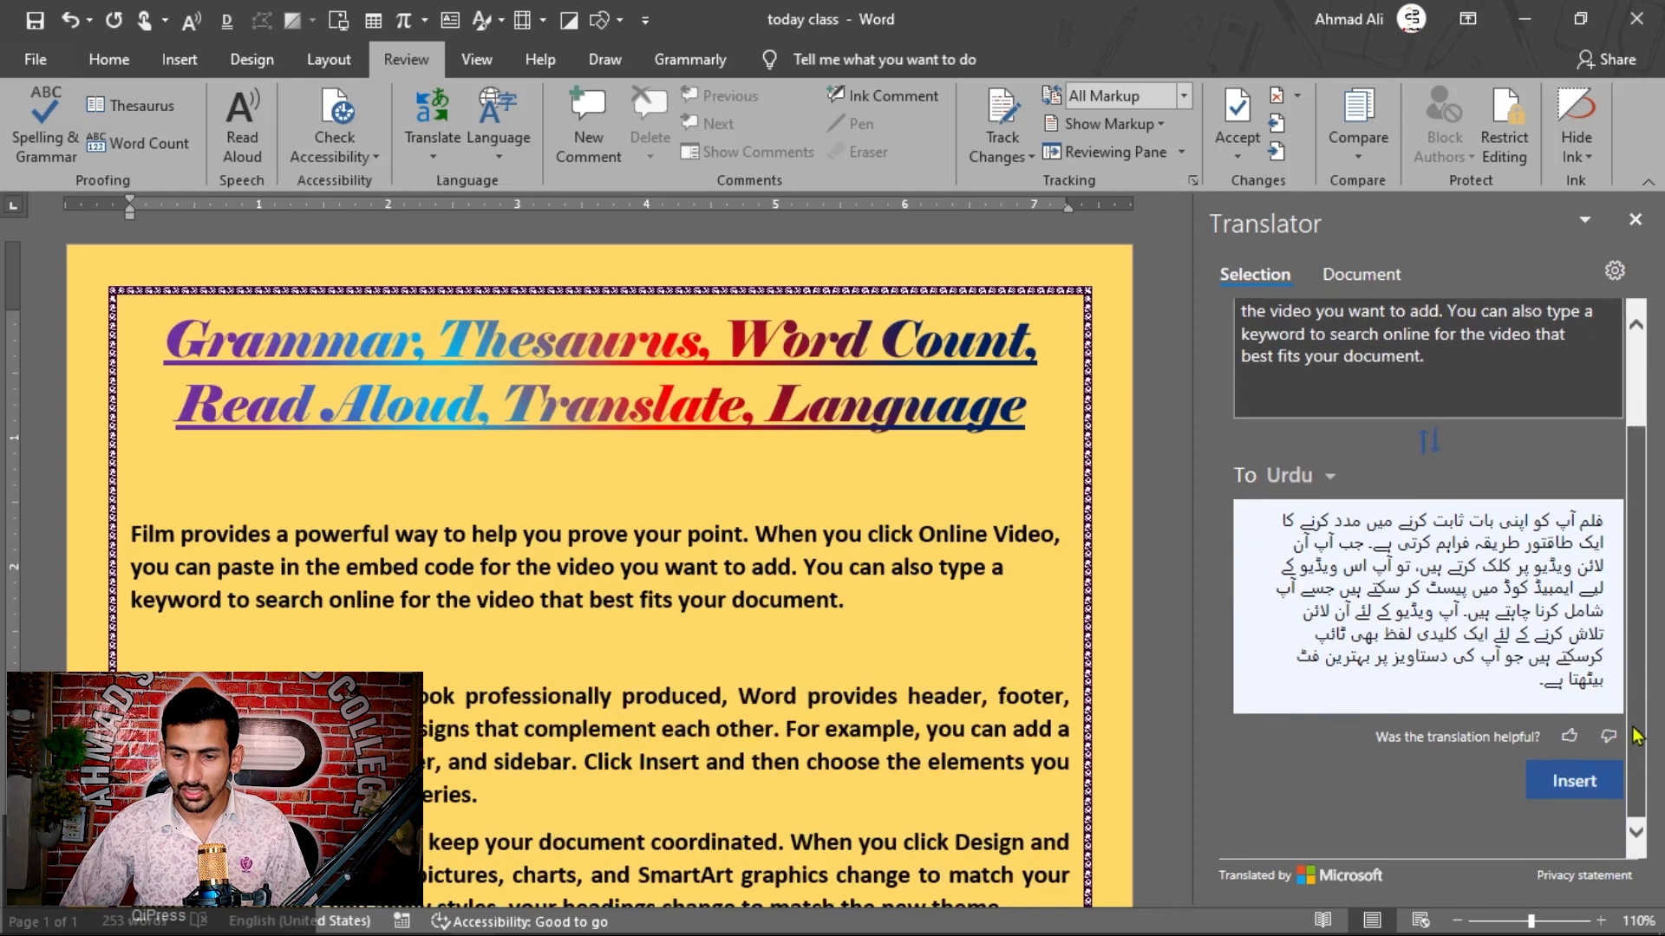
click(1583, 783)
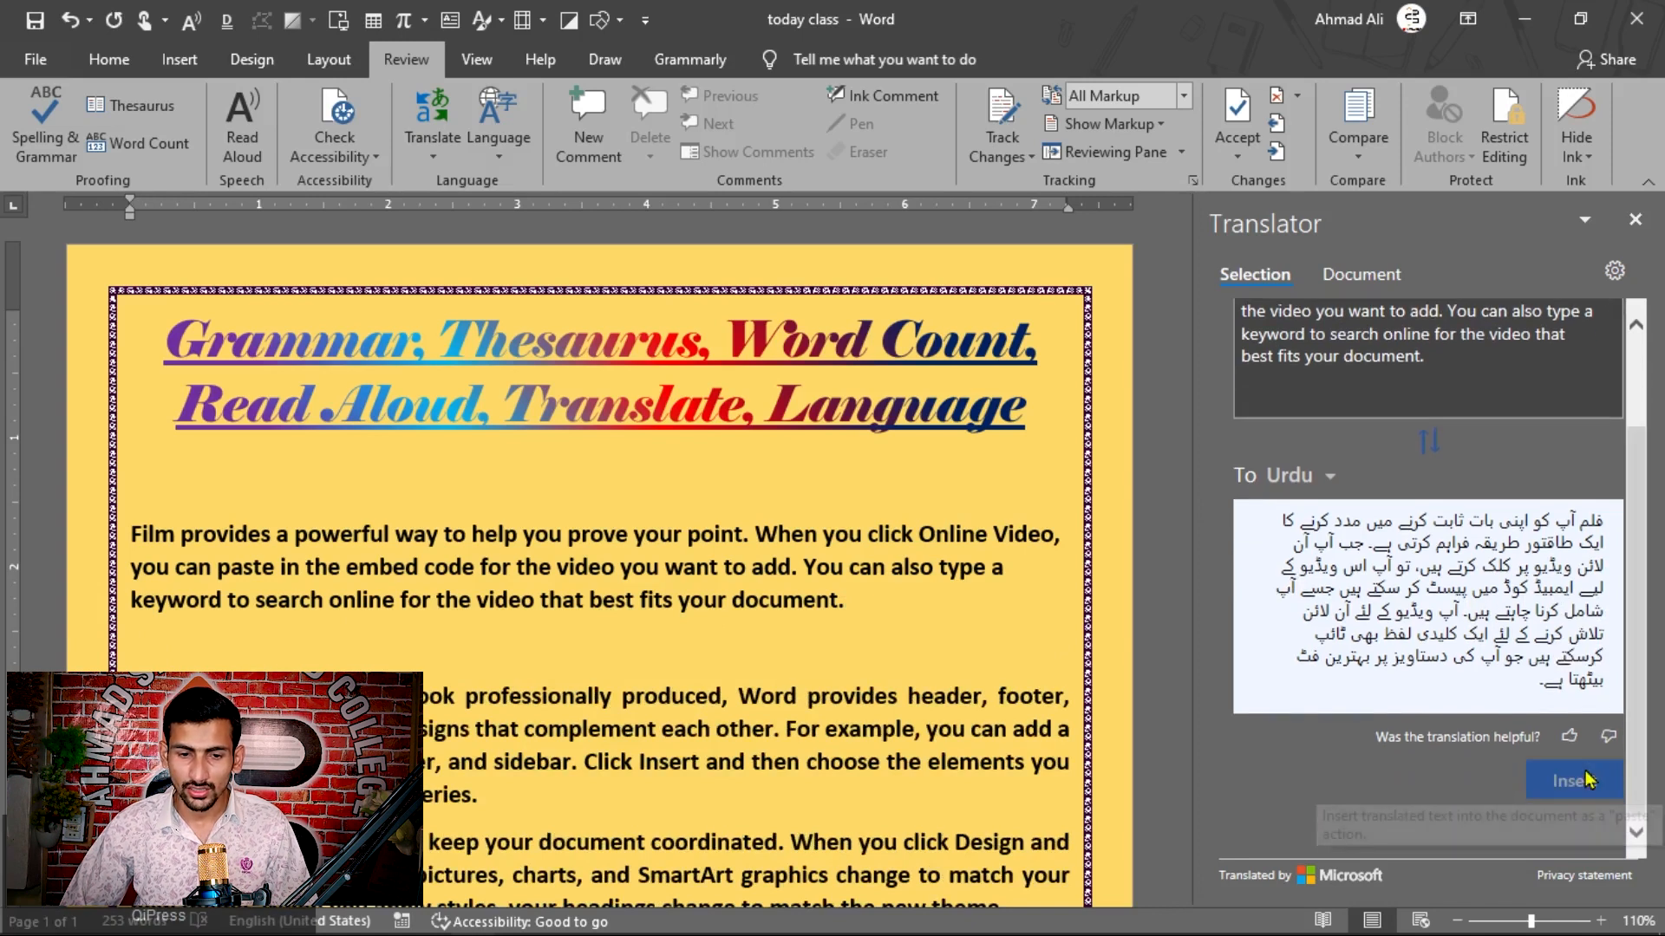
Step: Review the Office language preferences and the list of authoring languages that can be added, without adding any
scroll(469, 536, up, 1)
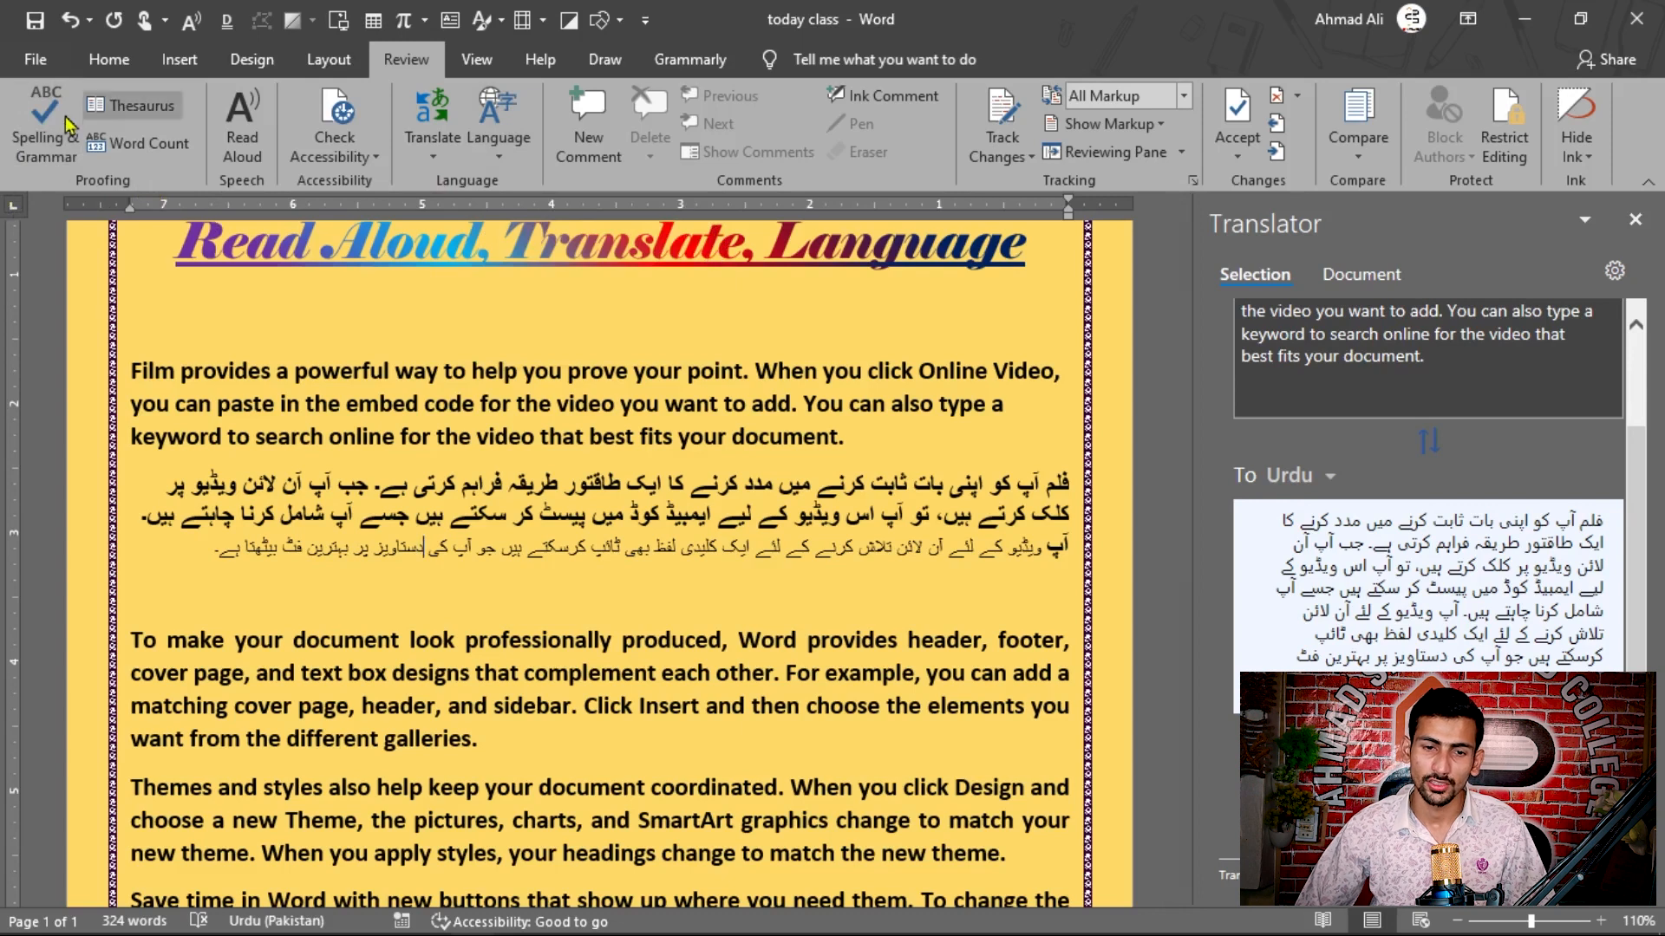
click(497, 162)
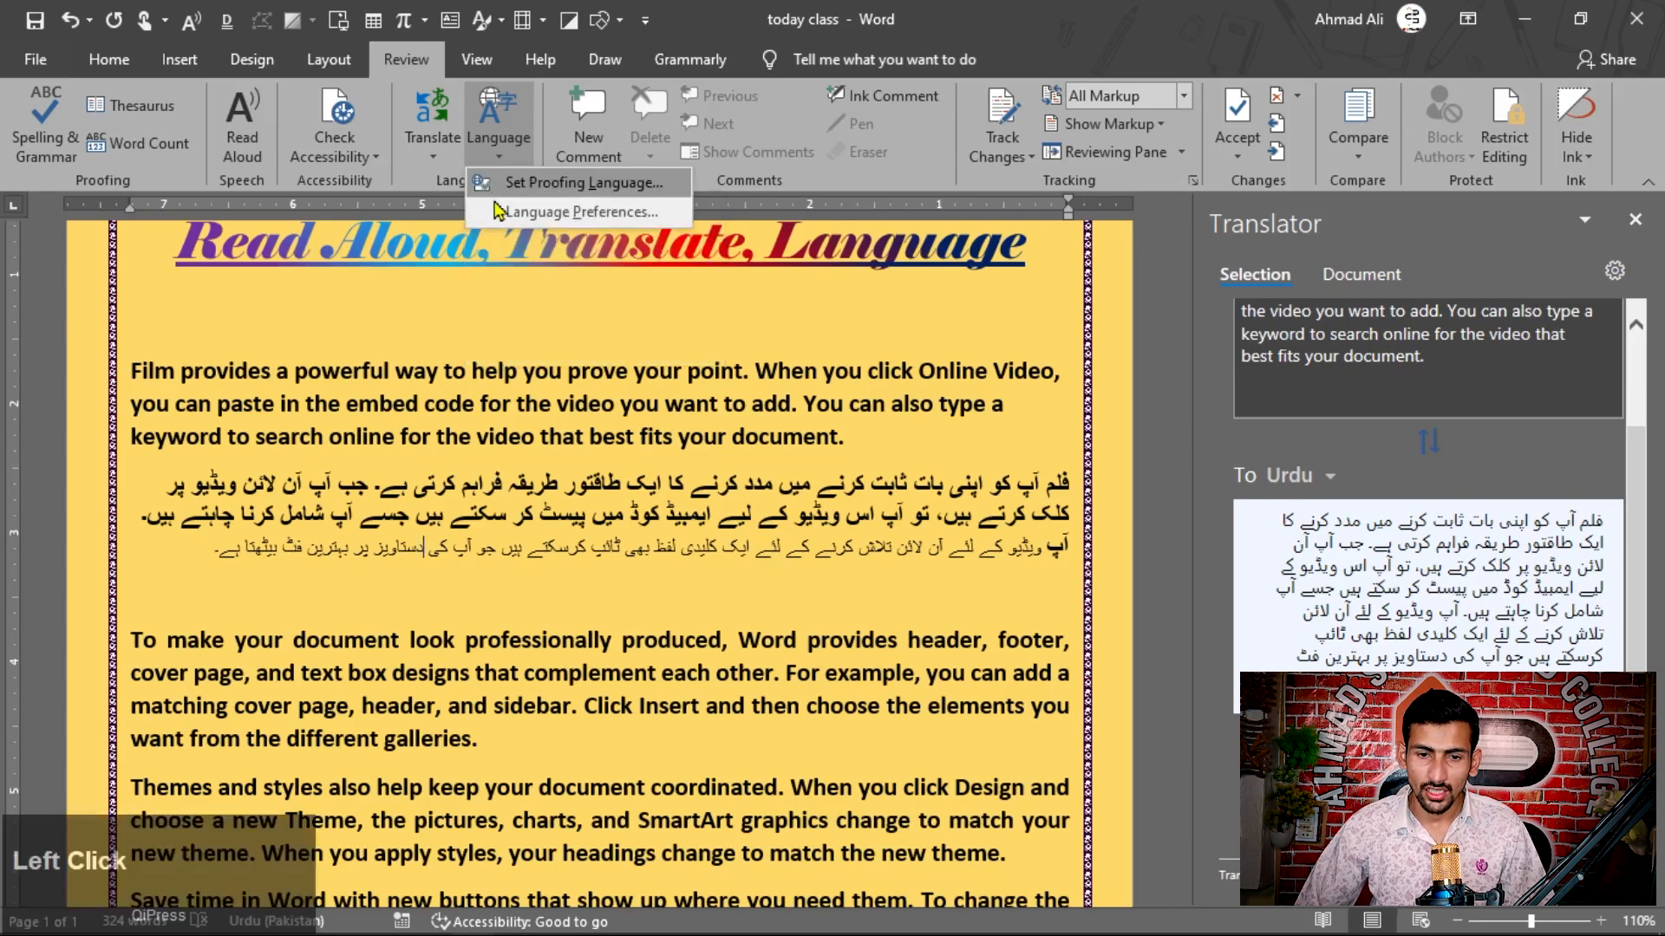
click(575, 221)
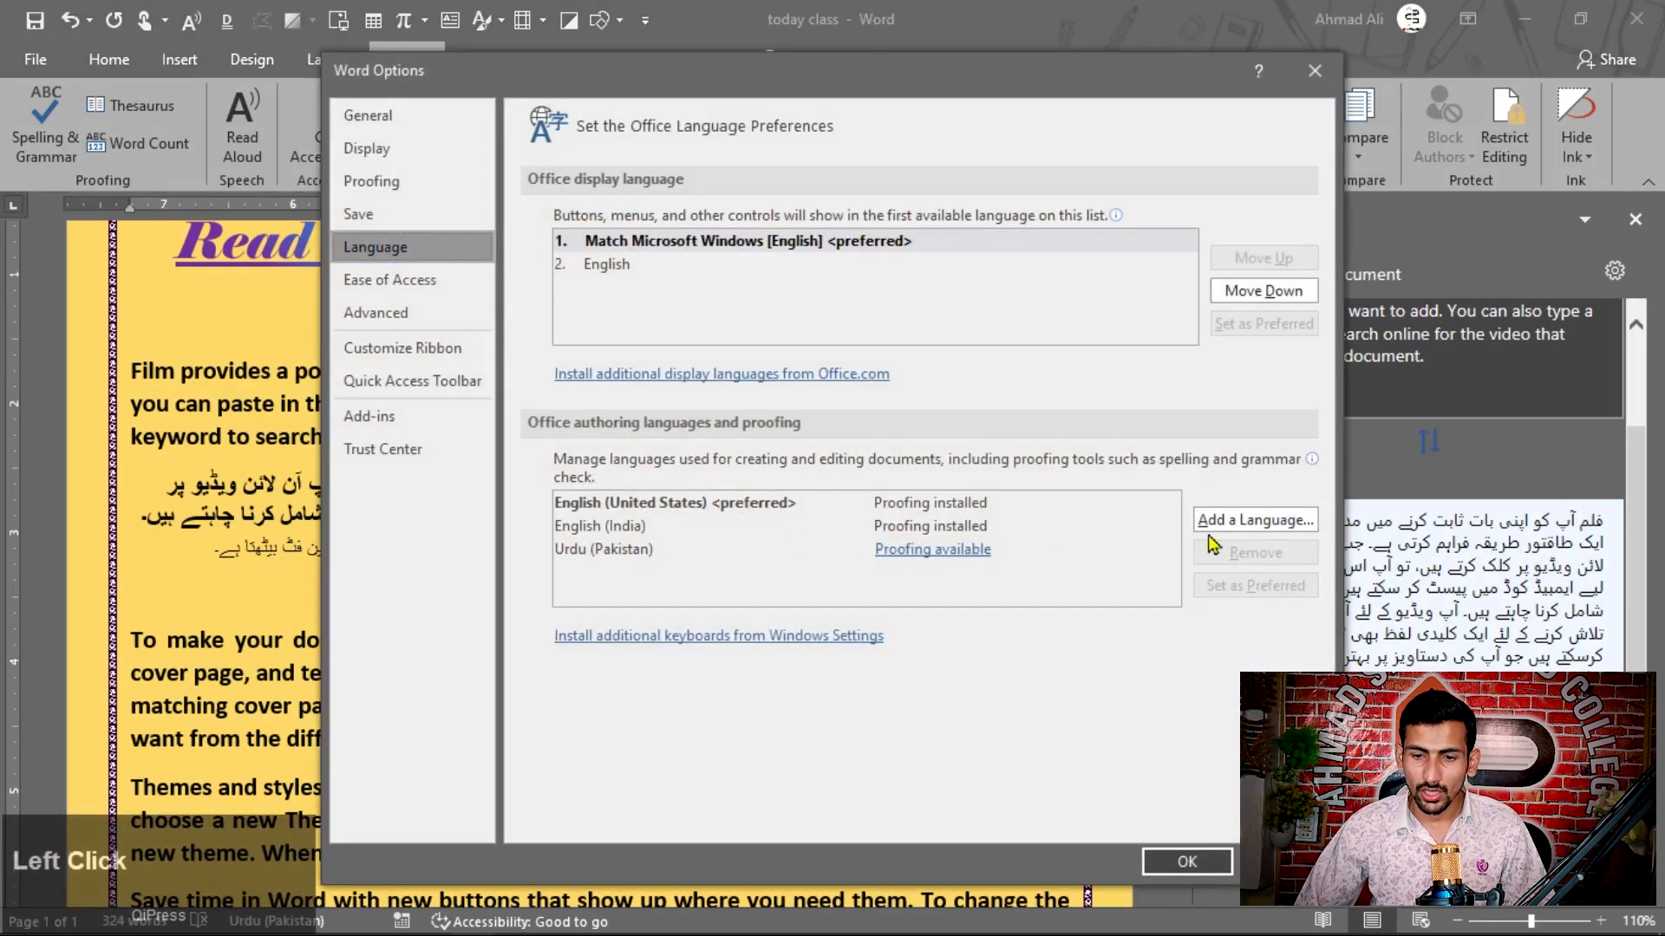
click(1259, 520)
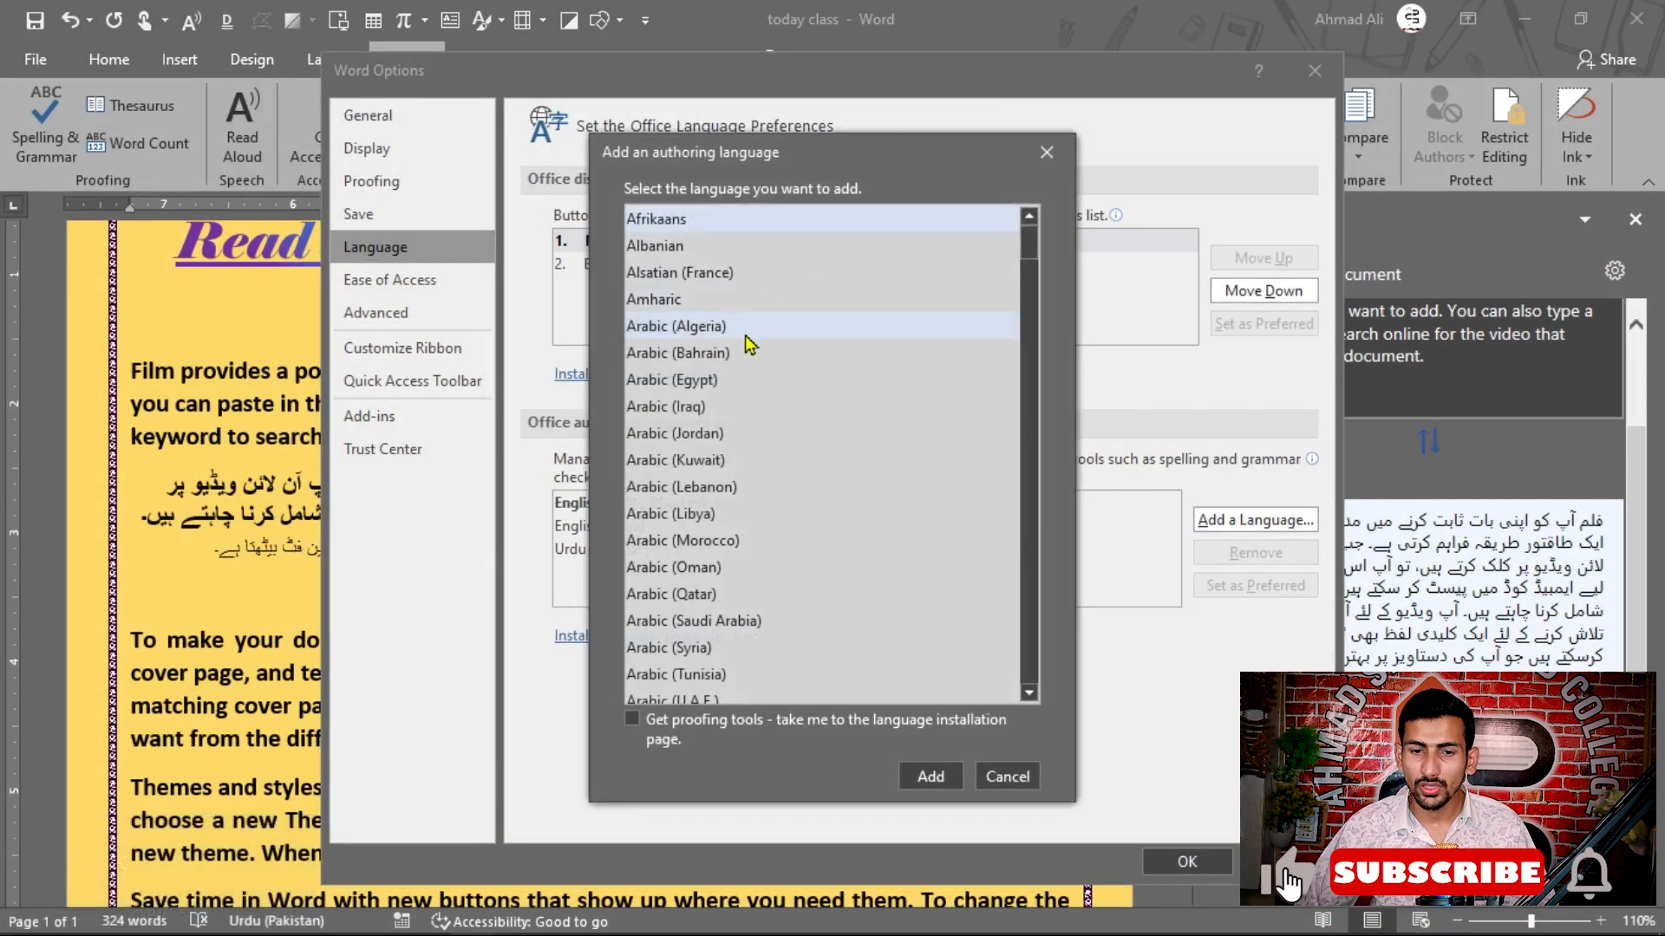
scroll(728, 386, down, 4)
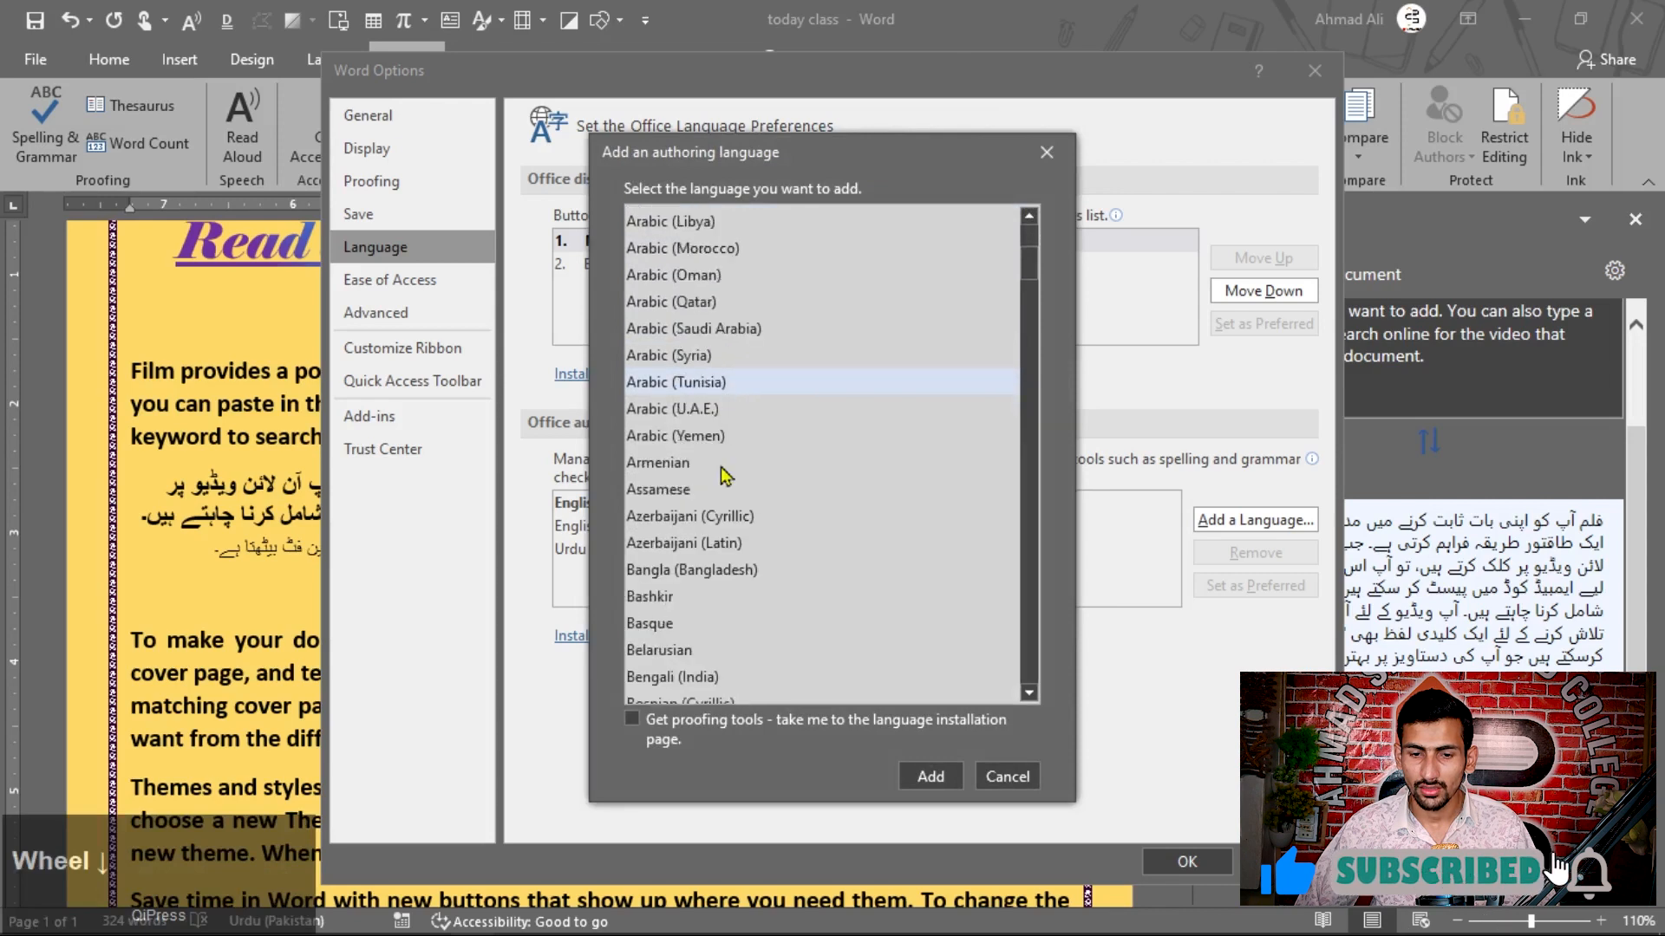
click(1006, 776)
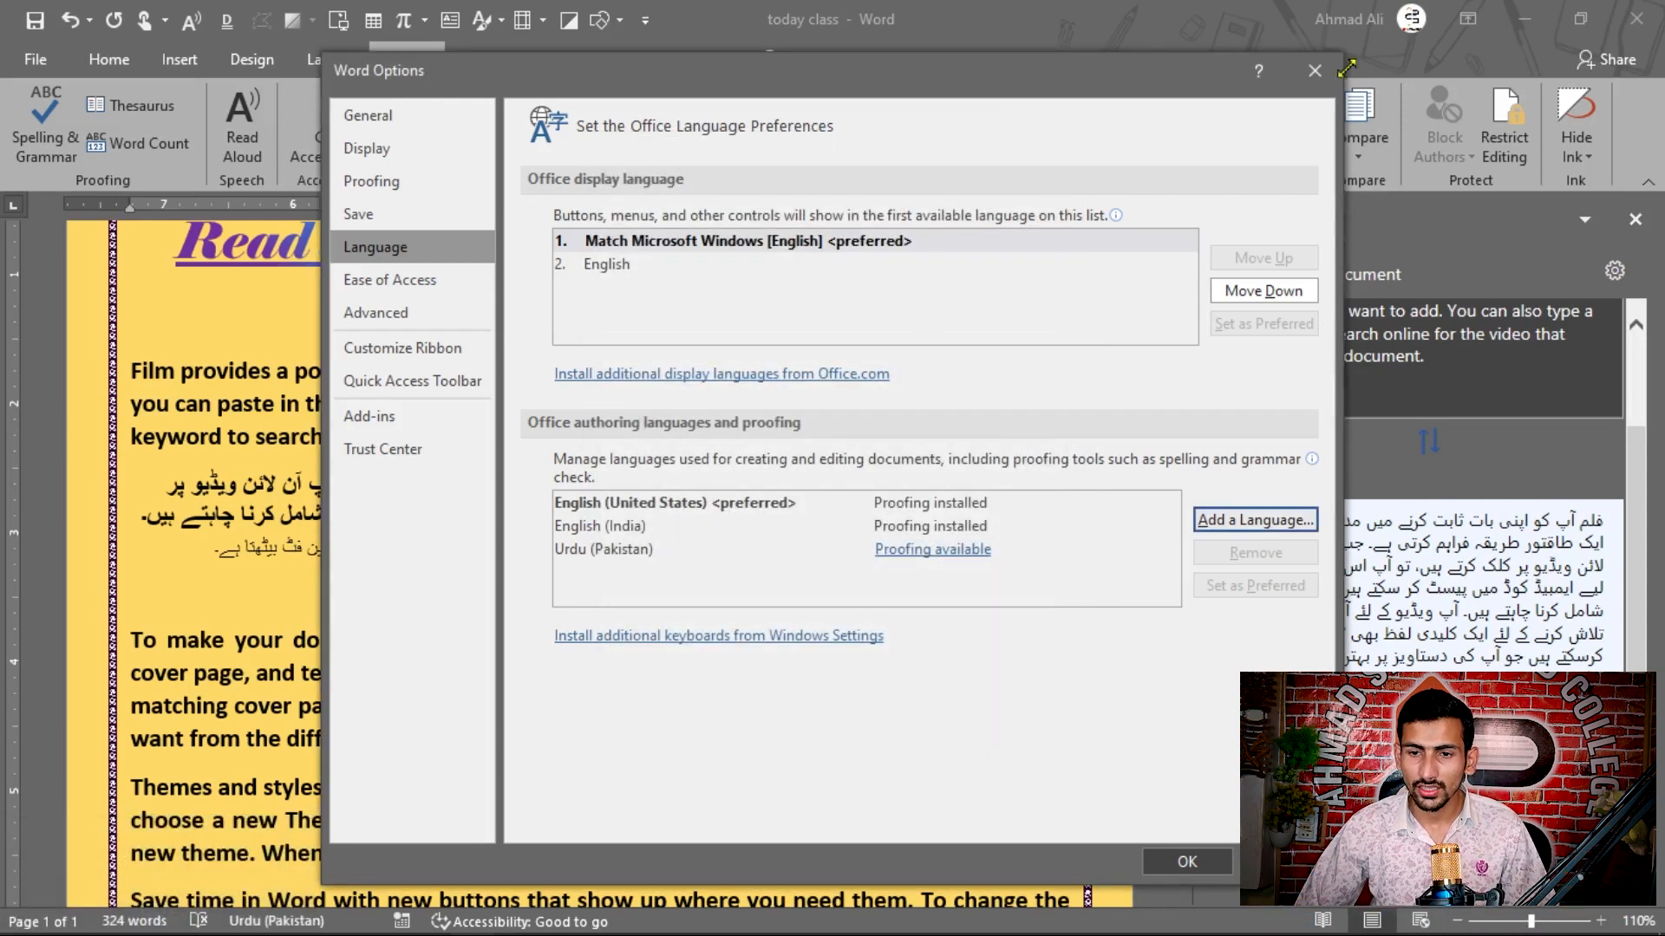
click(1314, 70)
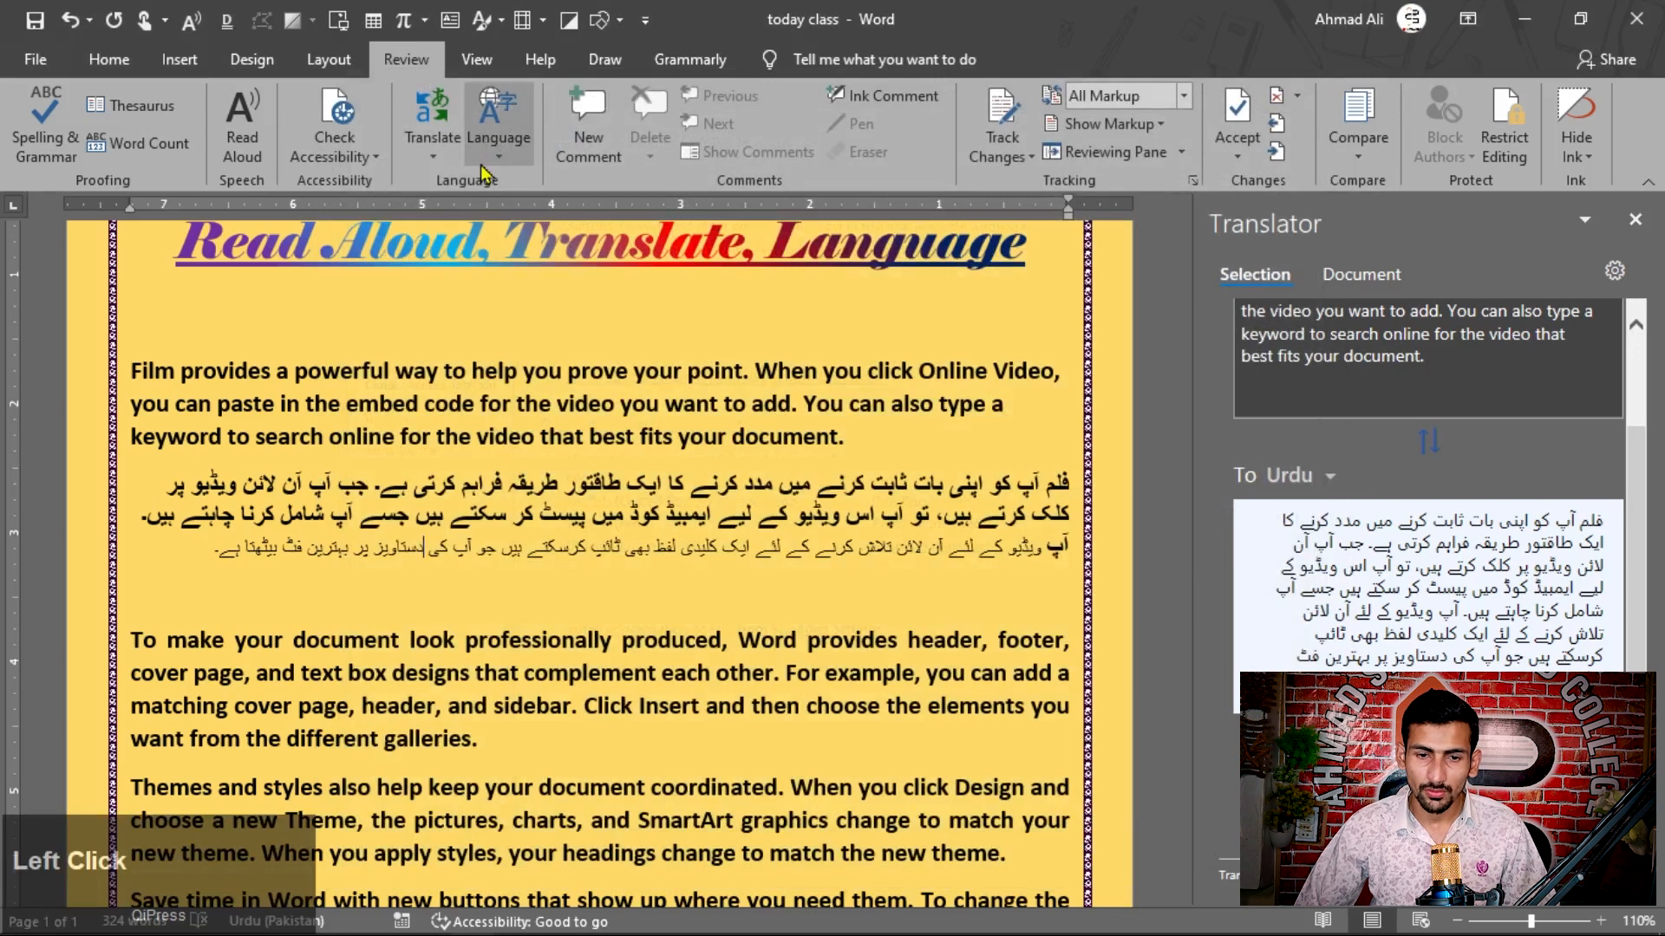
Step: Open the proofing language settings at the inserted Urdu translation and highlight English (India) in the language list
click(487, 171)
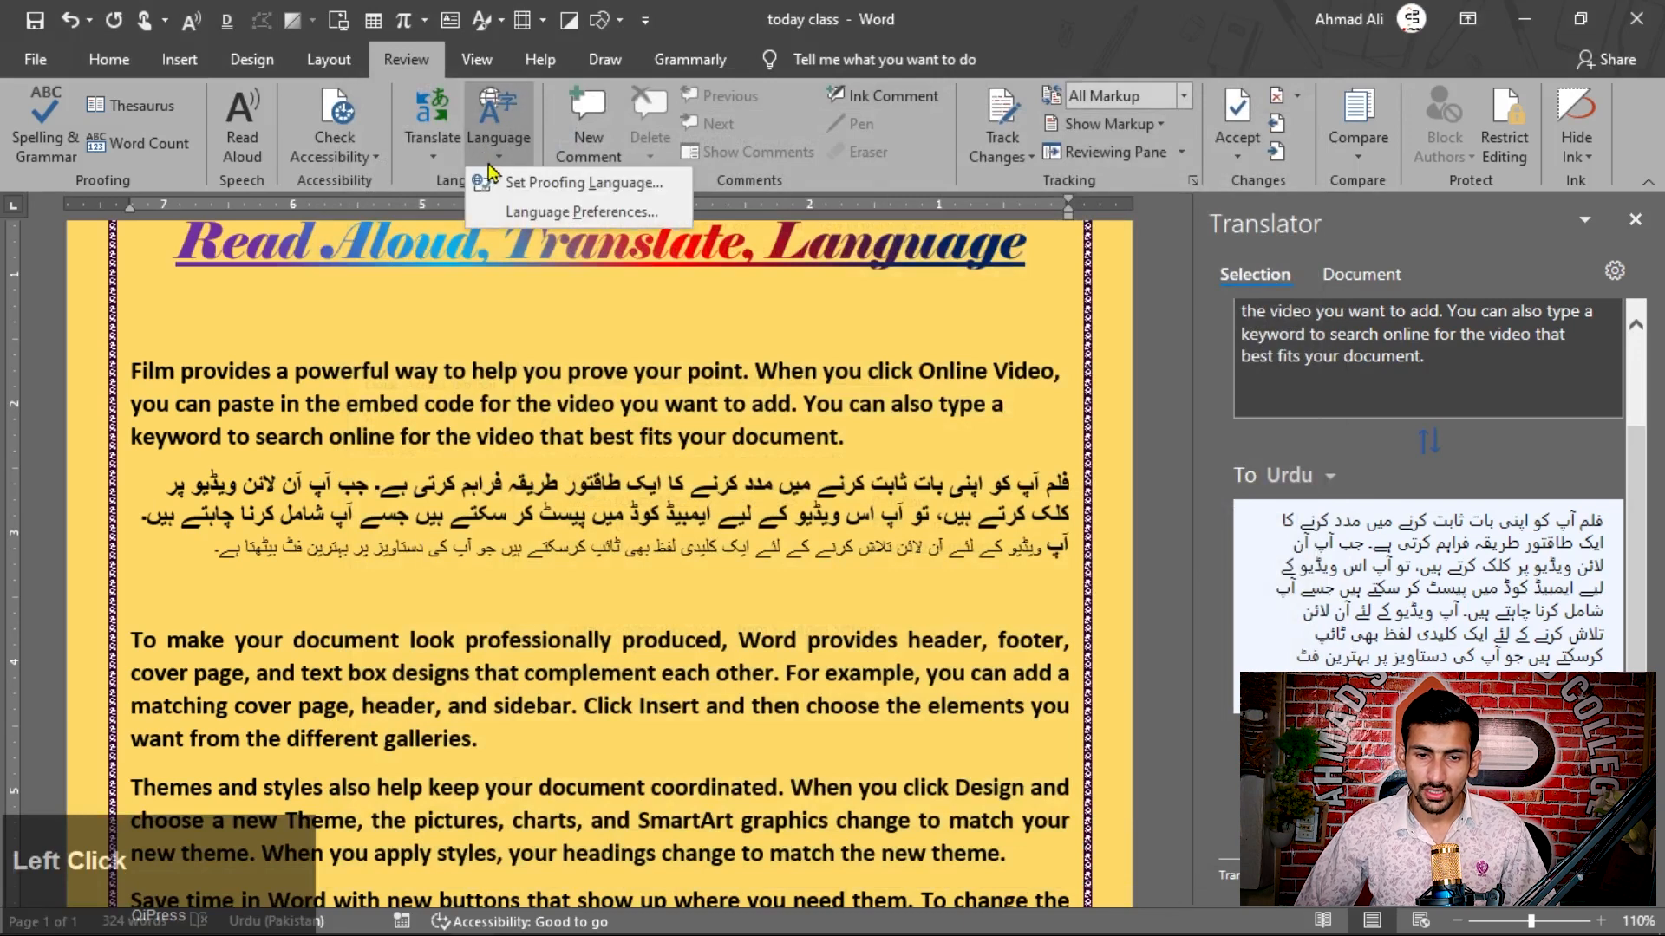
click(555, 186)
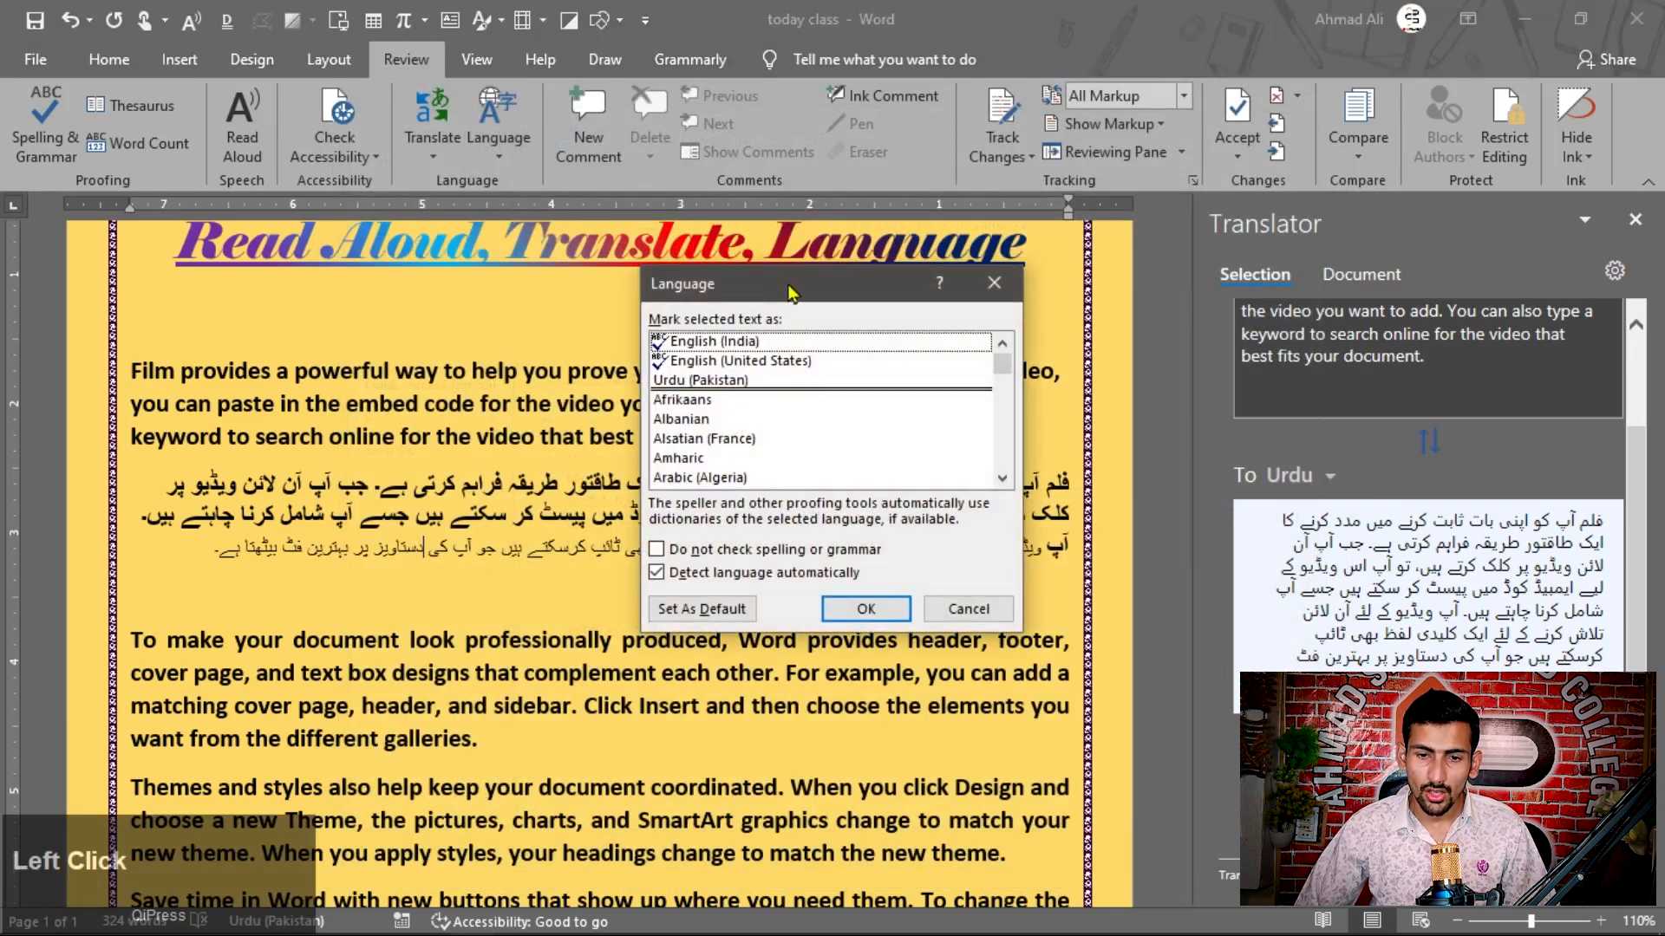
drag(796, 279, 732, 168)
click(642, 246)
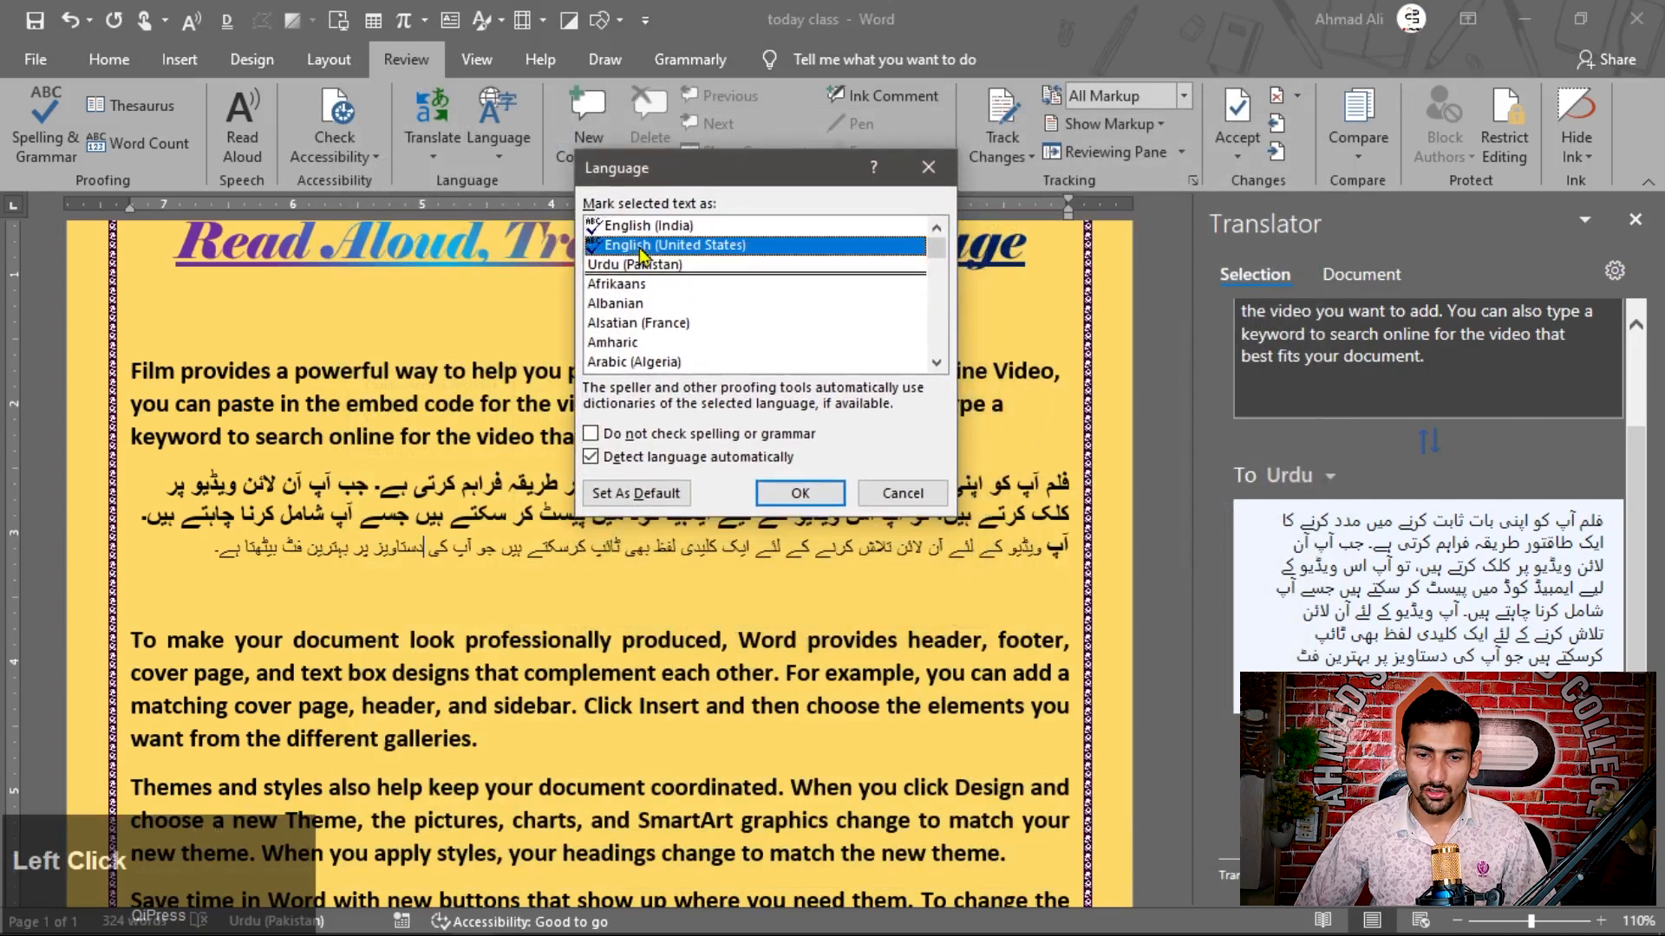
click(648, 227)
click(610, 247)
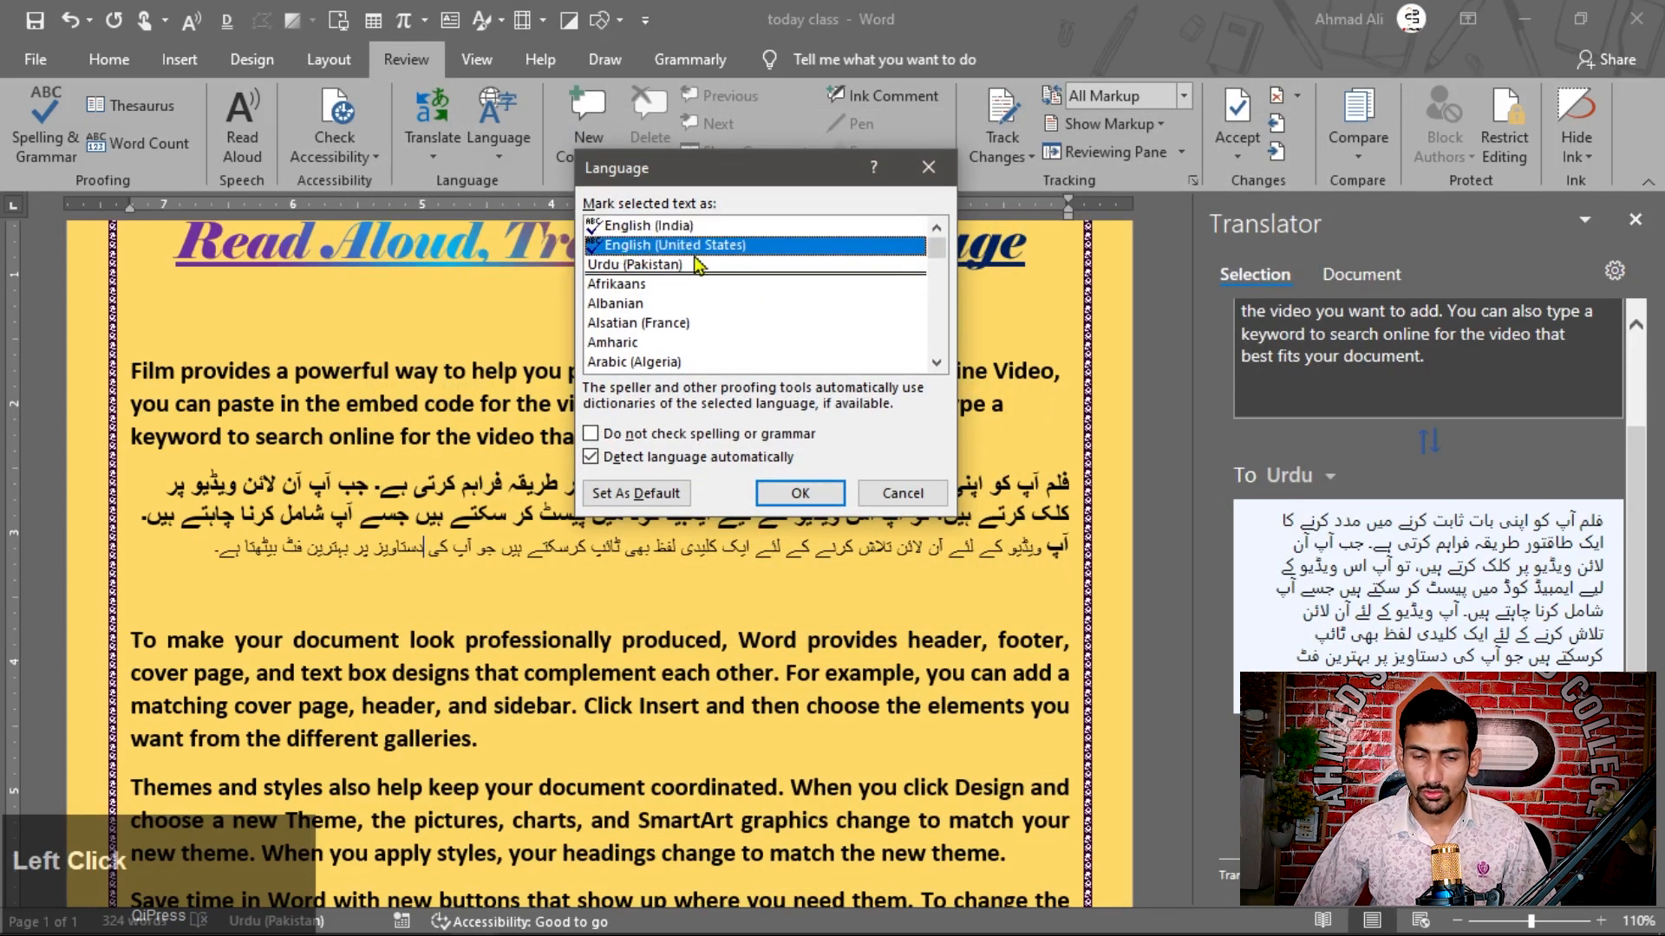
click(676, 227)
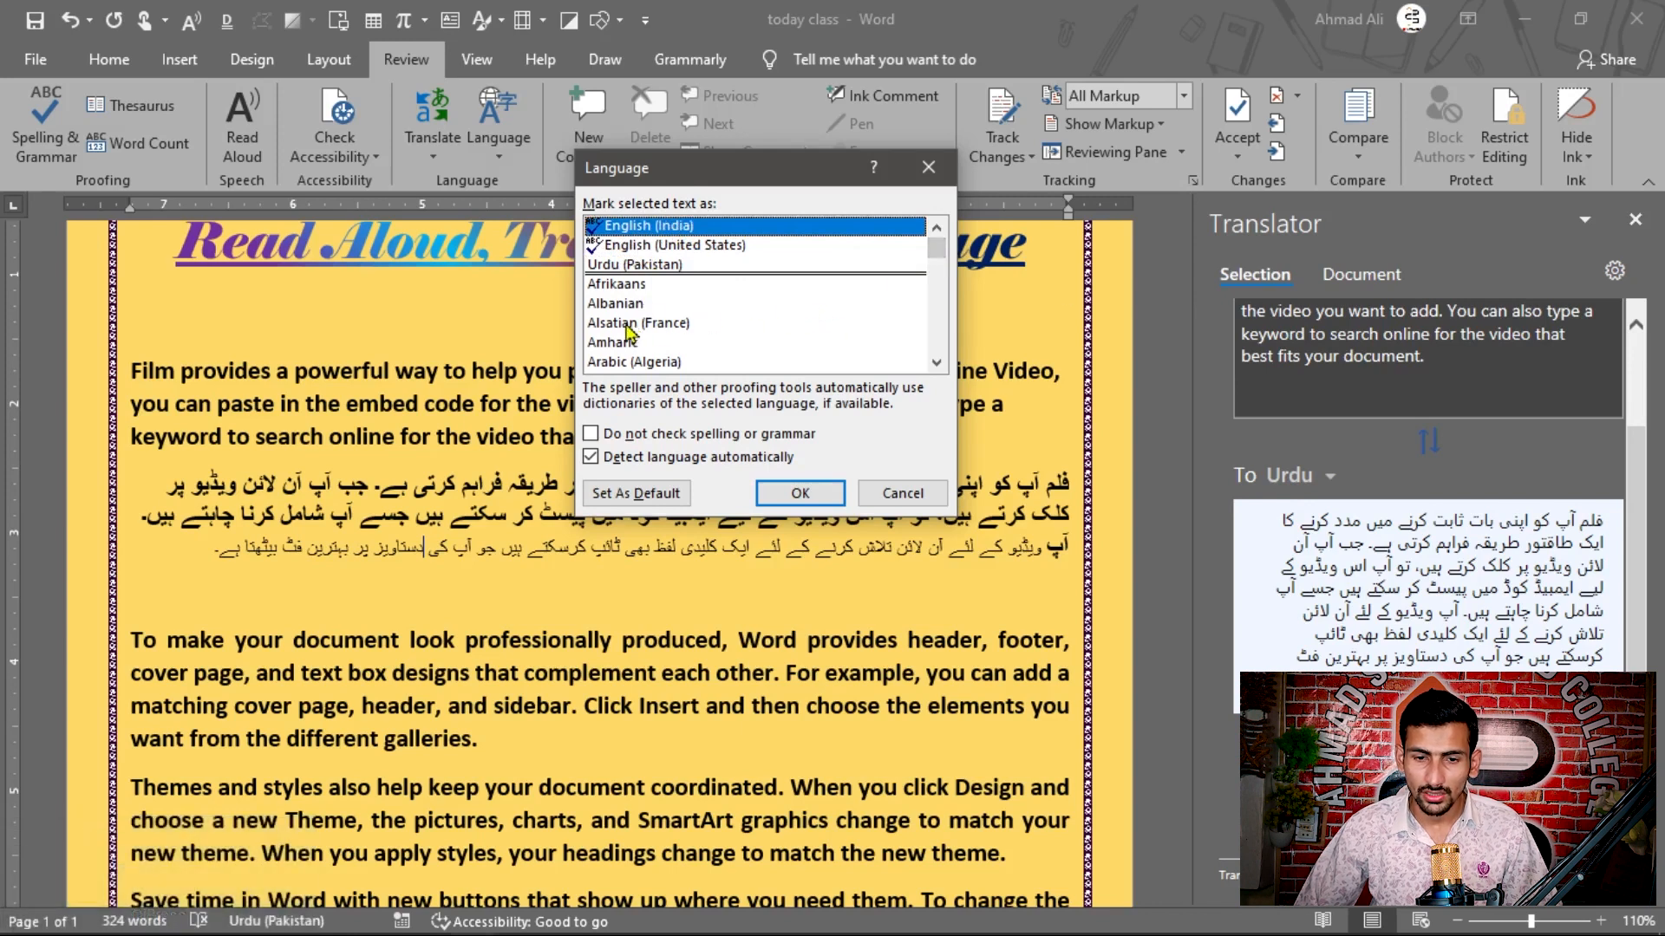
Step: Browse the proofing language list, comparing languages marked as having spelling tools with those that are unmarked
scroll(628, 329, down, 3)
scroll(629, 329, down, 10)
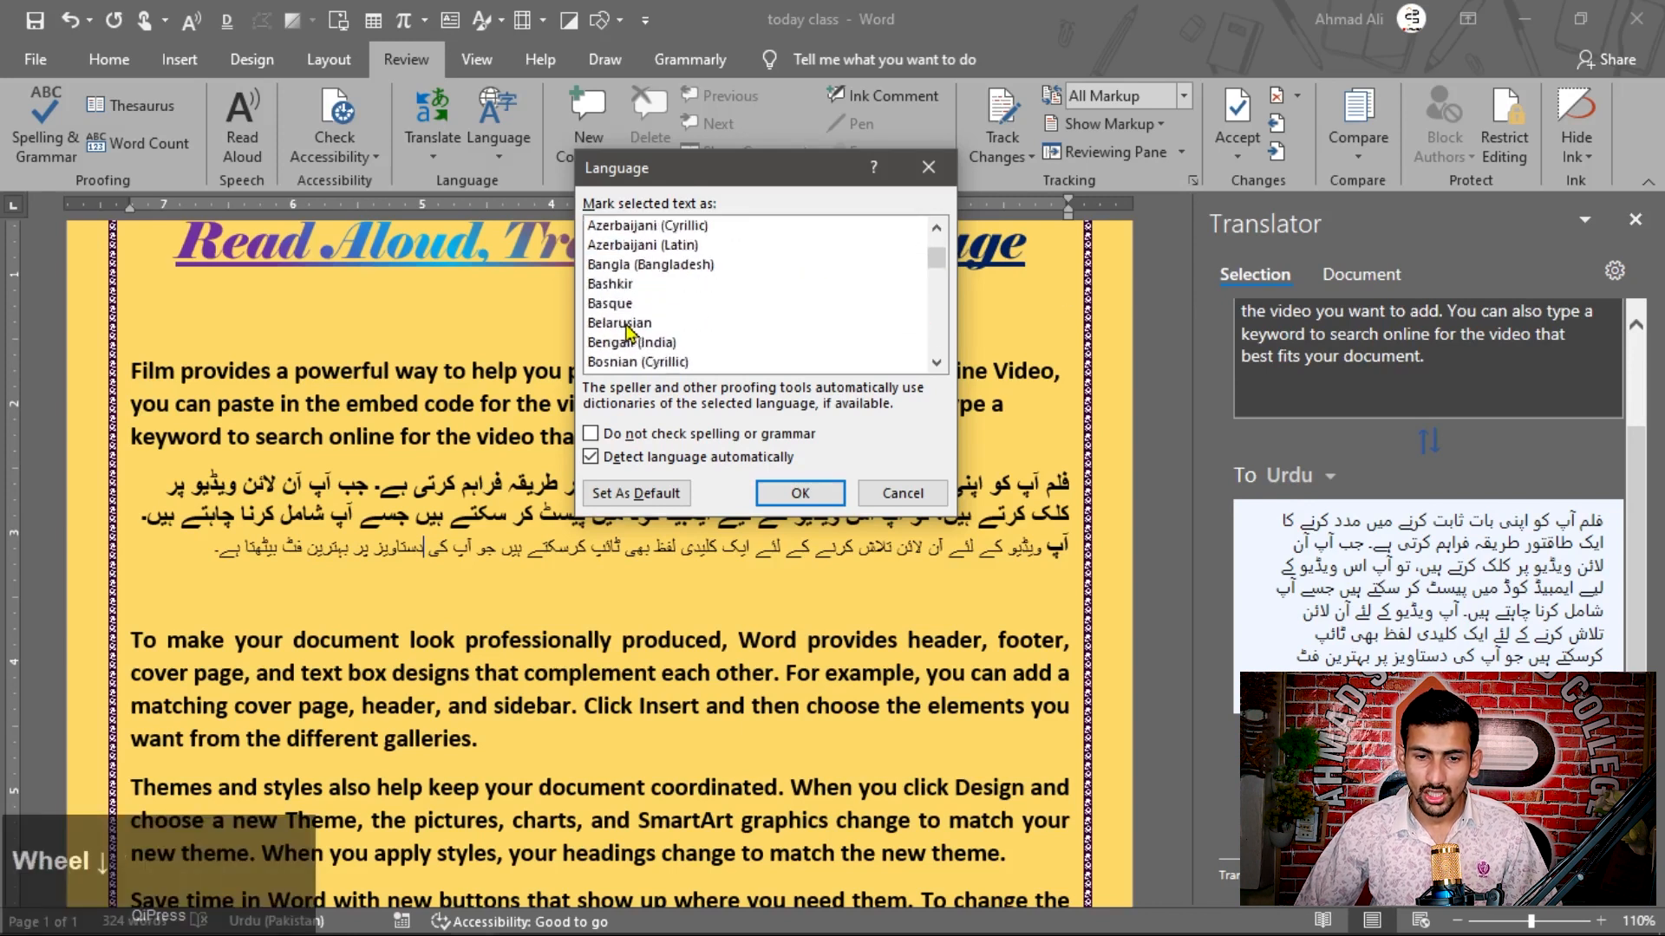
scroll(628, 330, down, 7)
scroll(628, 330, up, 1)
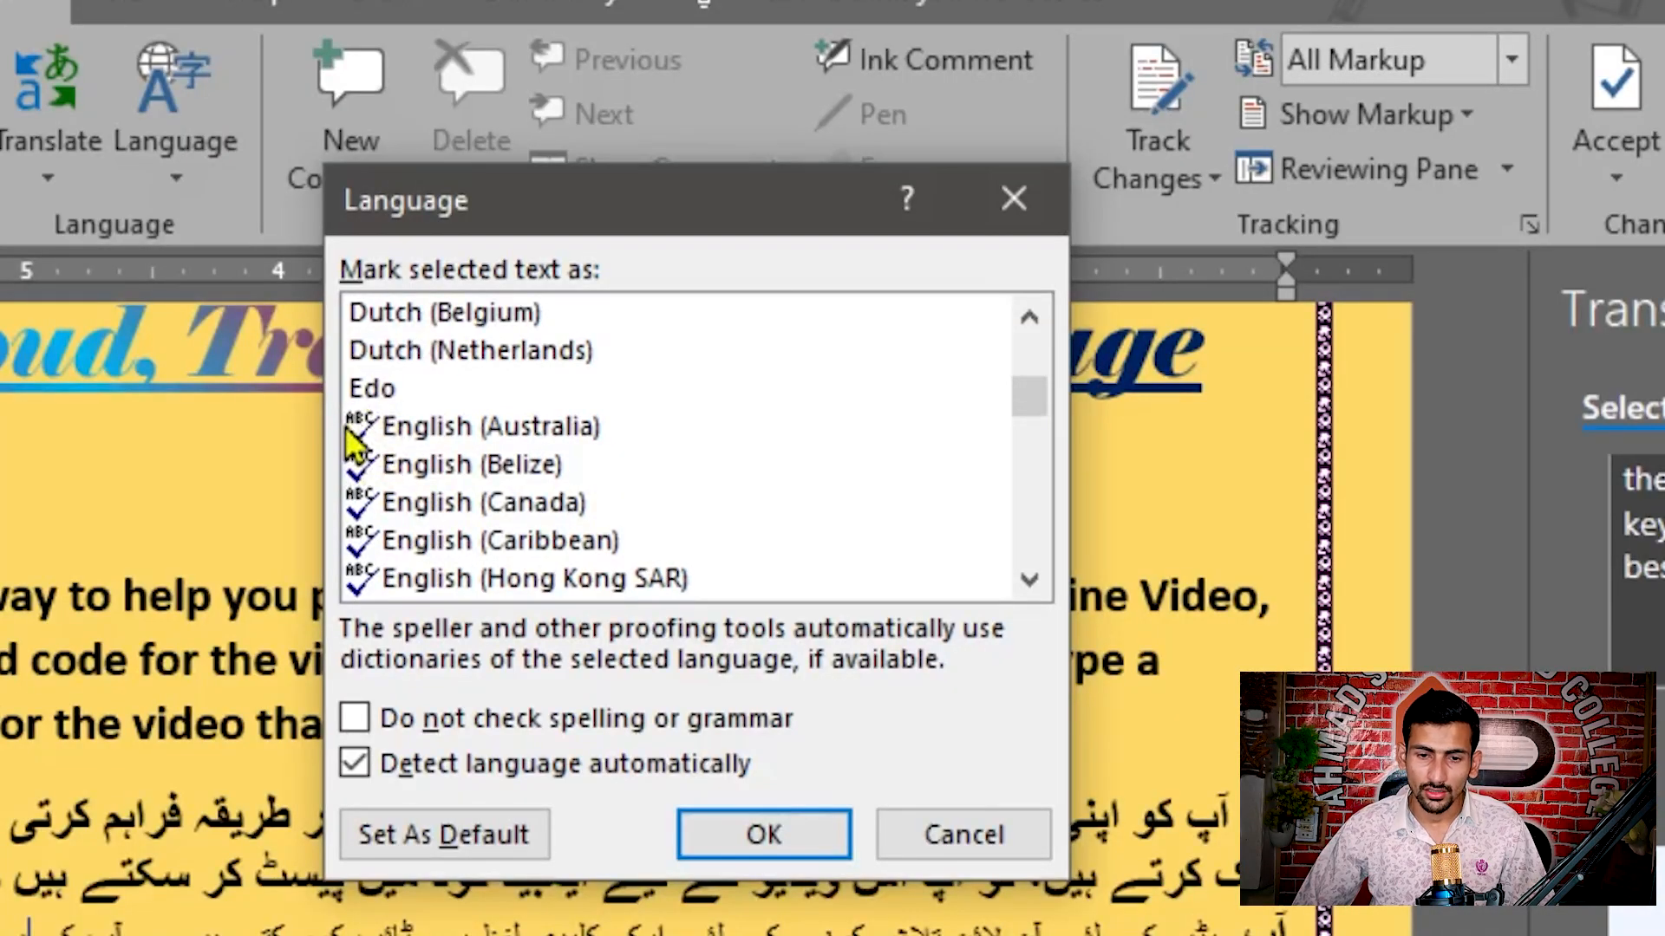
click(442, 433)
click(449, 468)
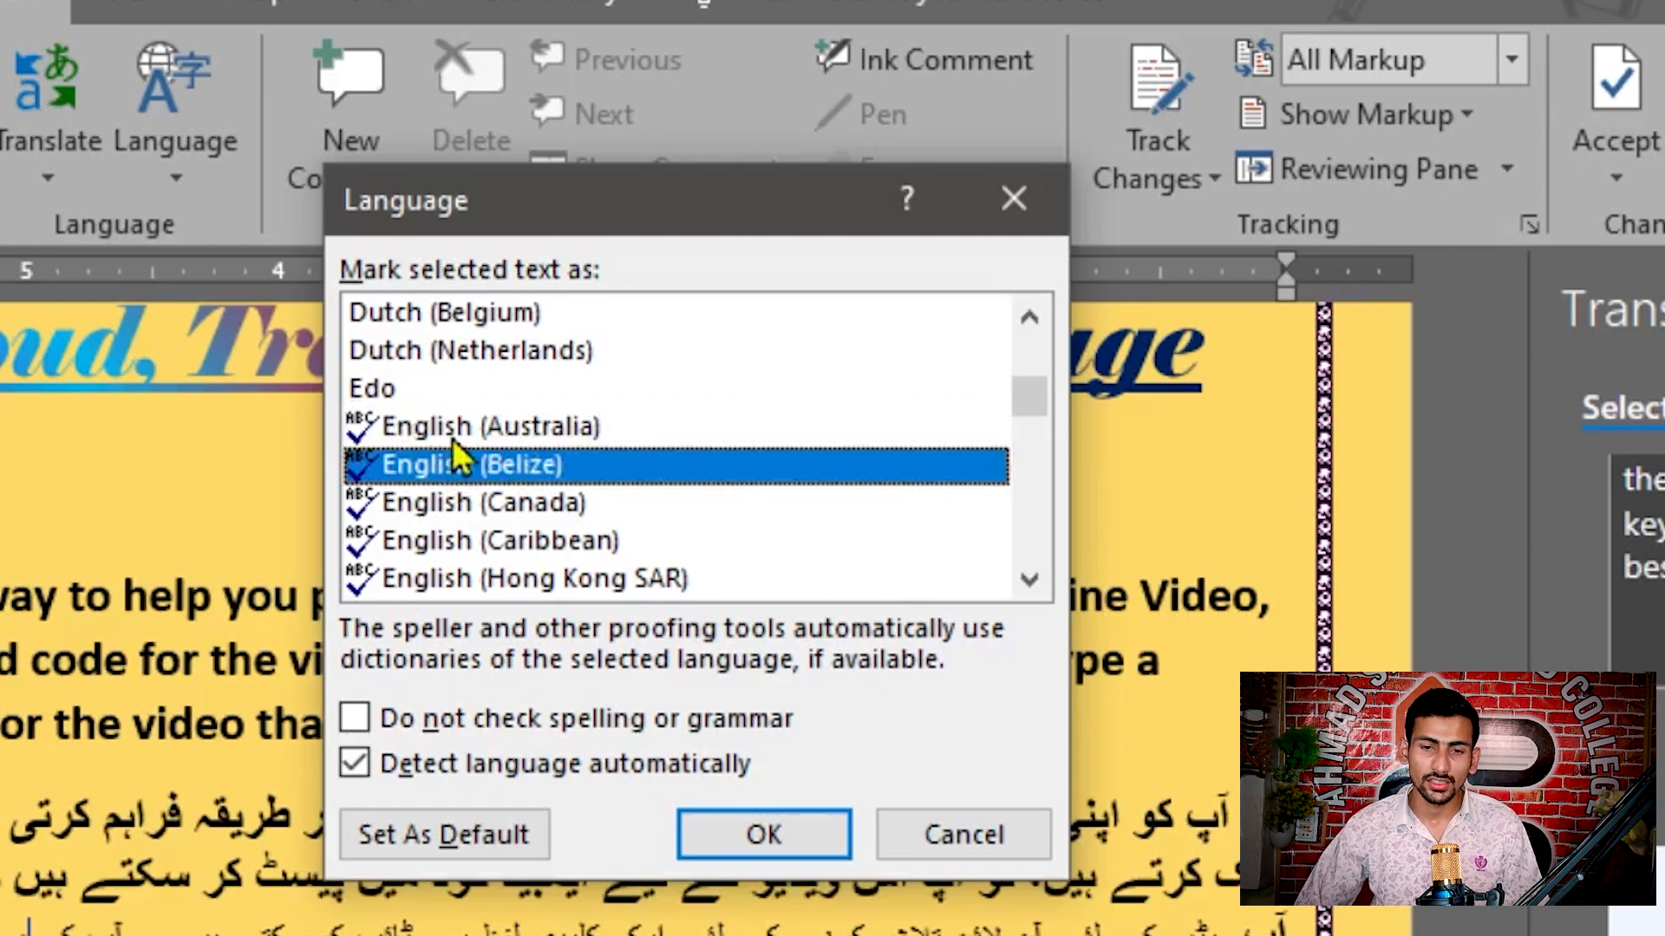
scroll(362, 413, up, 2)
click(418, 388)
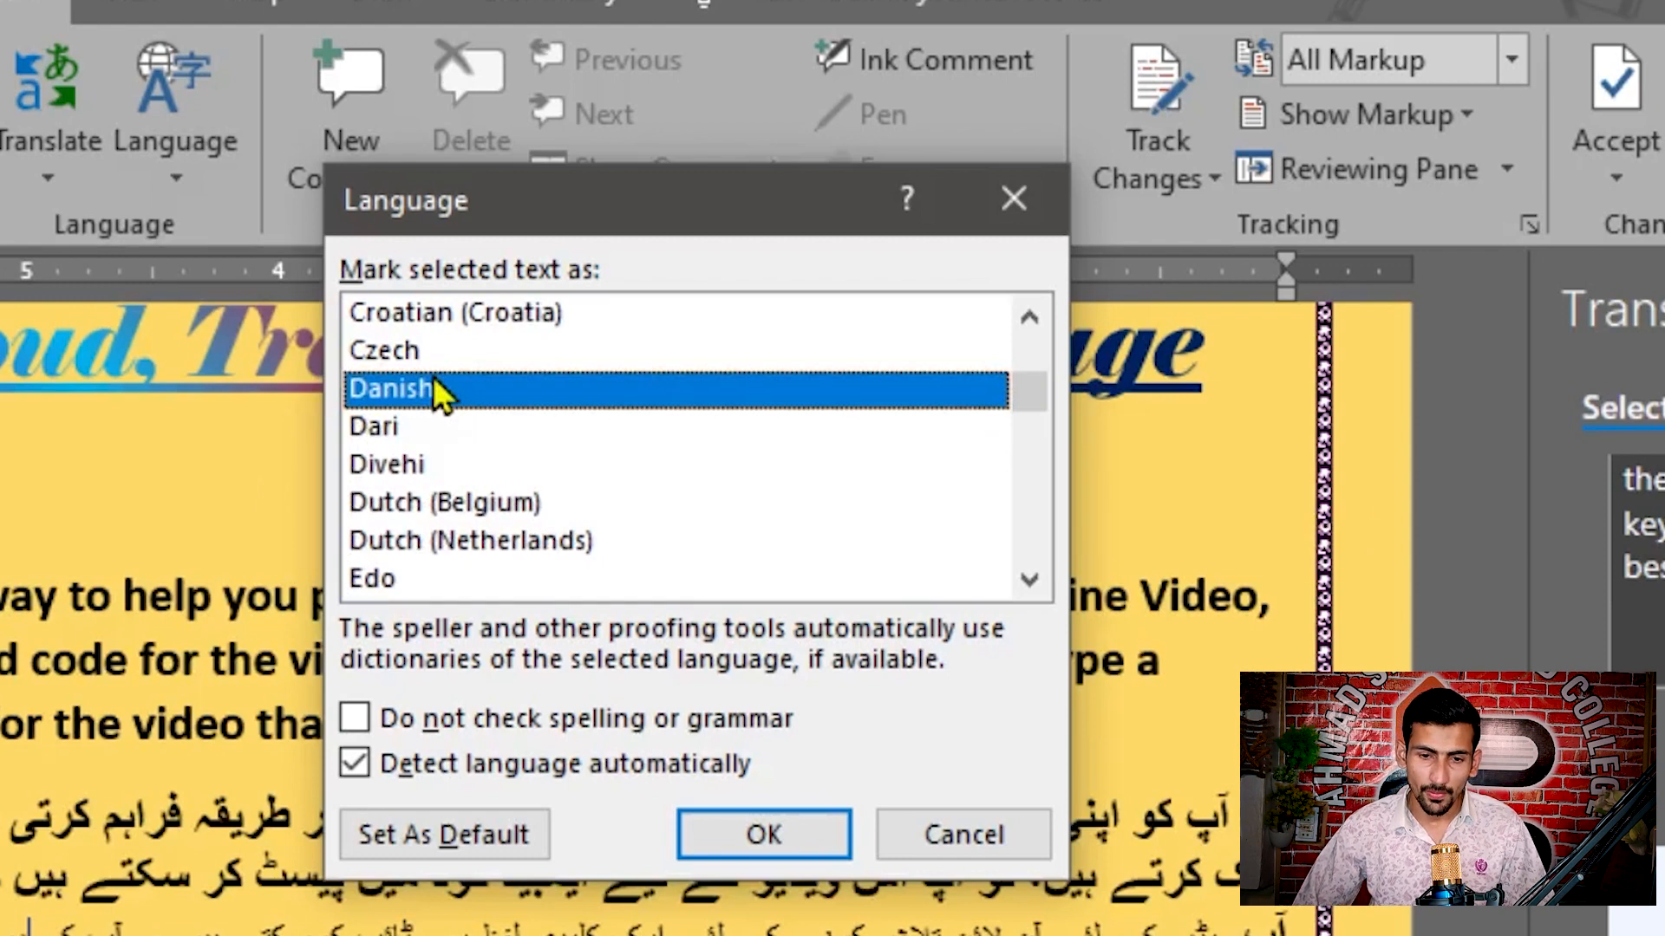
scroll(434, 390, down, 7)
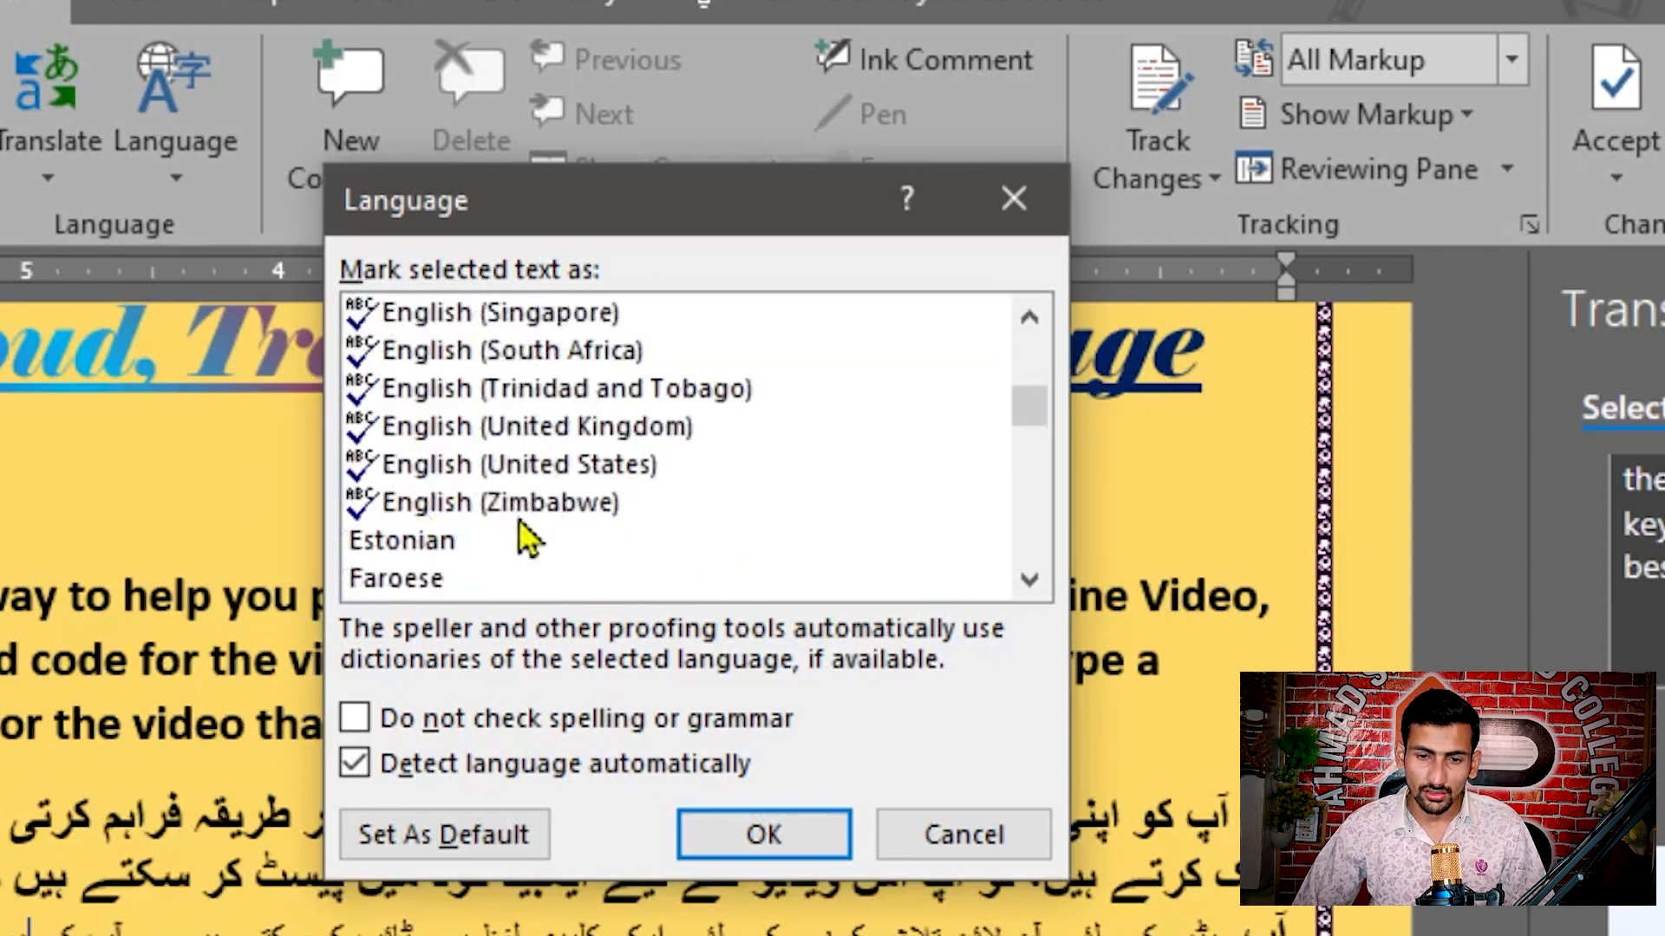
scroll(465, 531, down, 5)
scroll(486, 529, down, 9)
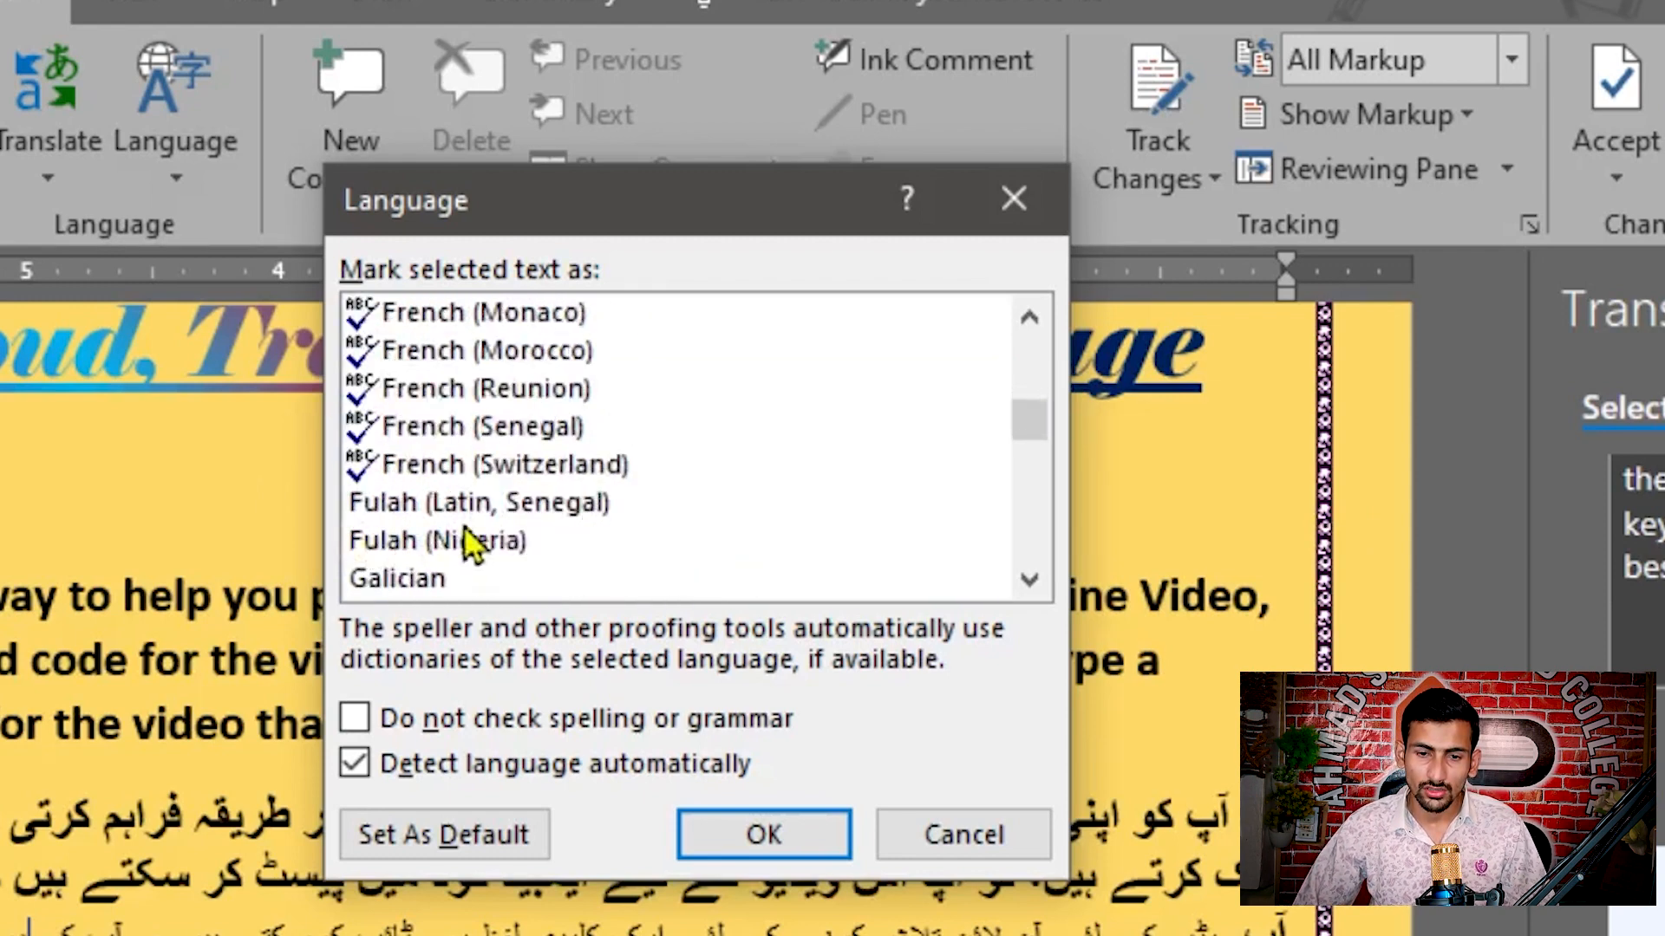
scroll(480, 536, down, 2)
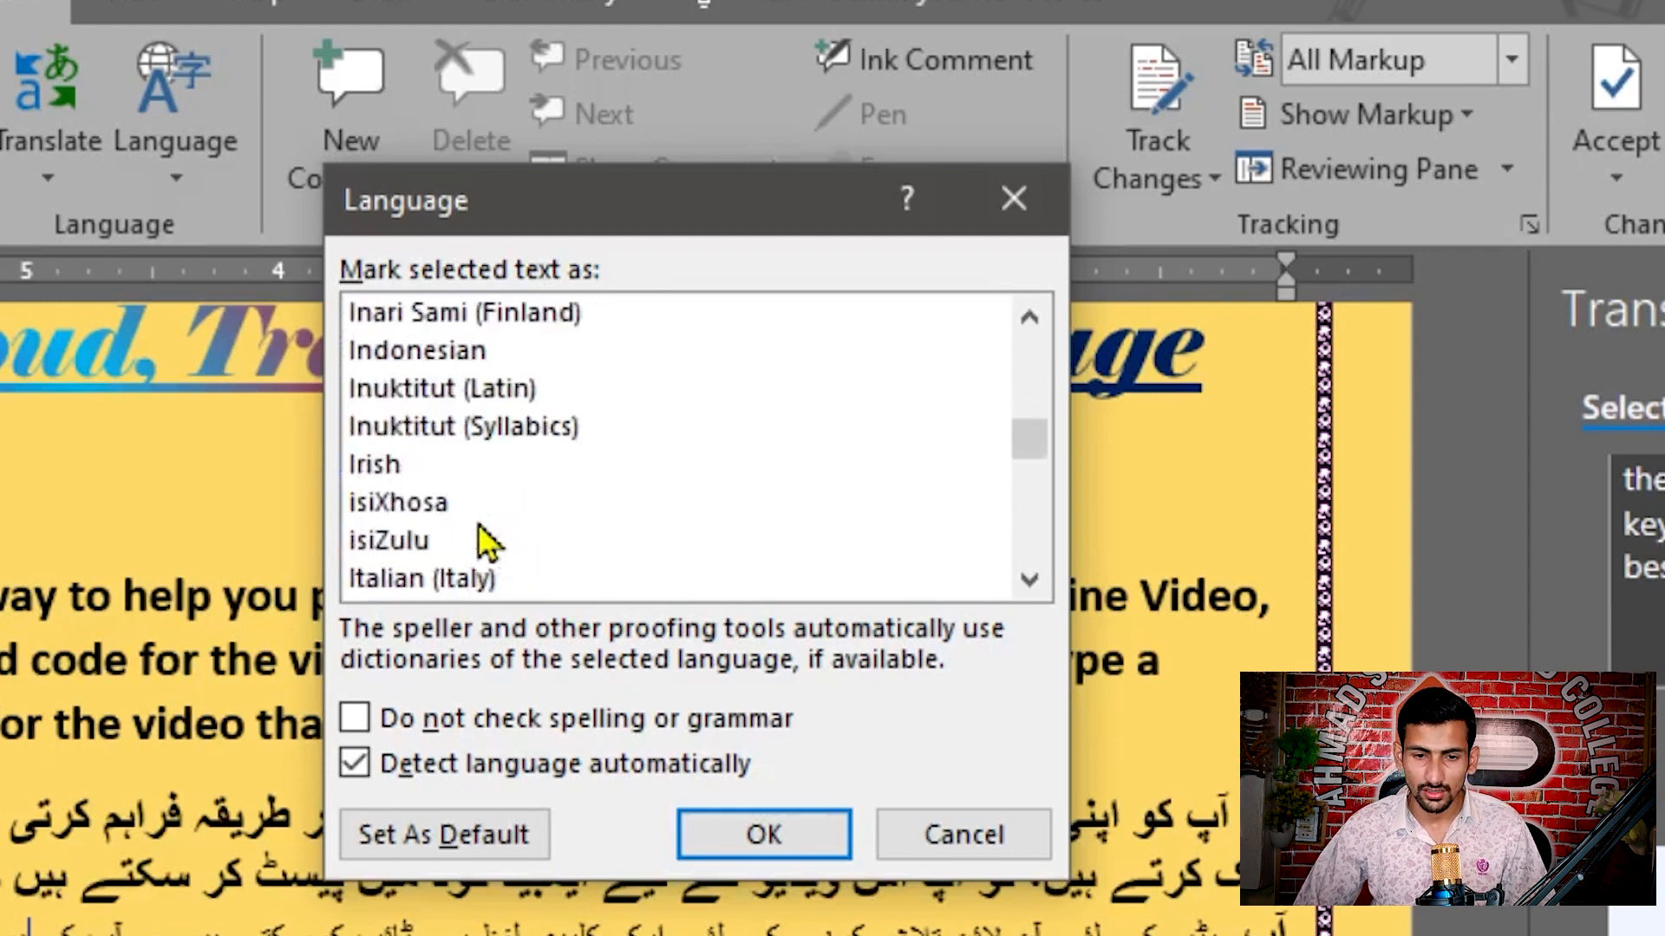
scroll(476, 529, up, 4)
click(520, 503)
scroll(518, 503, up, 12)
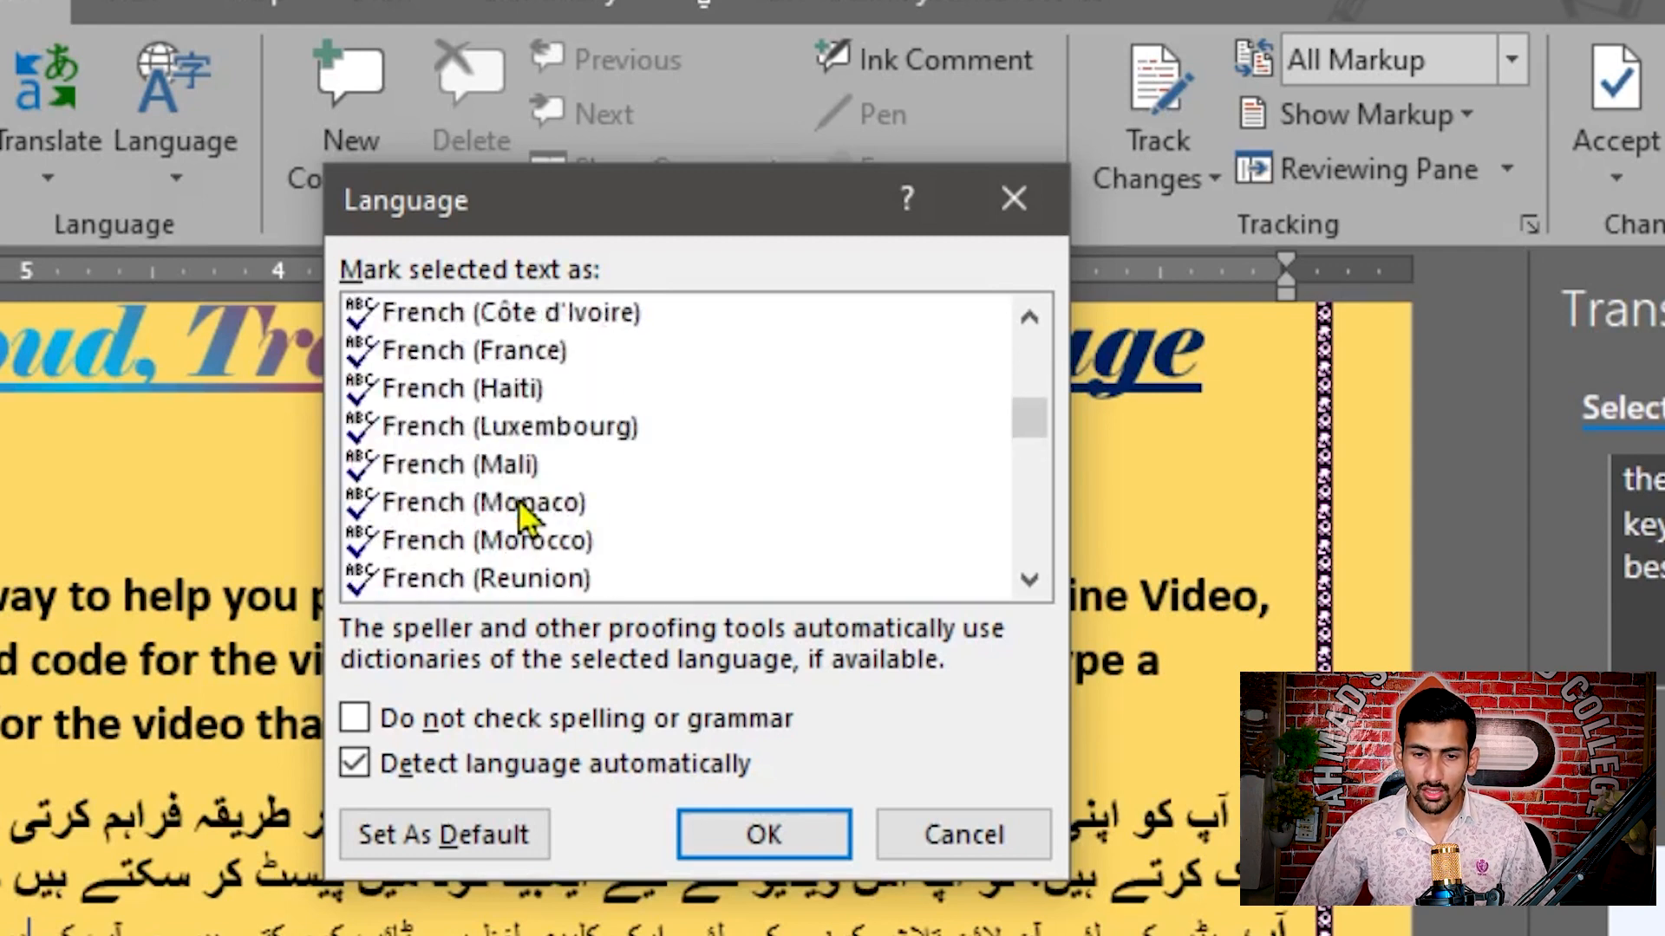
scroll(487, 510, up, 7)
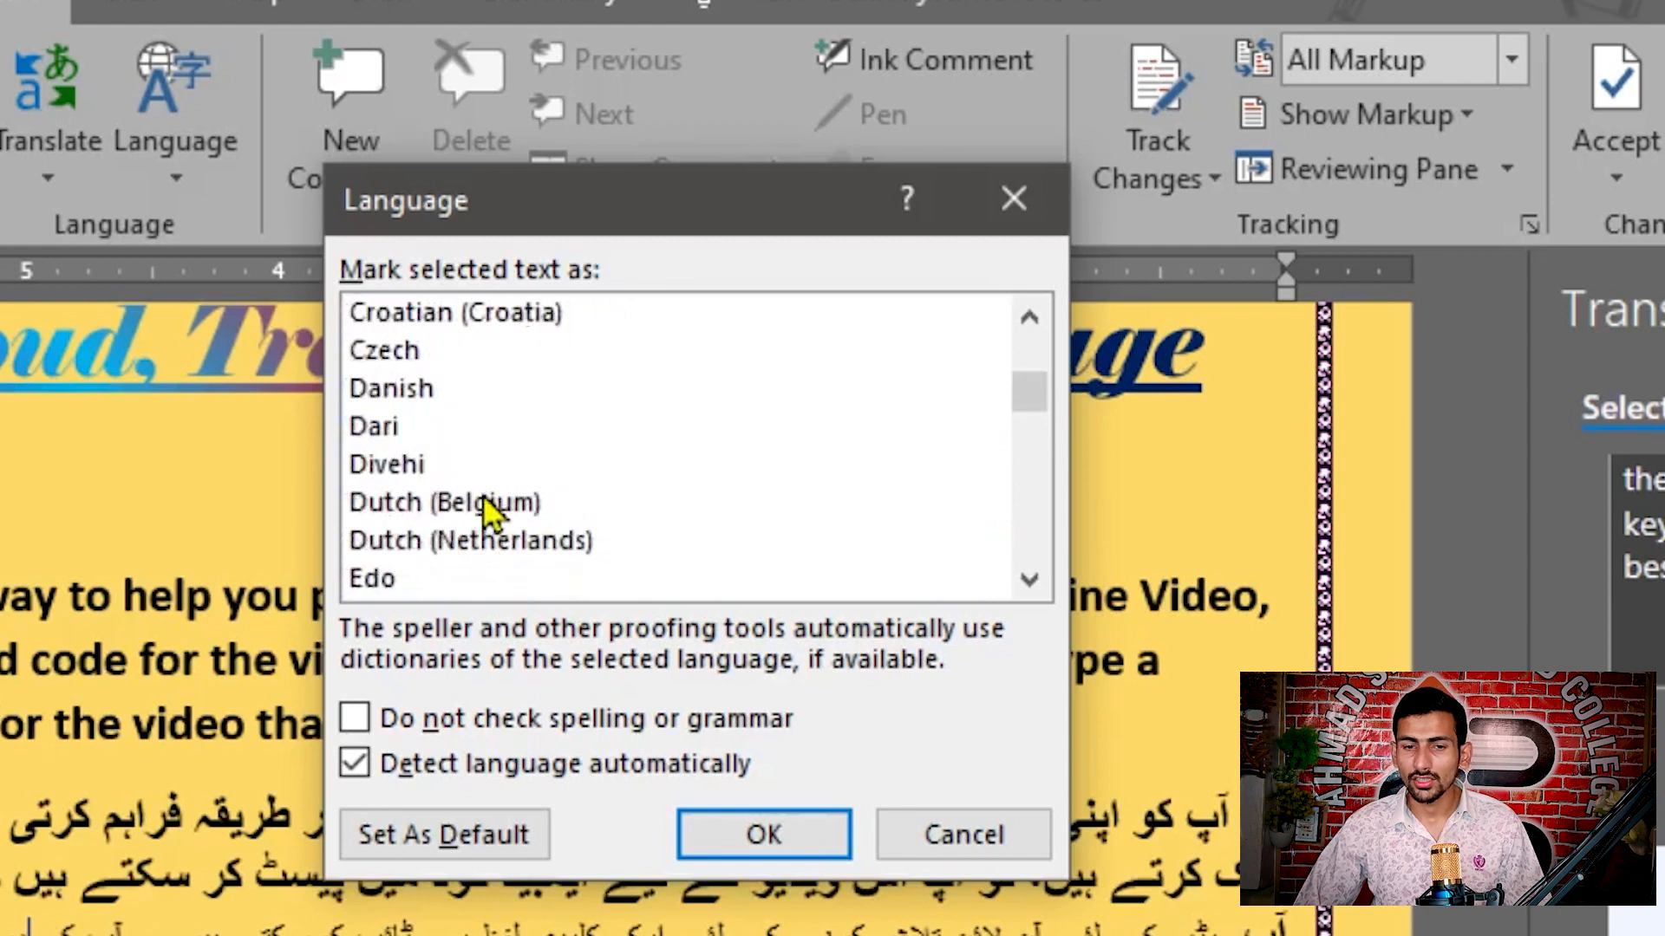
Step: Mark the text at the cursor in the Urdu translation as English (Belize)
scroll(486, 510, down, 2)
click(418, 464)
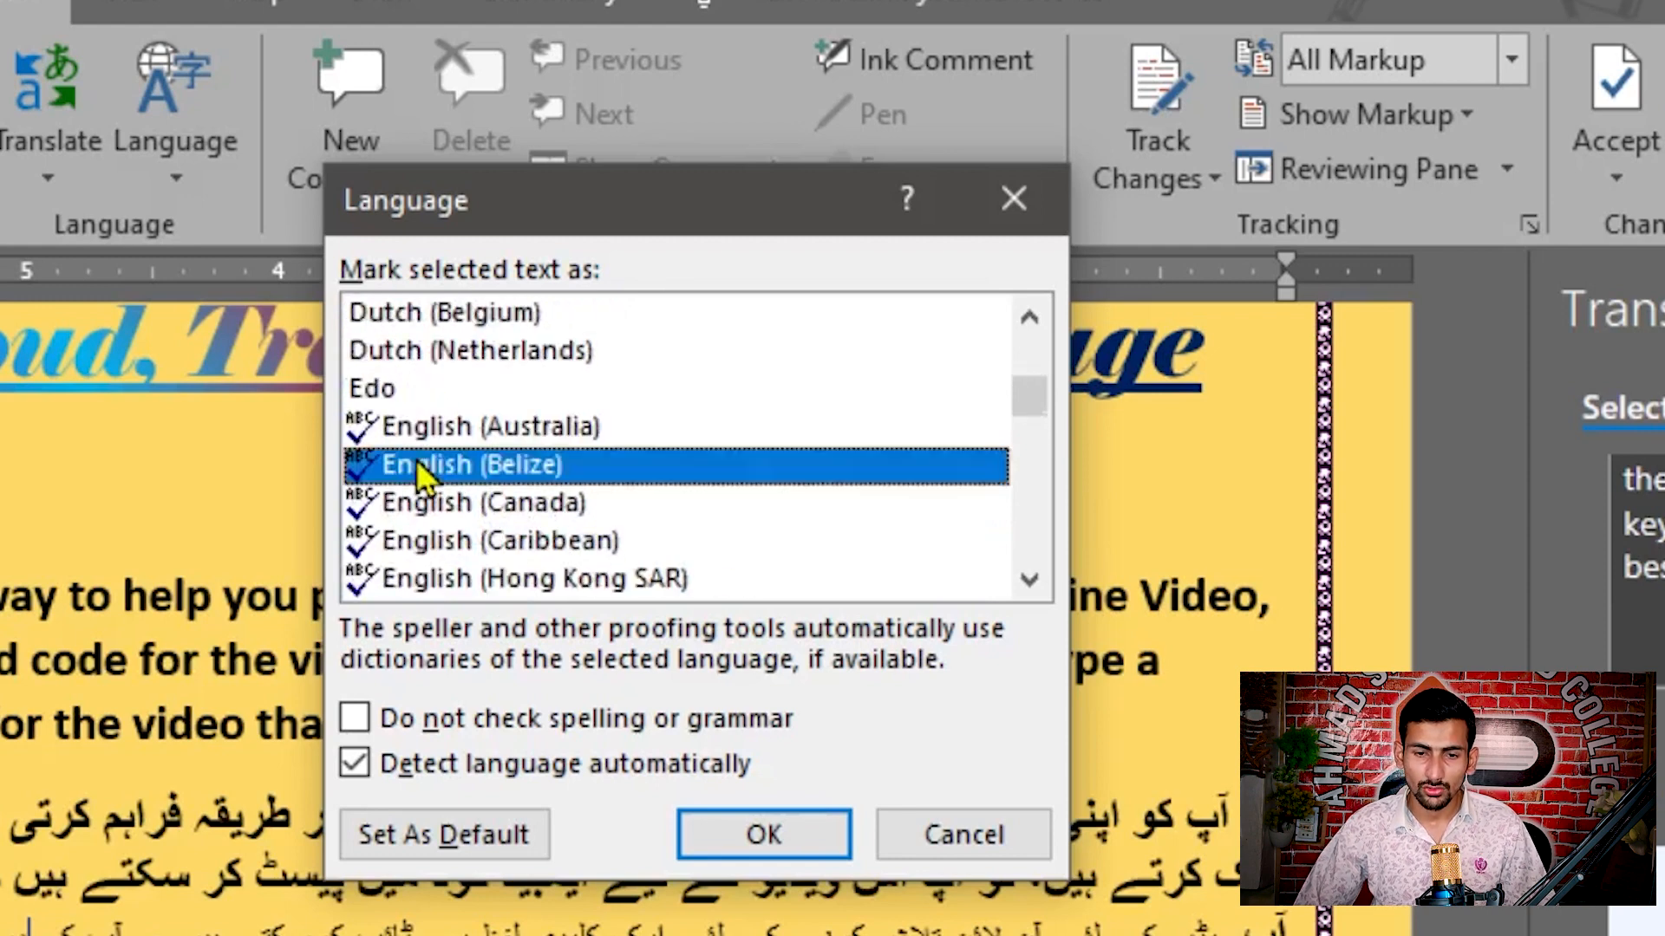
click(756, 839)
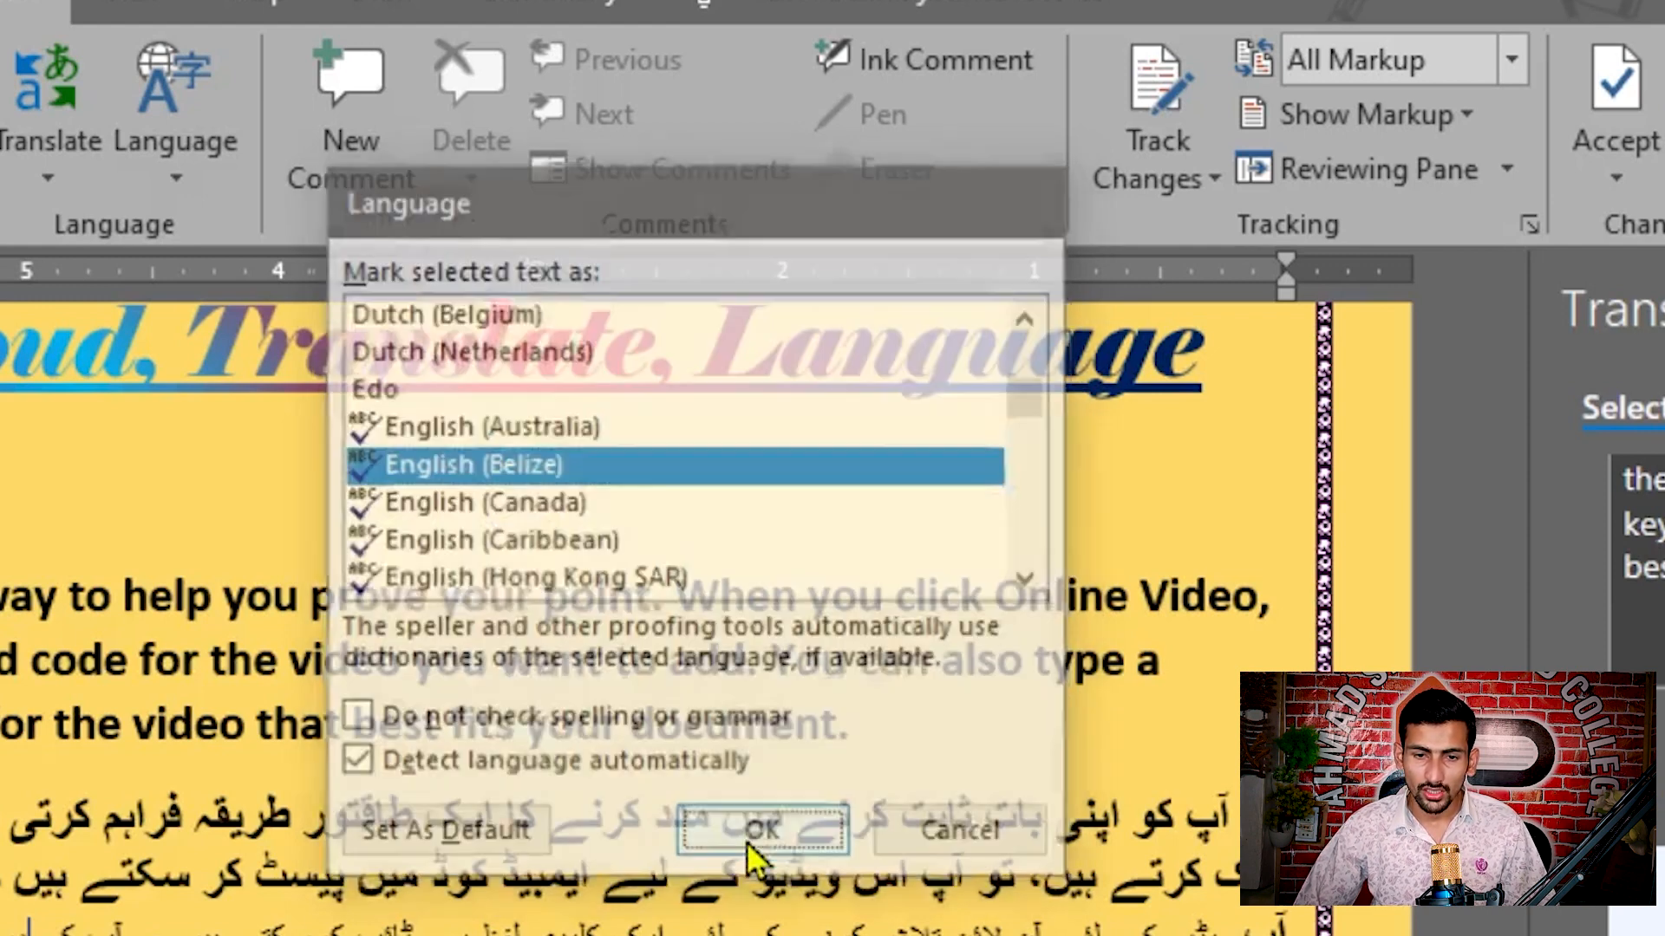
Step: Set the proofing language of the word at a new cursor position in the first body paragraph to English (Belize)
click(344, 671)
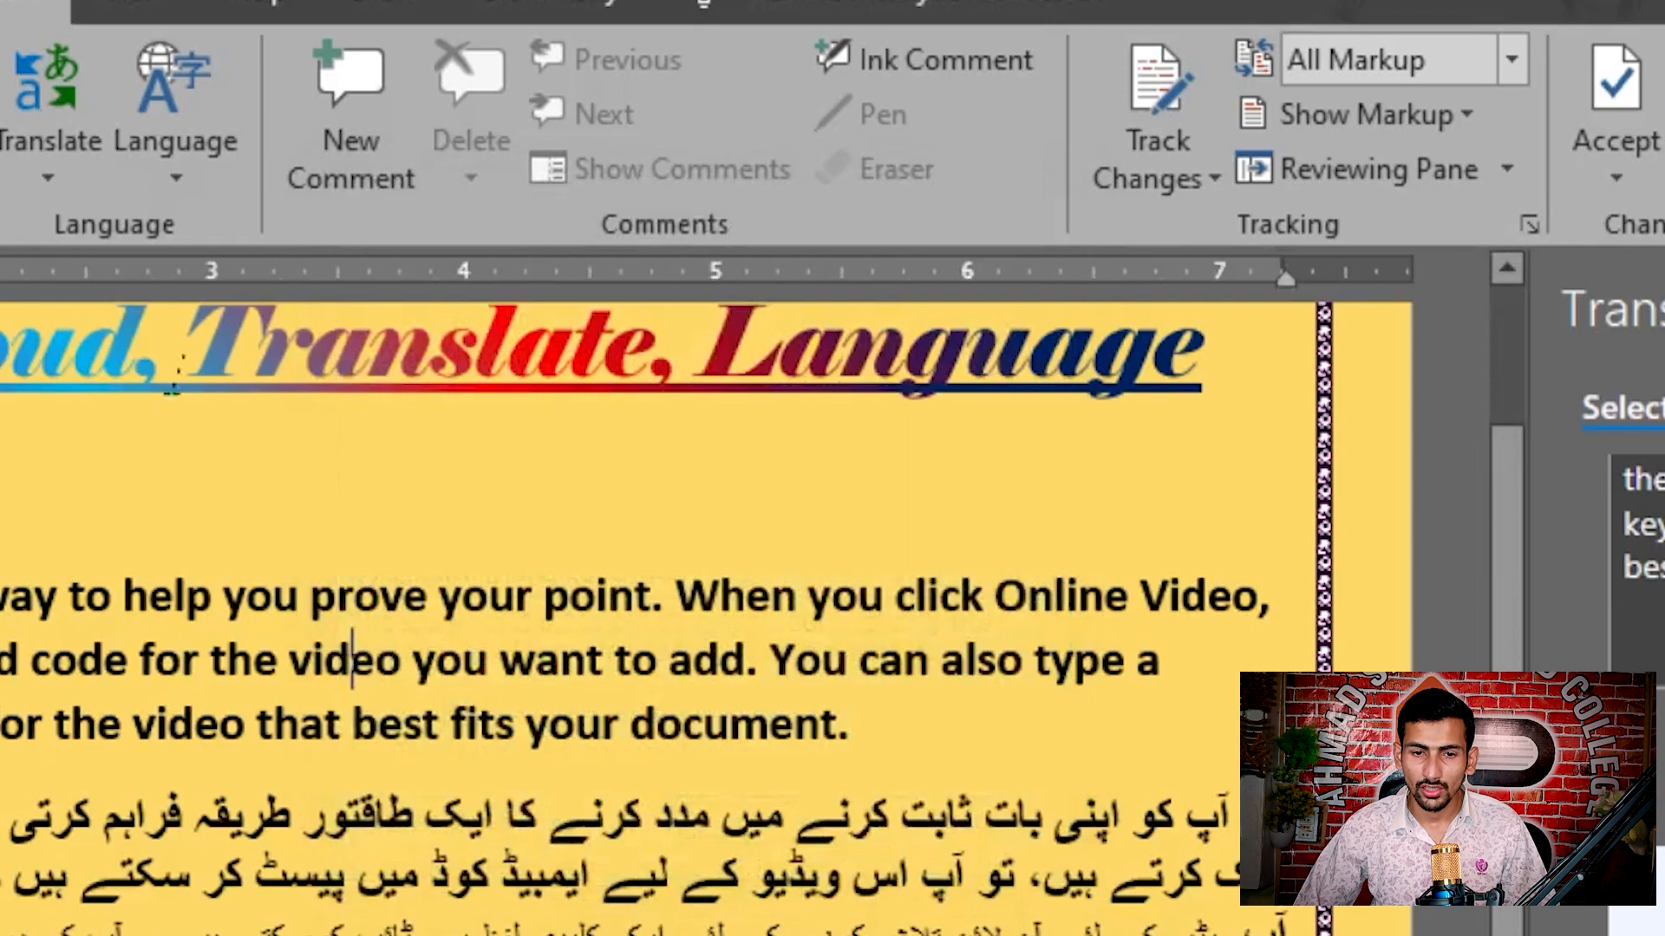
click(176, 174)
click(208, 225)
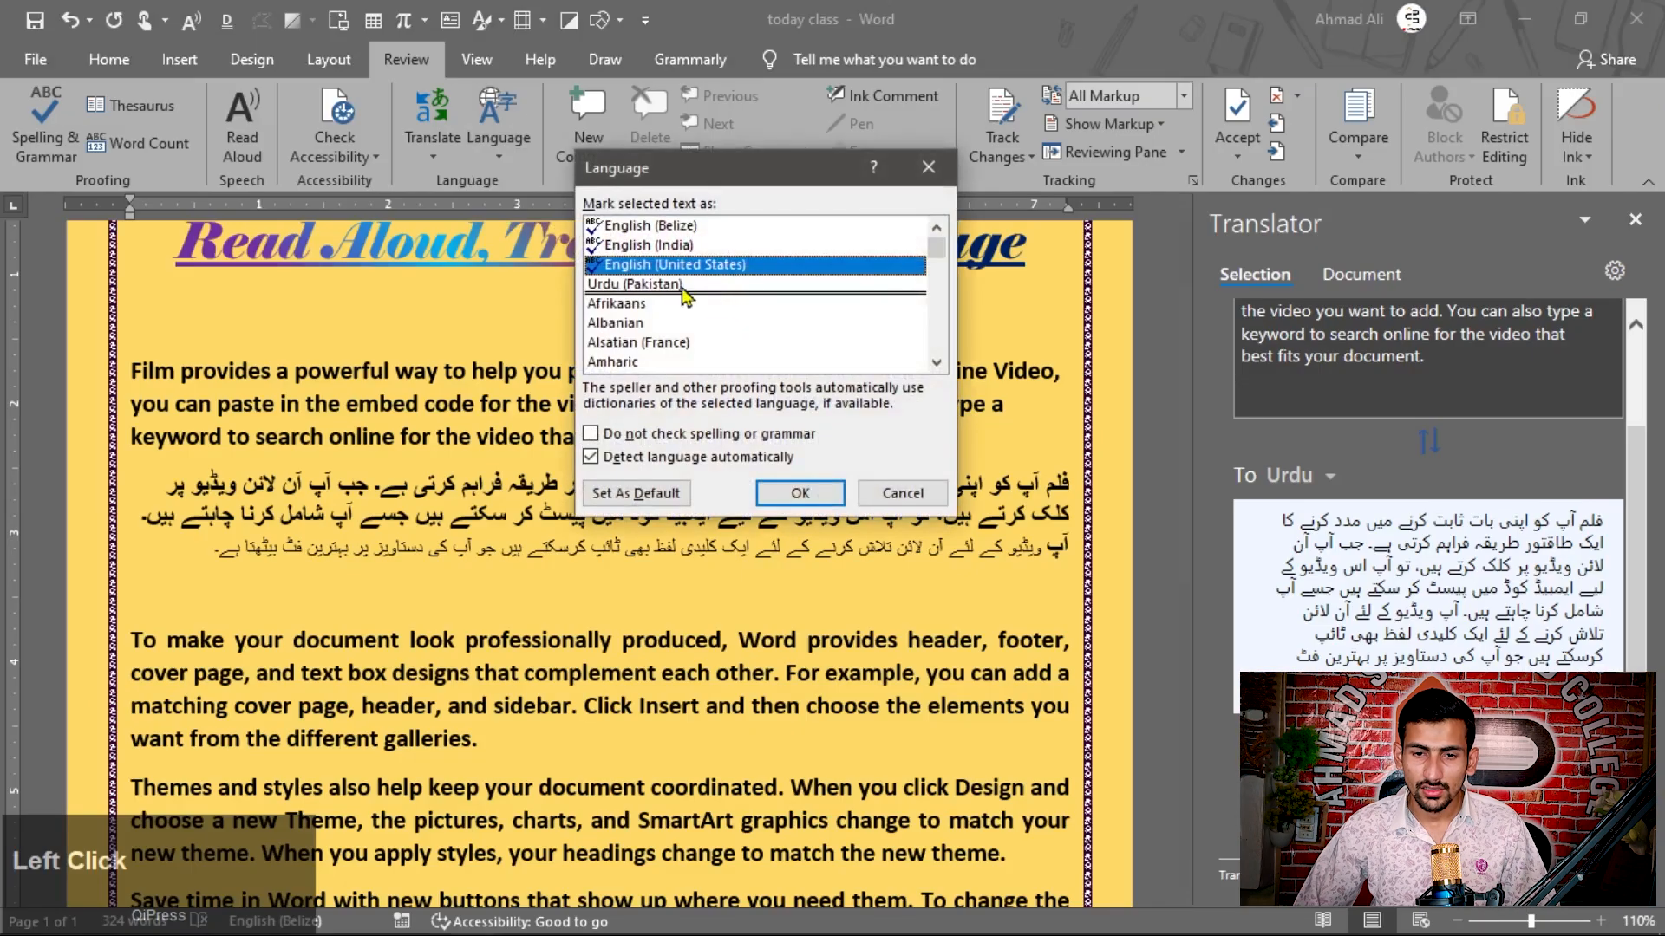
click(640, 249)
click(662, 224)
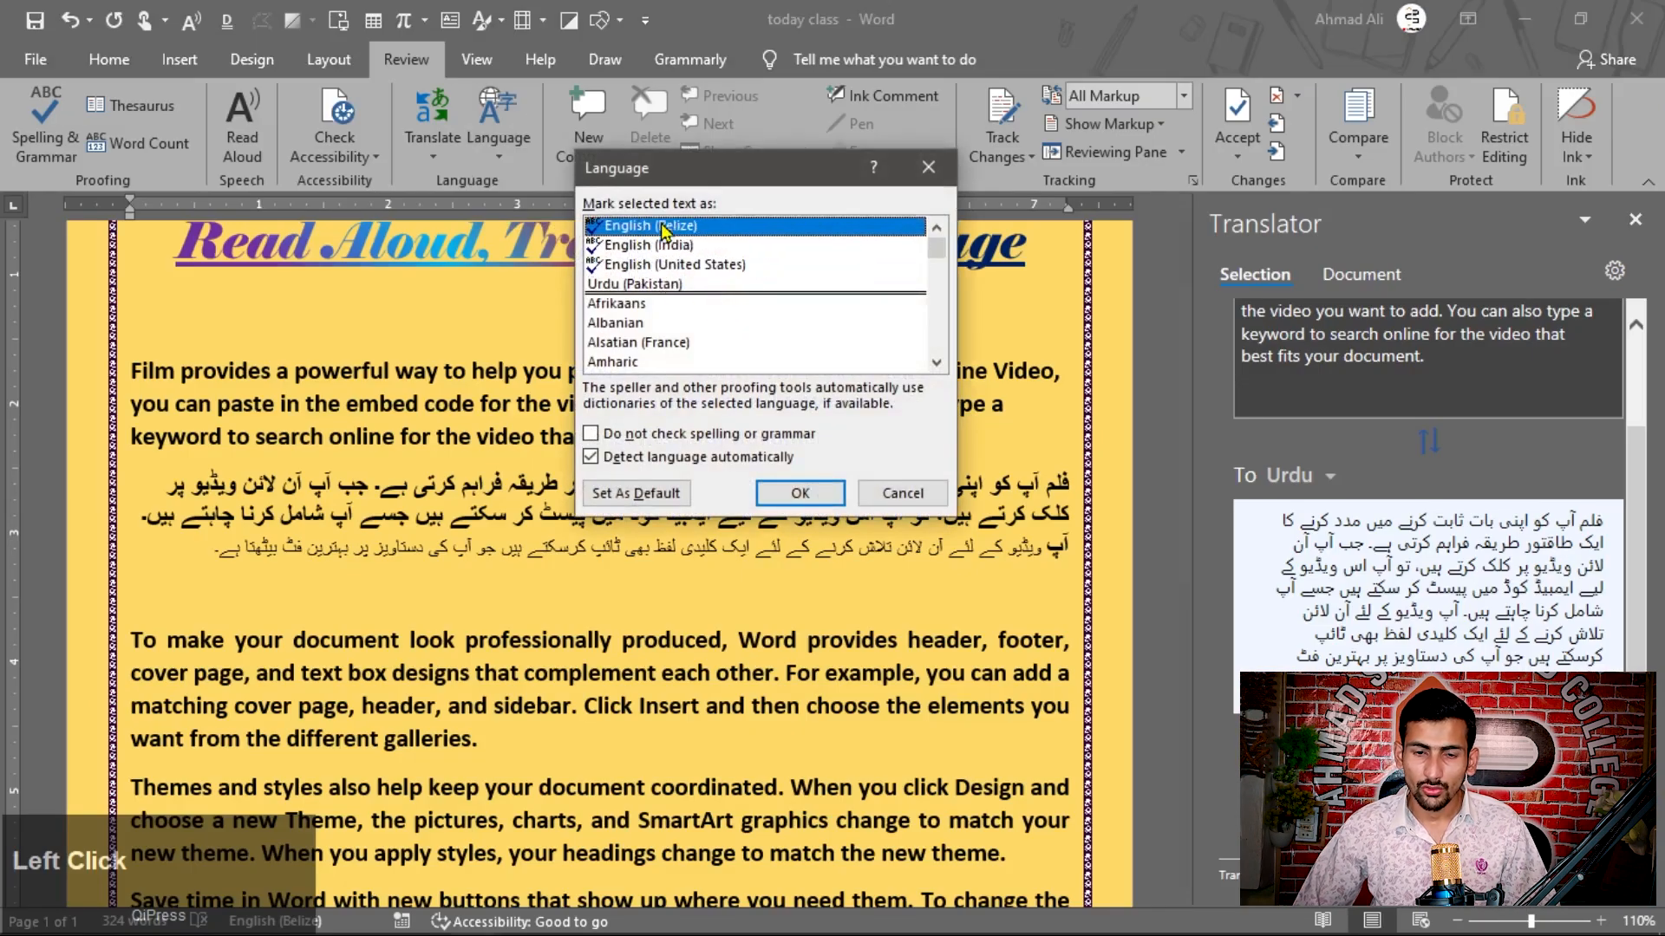
click(691, 264)
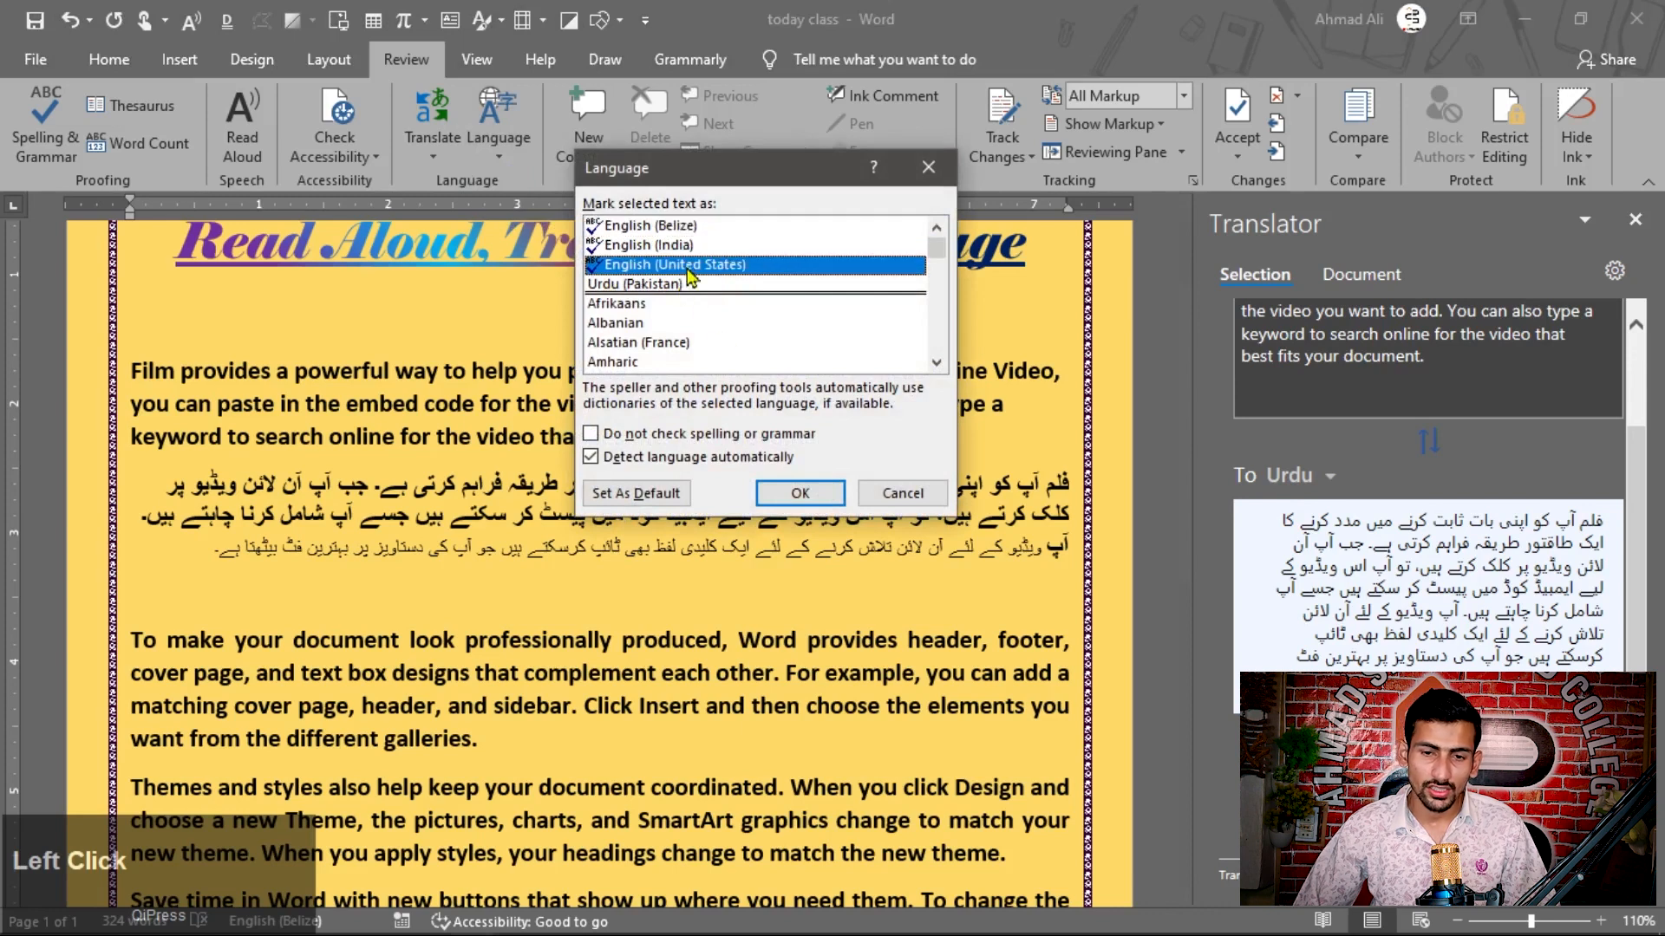
click(681, 227)
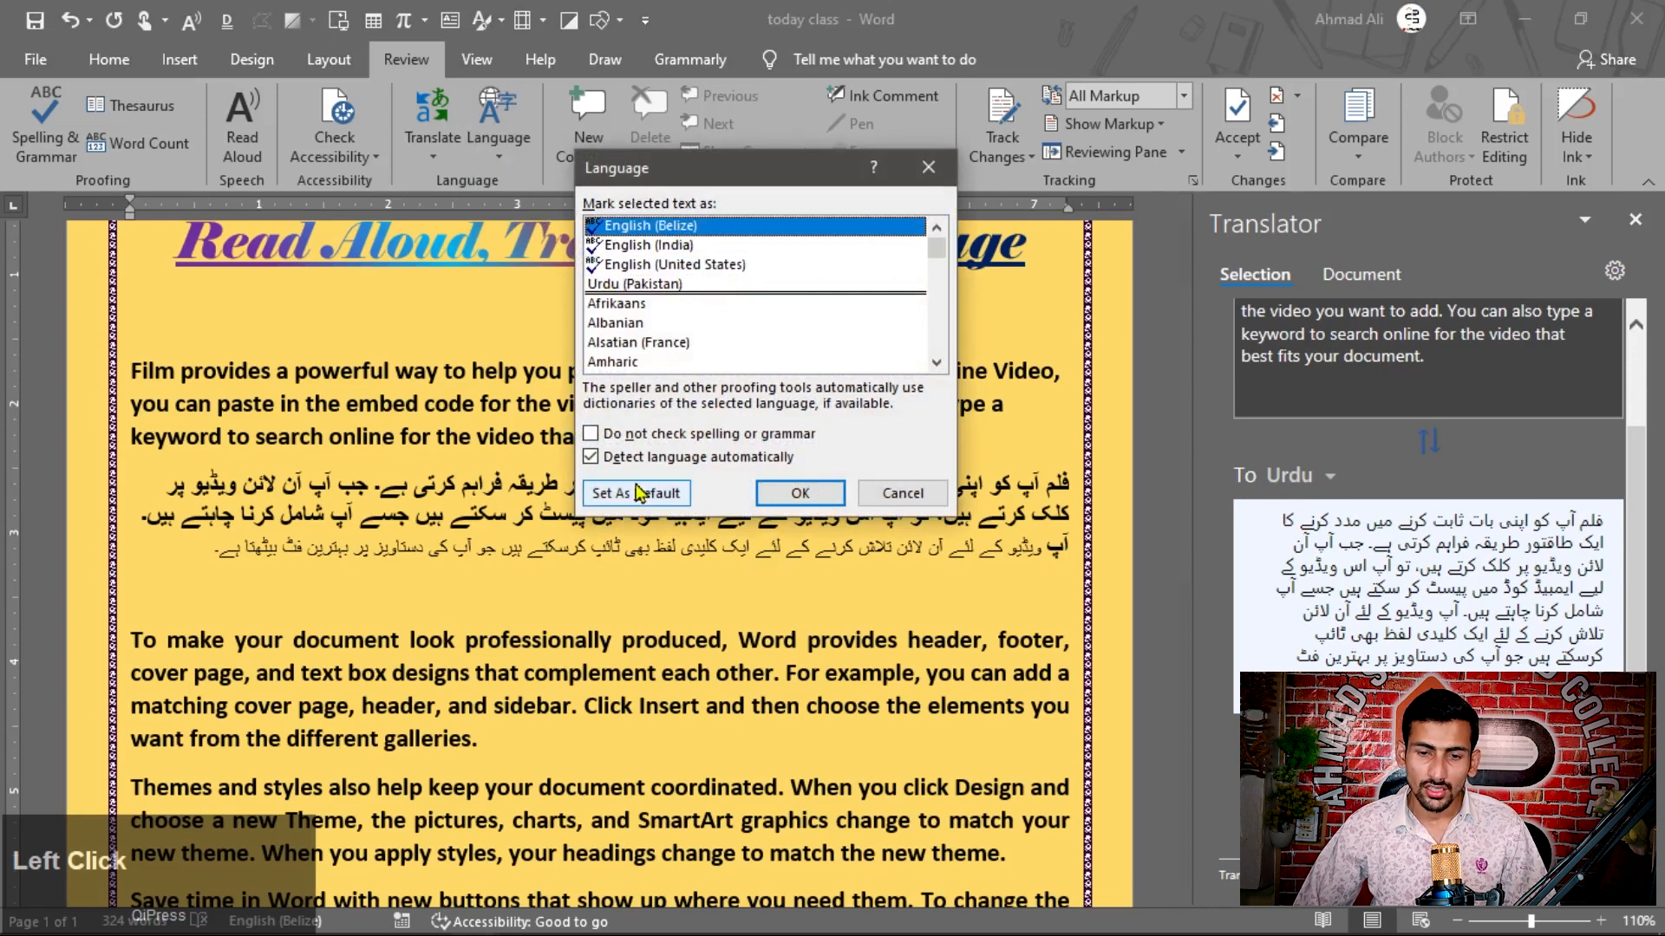
click(794, 493)
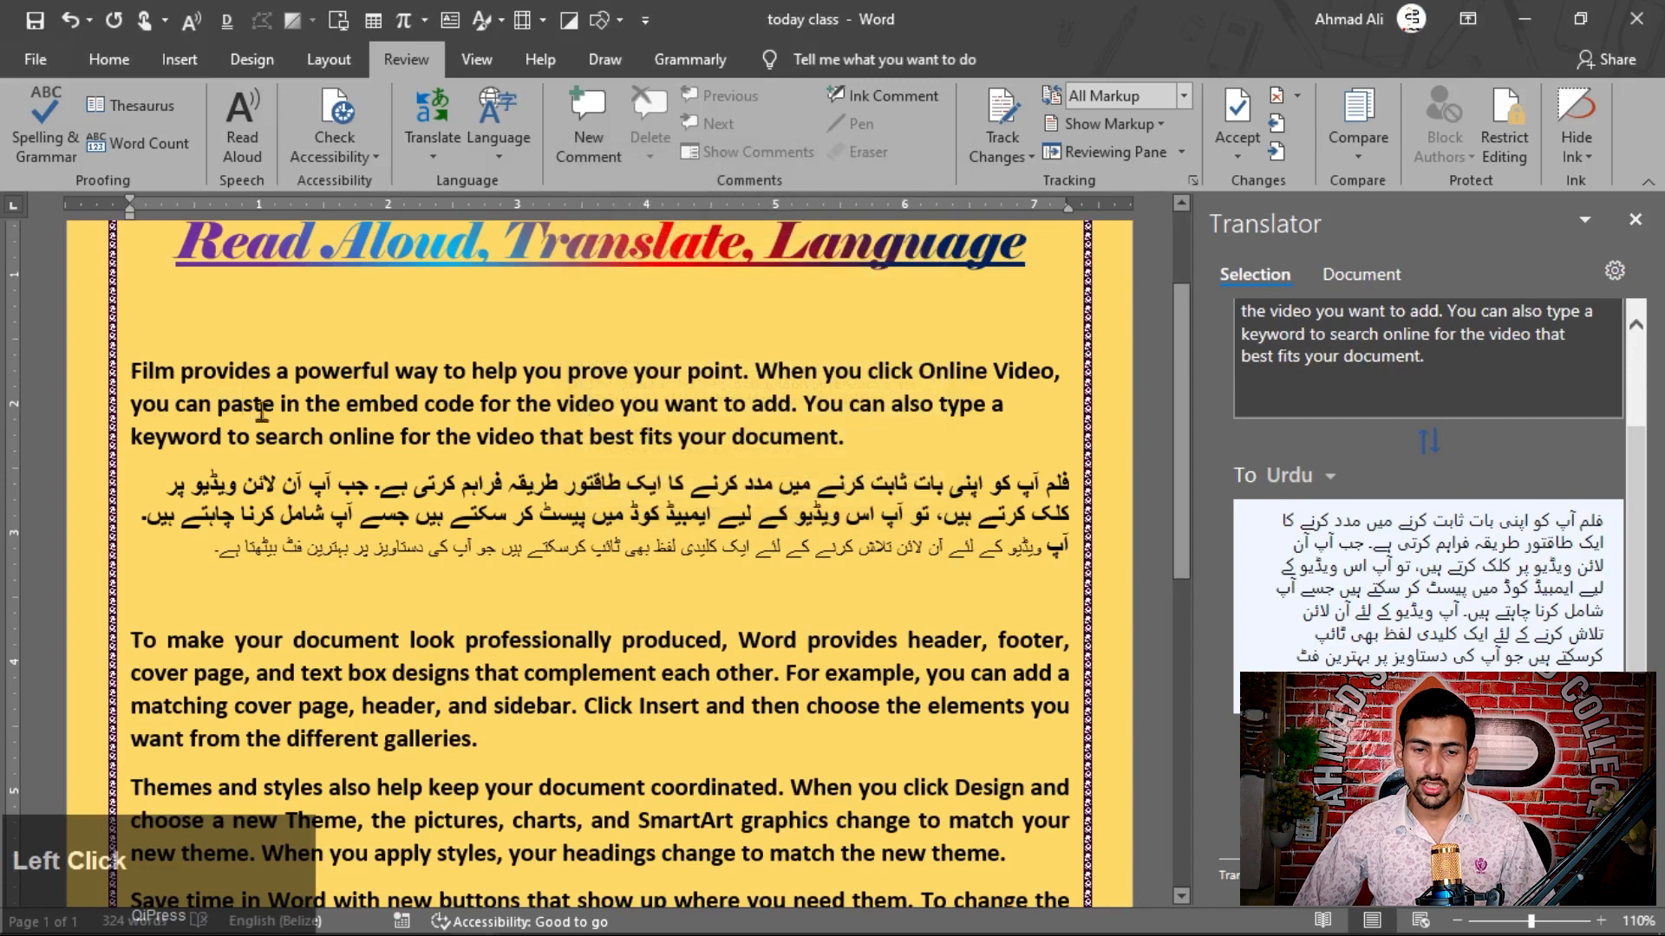
Step: With the cursor in "paste" in the first body paragraph, try to make English (Belize) the default proofing language and leave the language settings
click(247, 408)
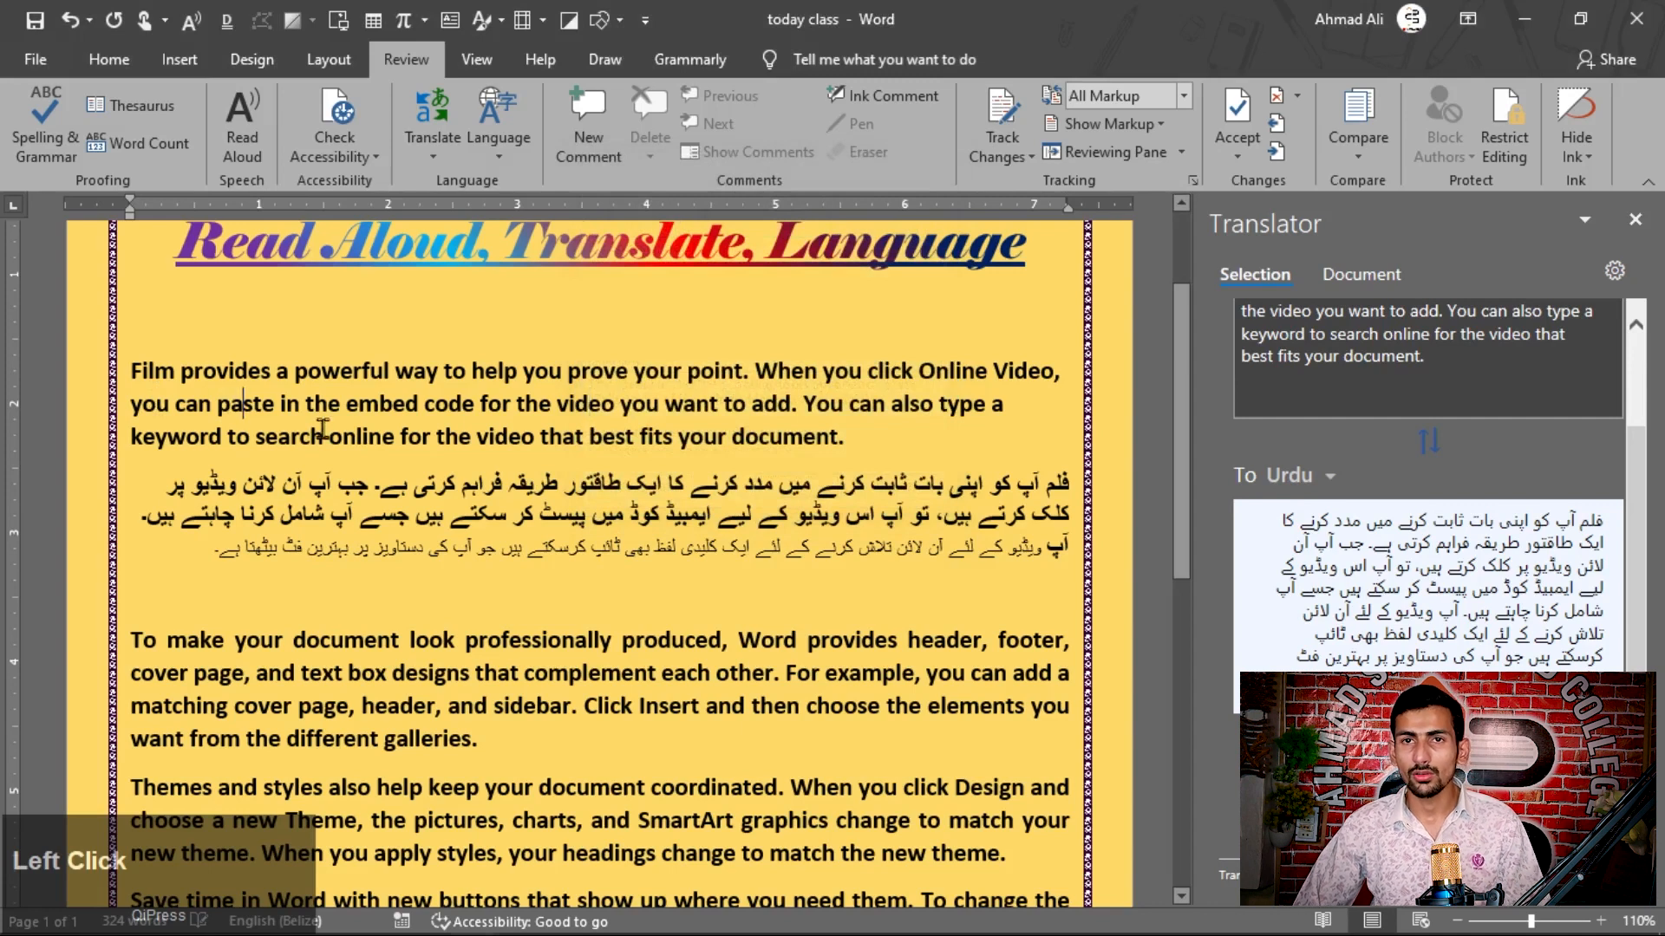
click(501, 160)
click(527, 178)
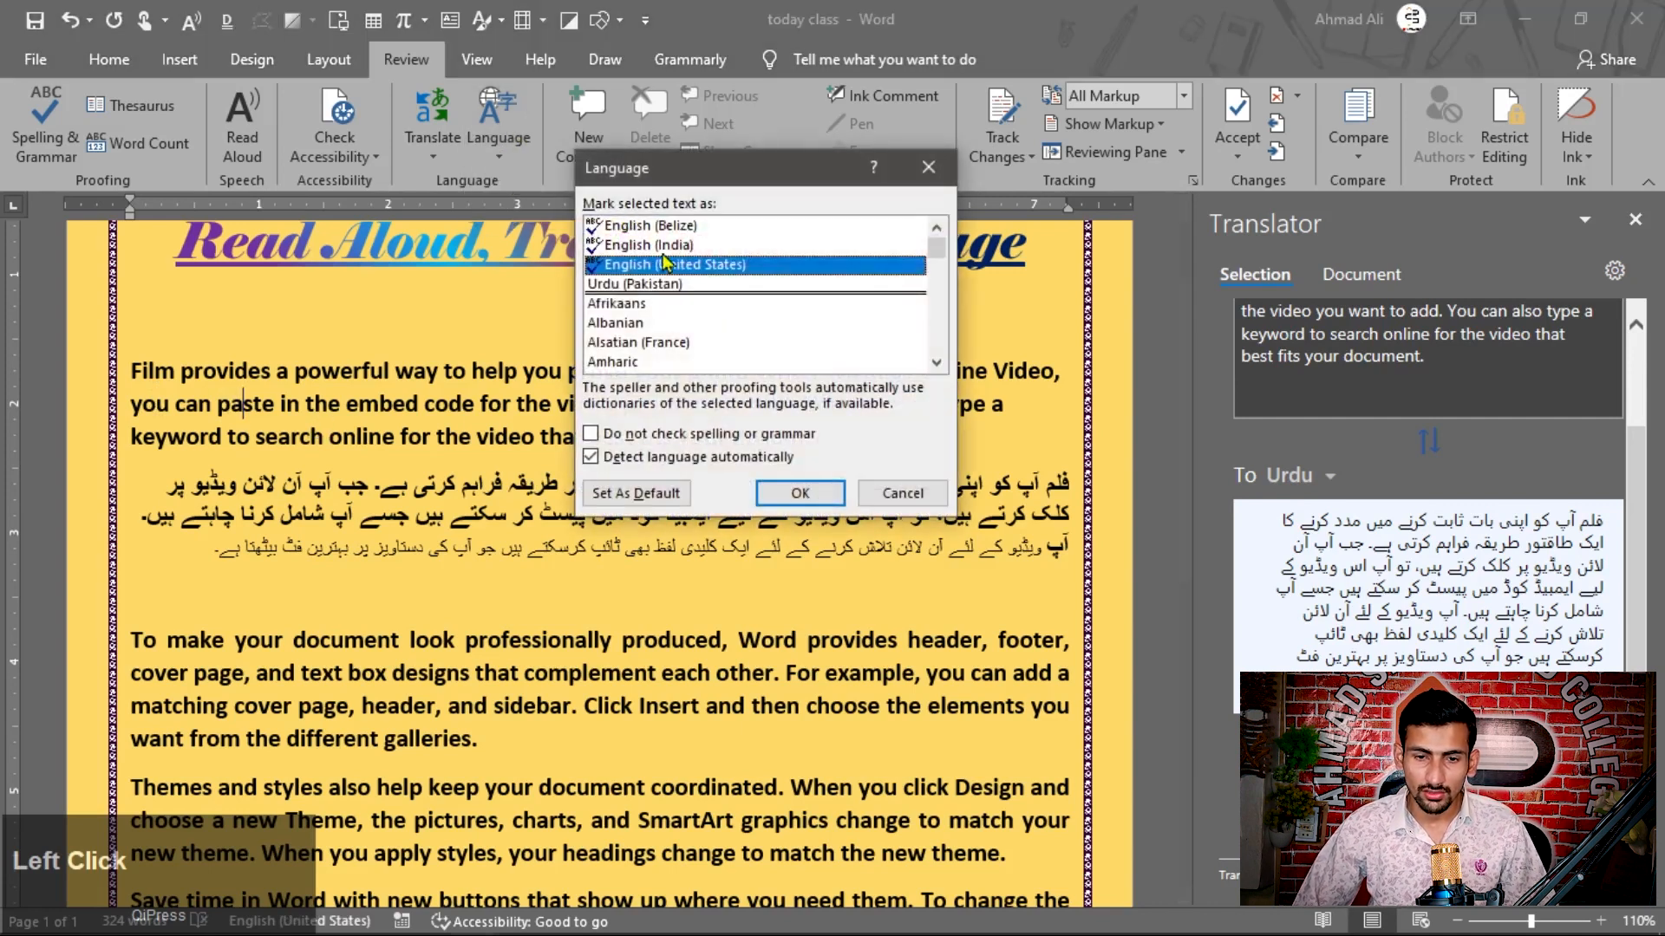
click(684, 227)
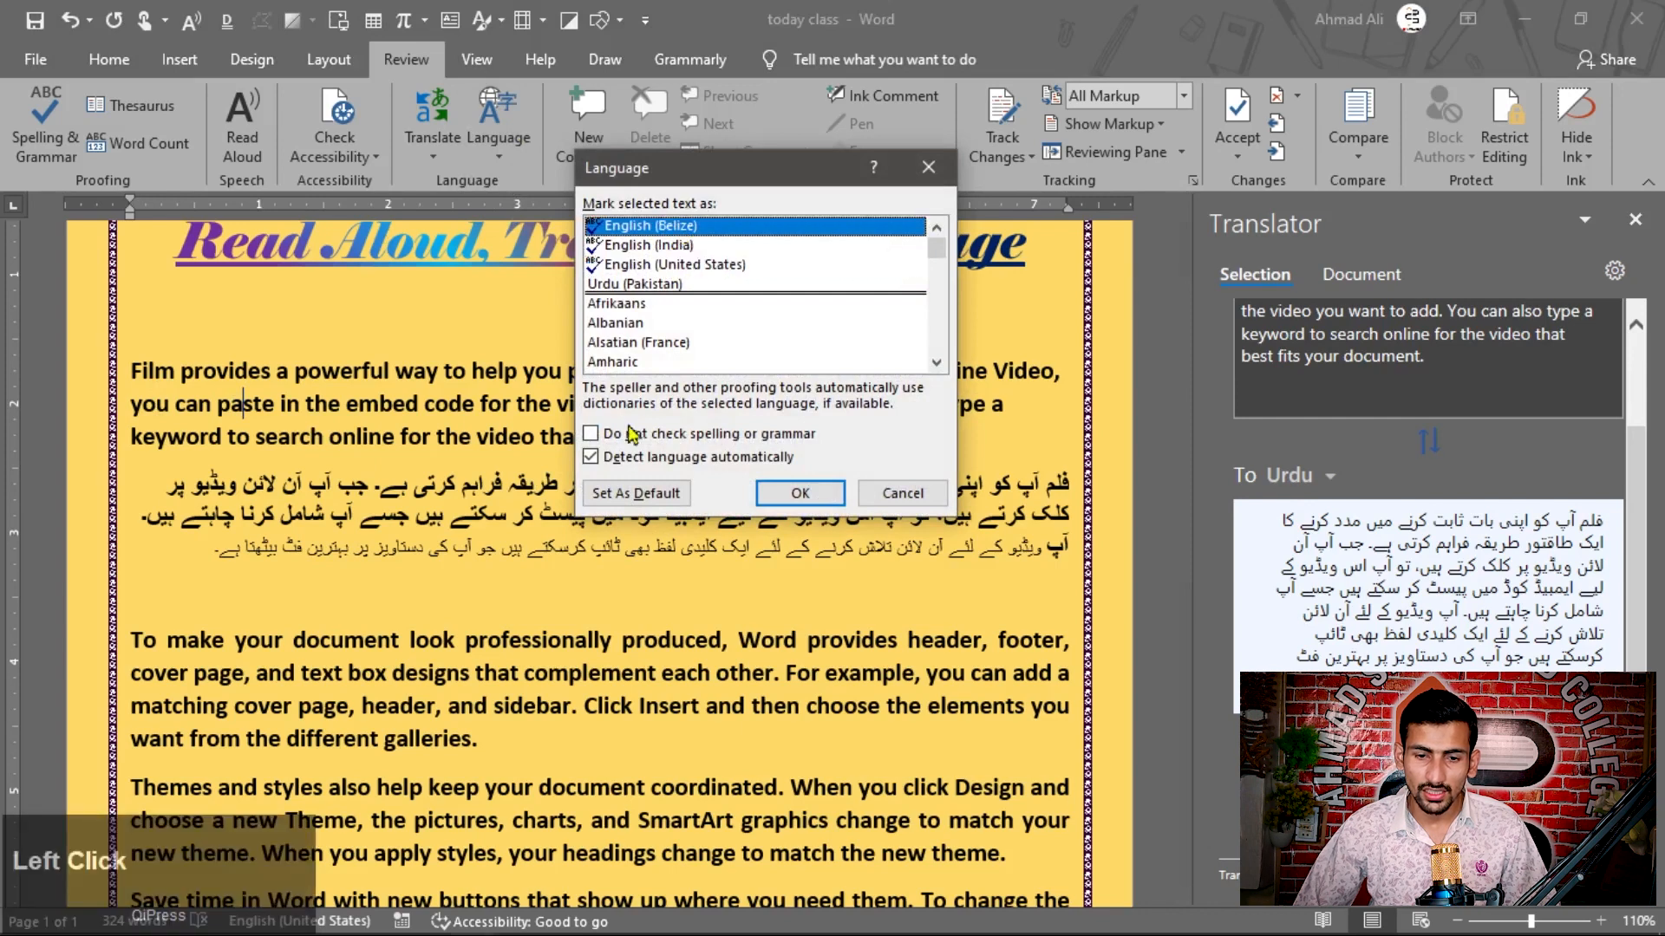
click(612, 495)
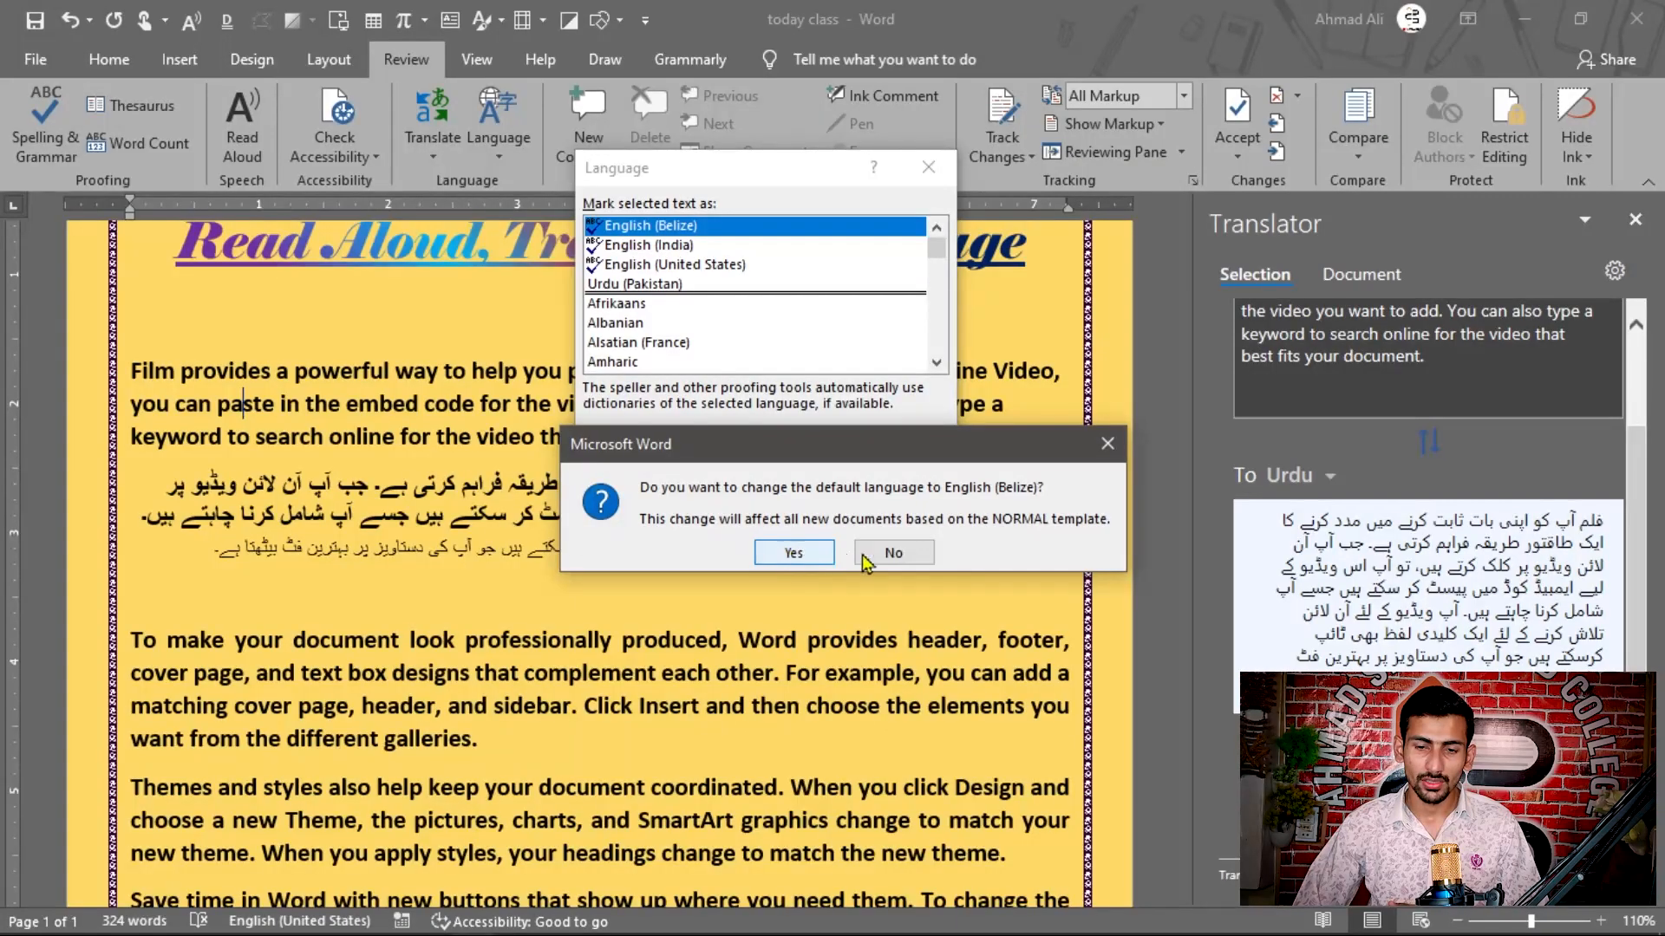
click(791, 553)
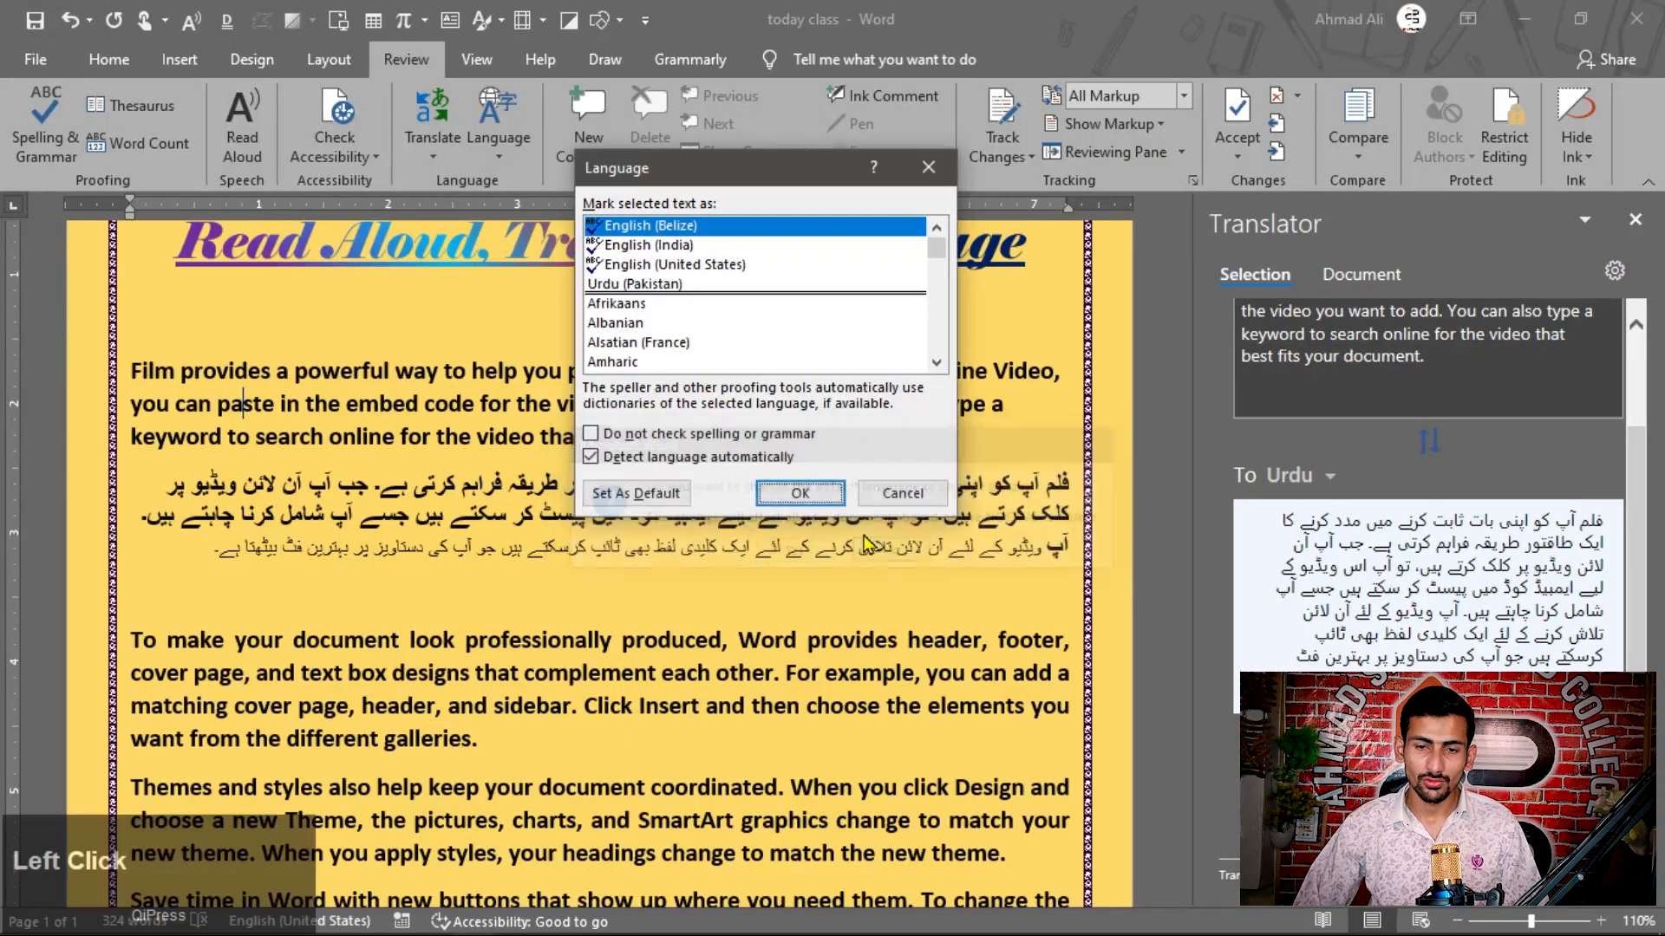
click(928, 184)
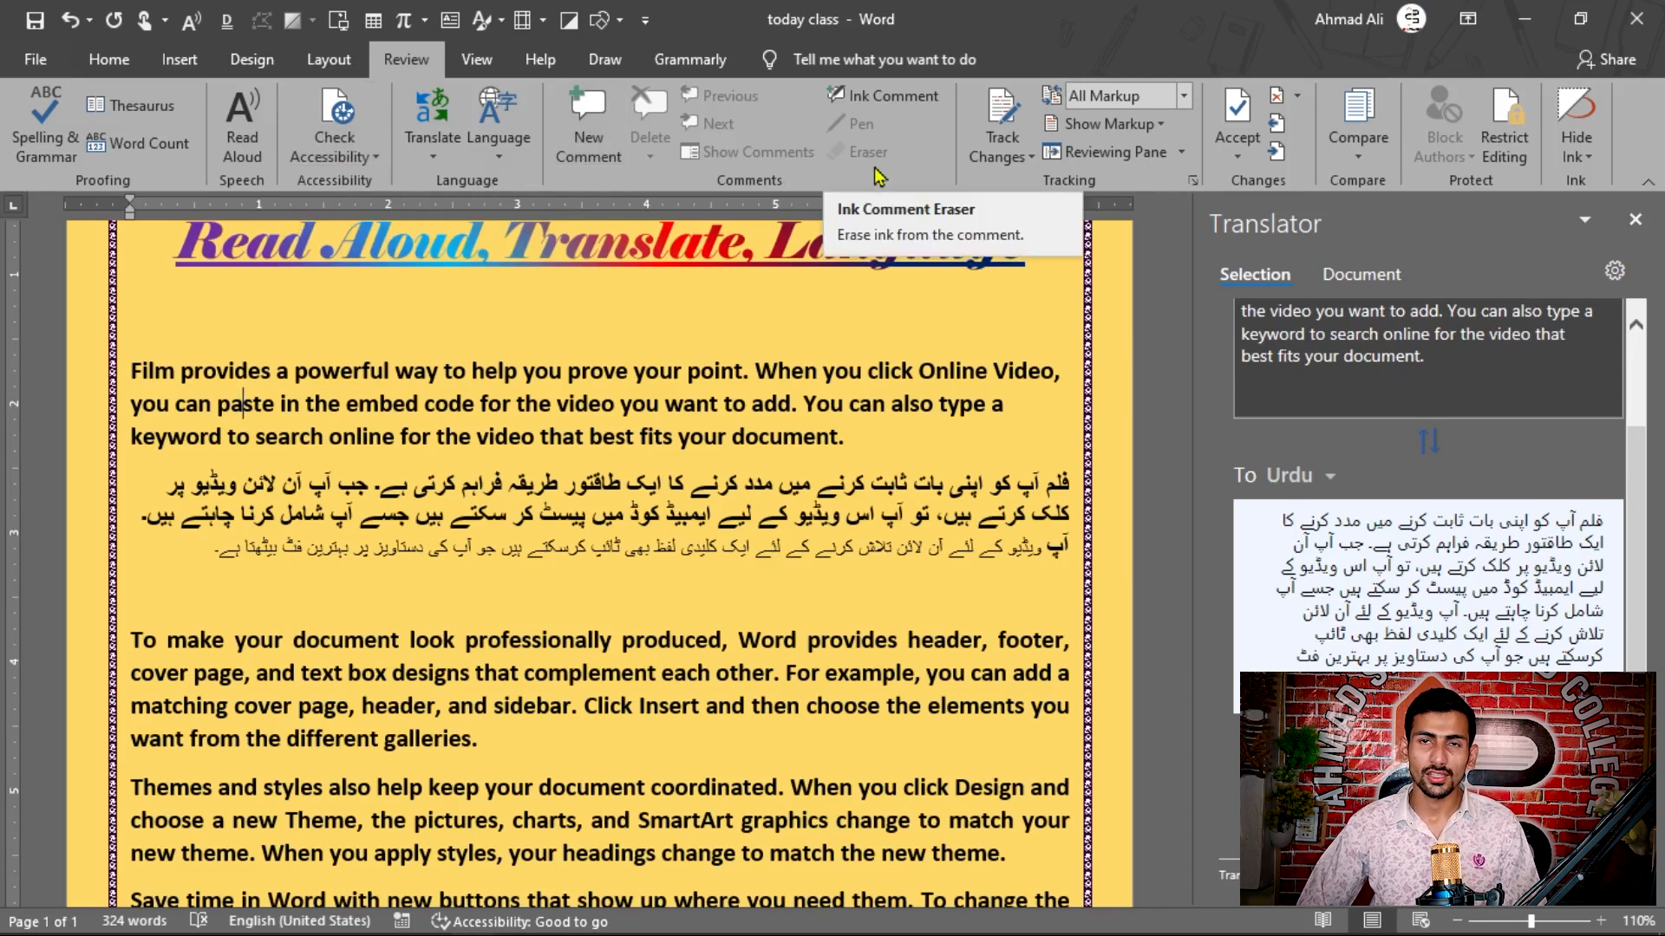
click(179, 59)
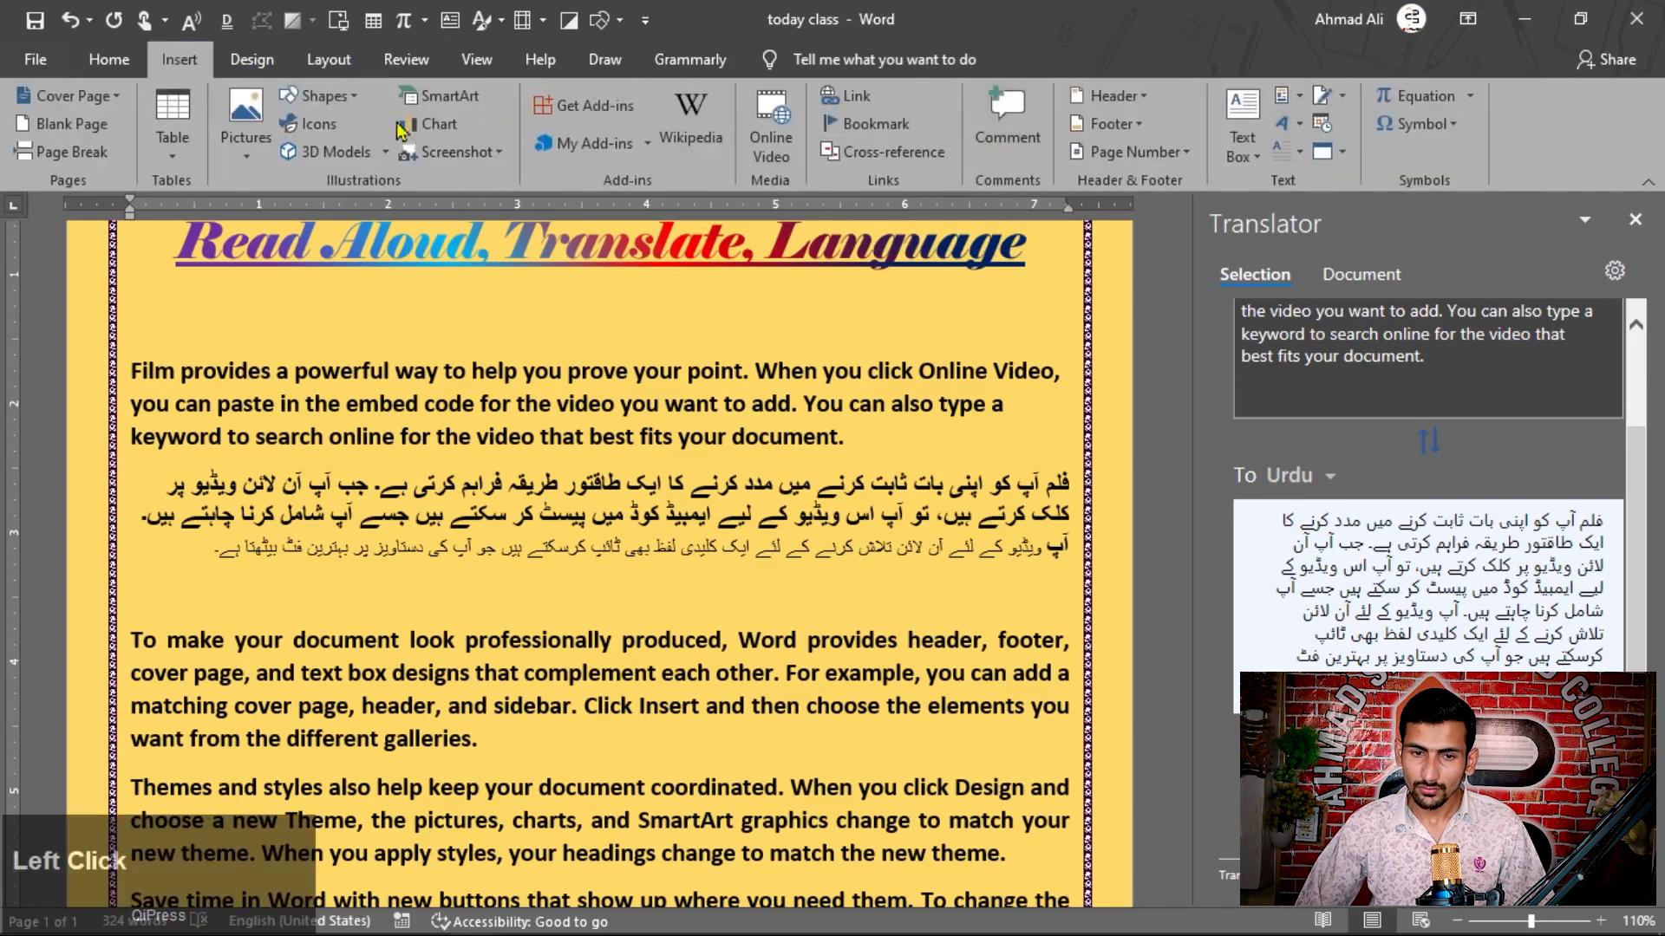
click(405, 59)
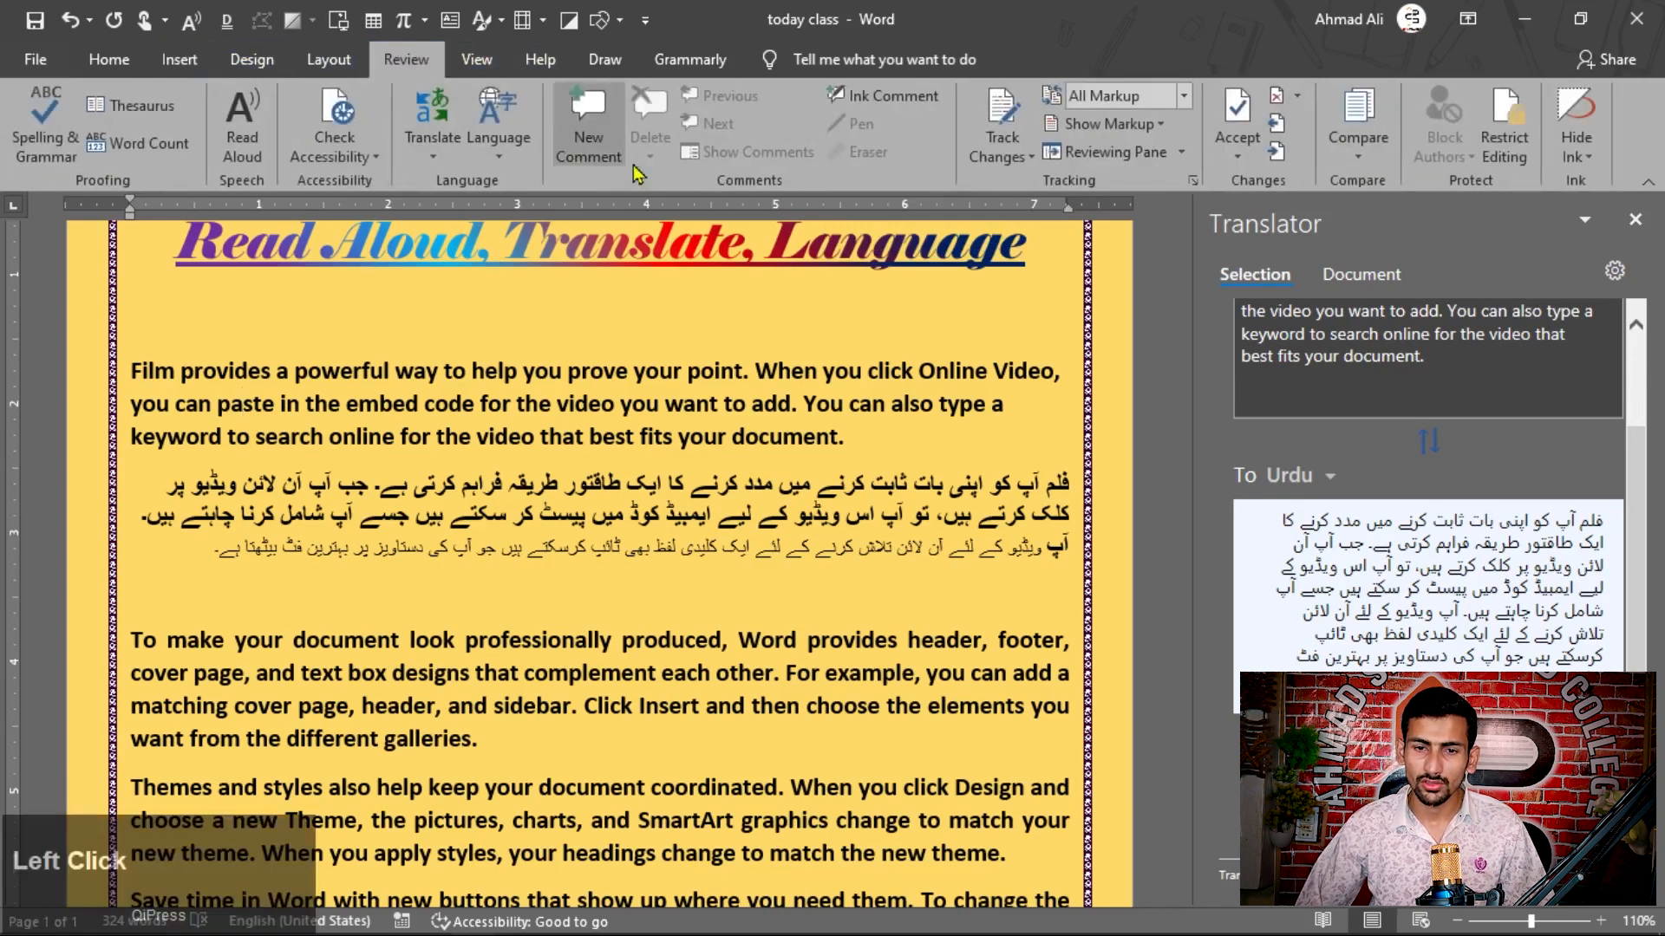